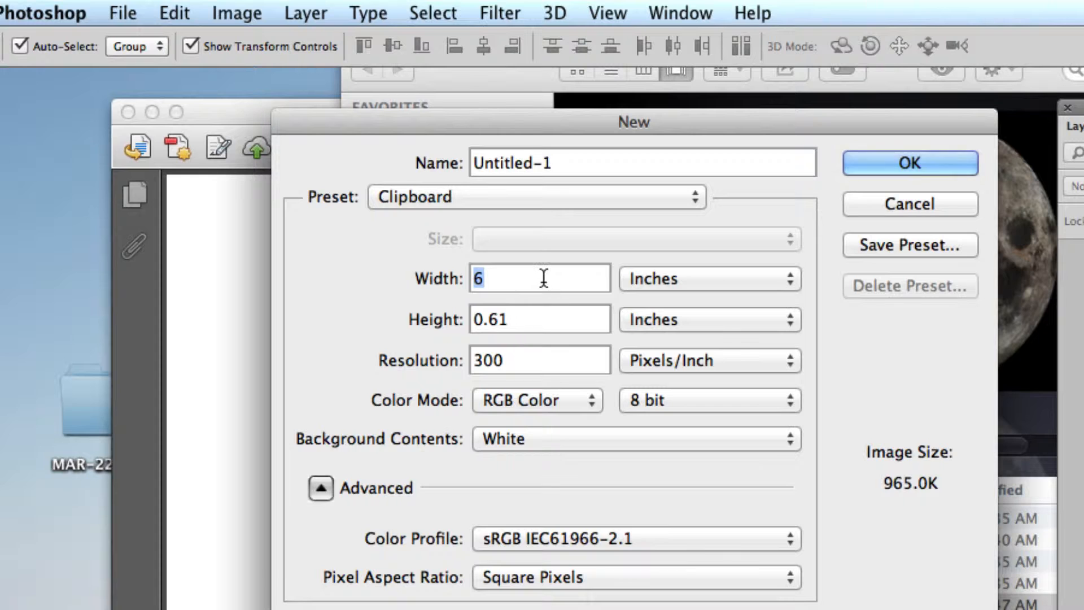
# - Create a new document 8 inches wide and 10 inches high
pyautogui.write('8')
pyautogui.press('Tab')
pyautogui.write('10')
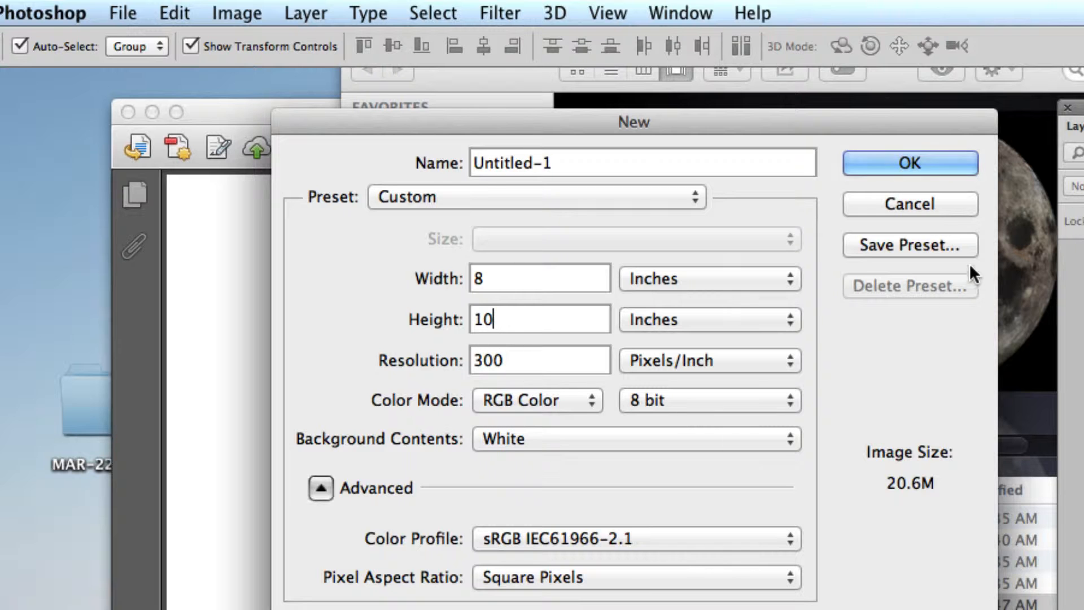
pyautogui.click(913, 163)
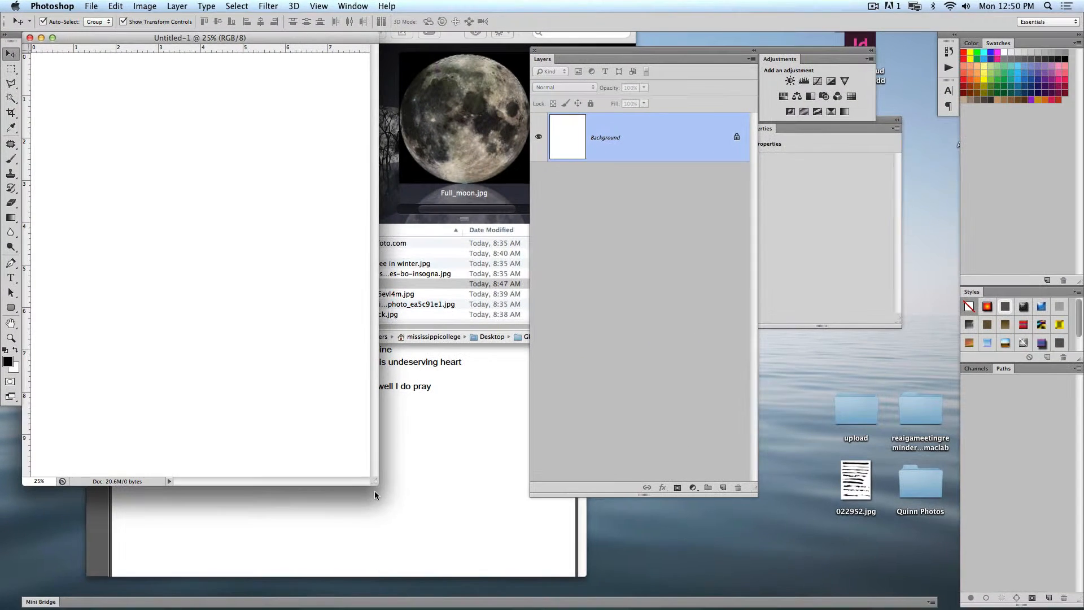
# - Enlarge the document window, rotate the canvas 90° clockwise and move the Layers panel clear of the artwork
pyautogui.moveTo(377, 483); pyautogui.dragTo(562, 559)
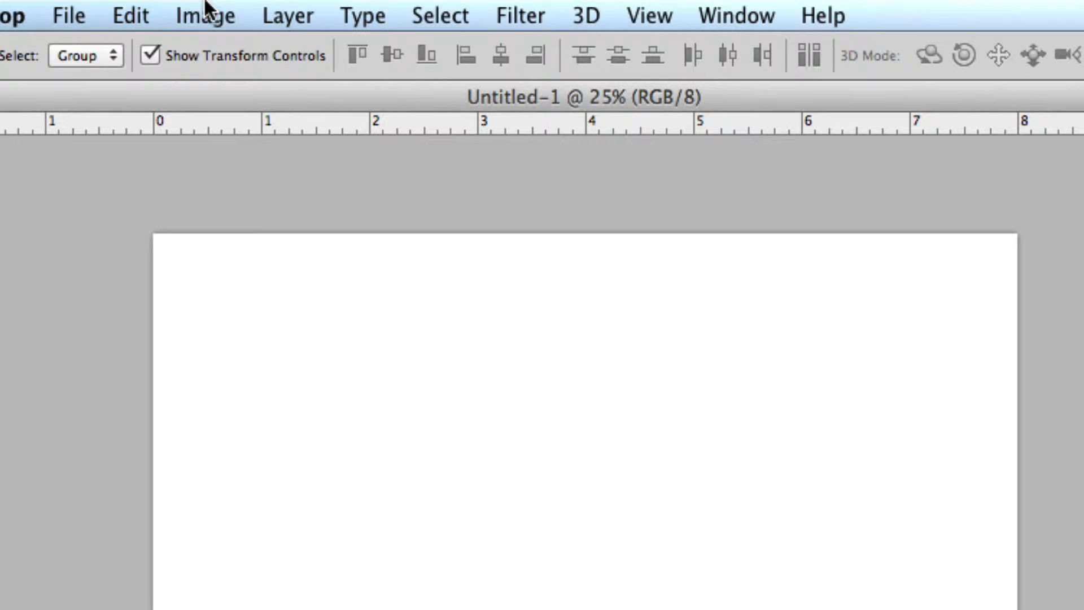
pyautogui.click(145, 5)
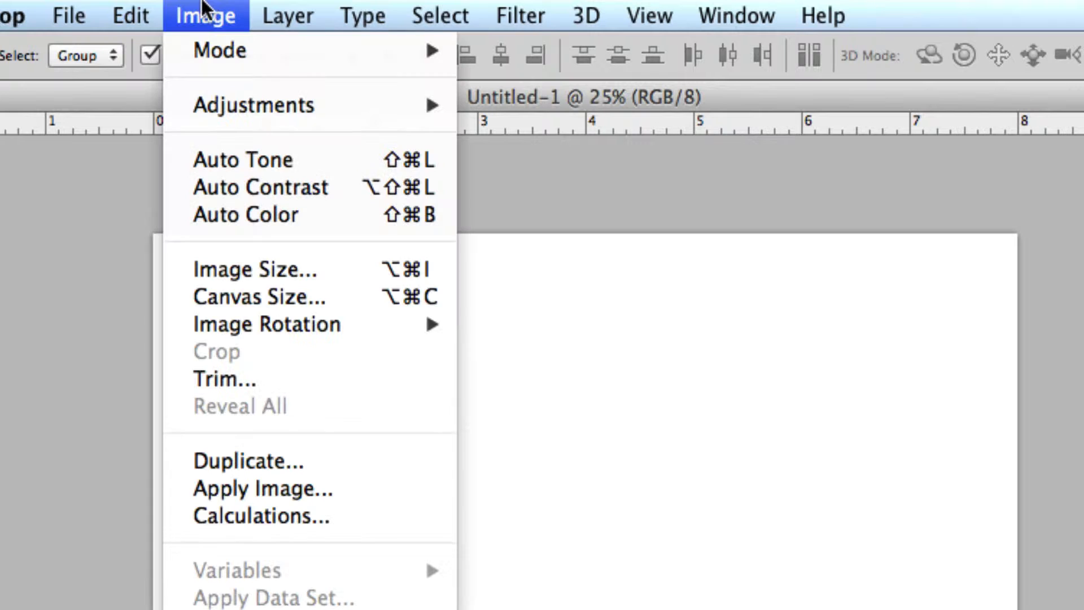
pyautogui.moveTo(275, 331)
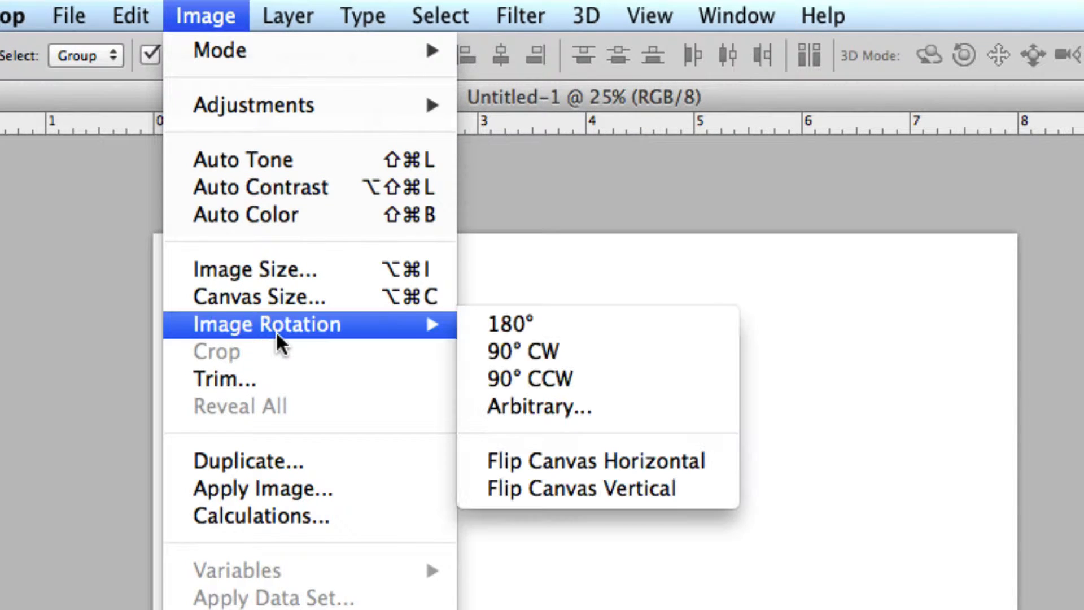
pyautogui.click(611, 351)
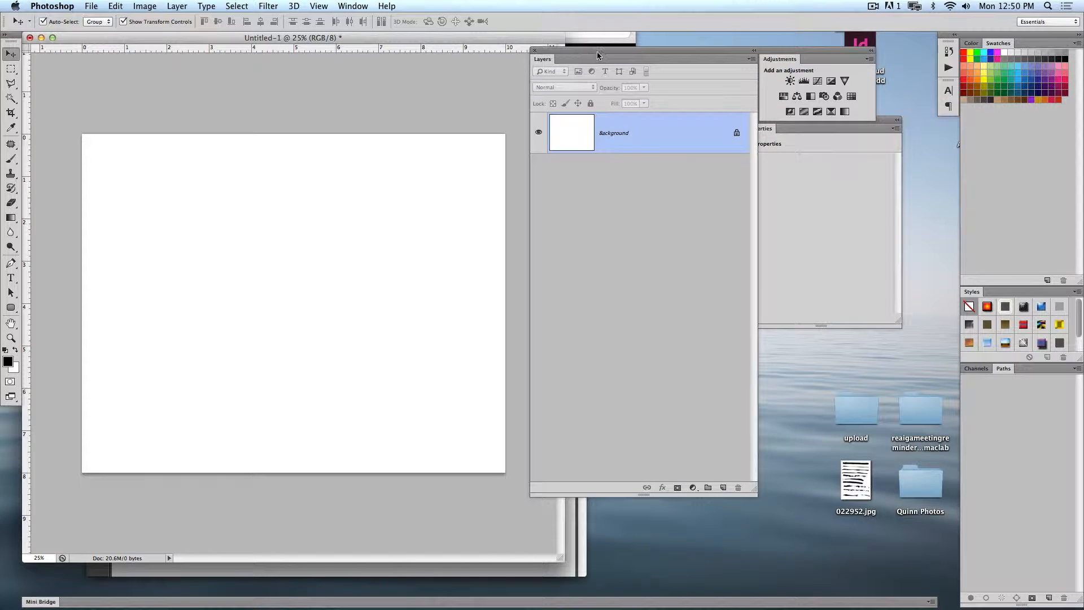
pyautogui.moveTo(598, 55); pyautogui.dragTo(705, 124)
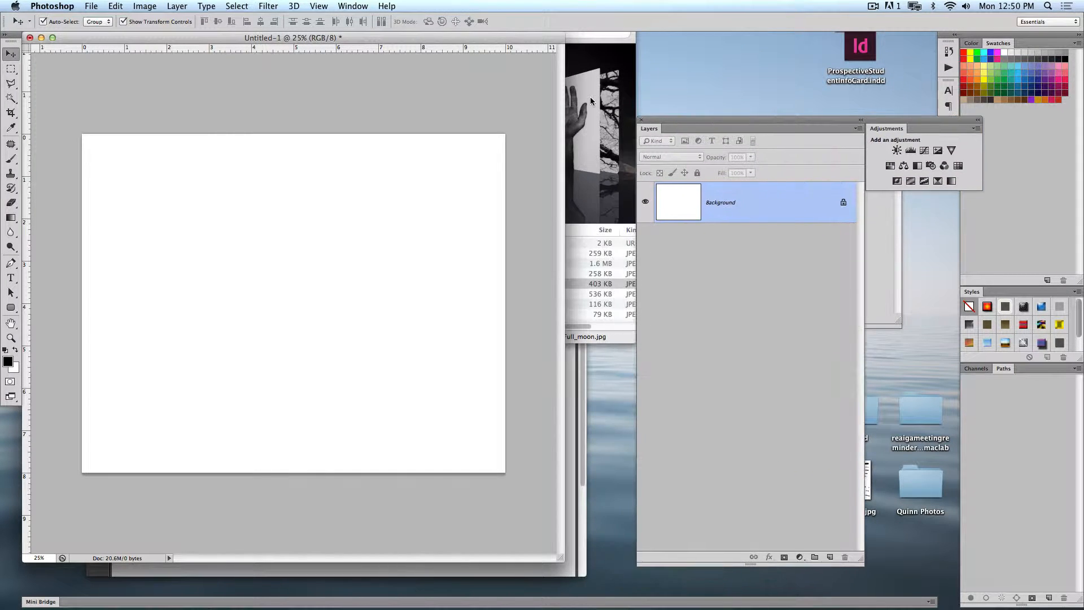
# - Switch to Finder, browse the images in the Glorify folder and preview Black and white tree in winter.jpg at full size
pyautogui.click(591, 100)
pyautogui.click(584, 132)
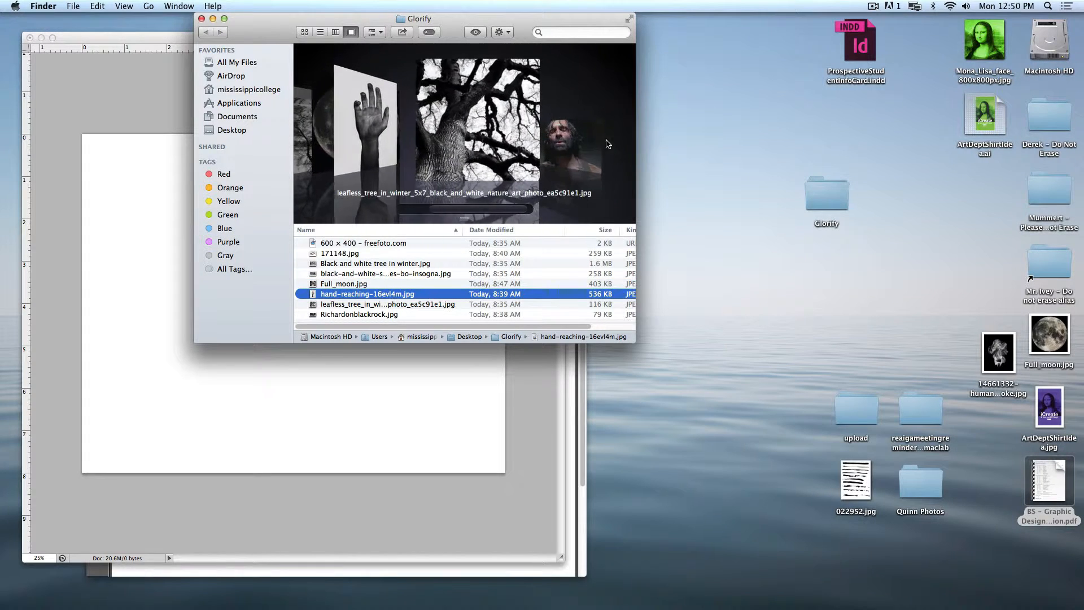
pyautogui.click(373, 132)
pyautogui.click(374, 132)
pyautogui.click(375, 132)
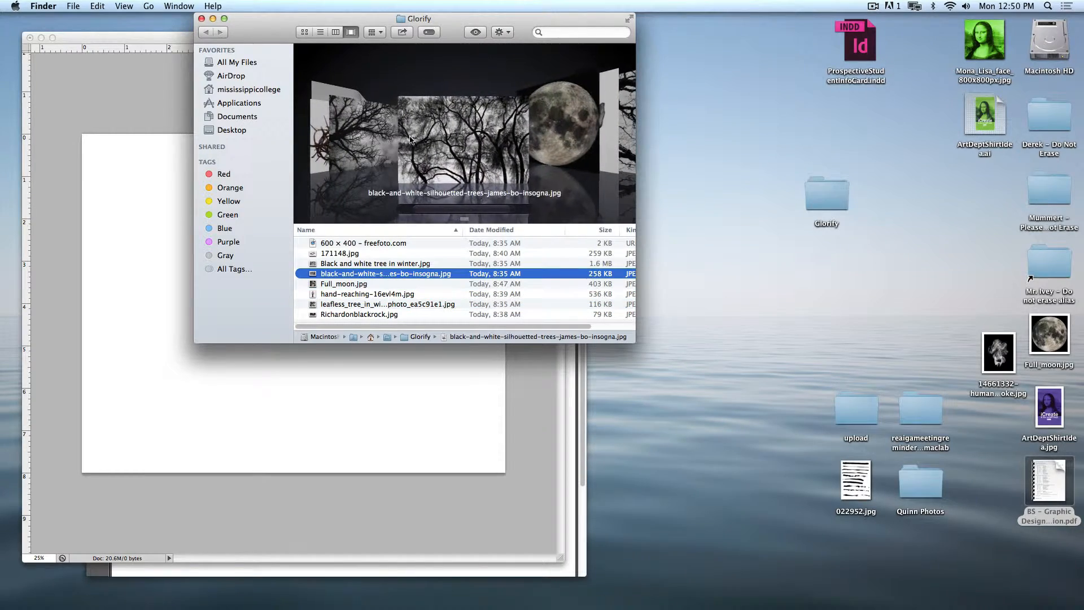
pyautogui.click(382, 140)
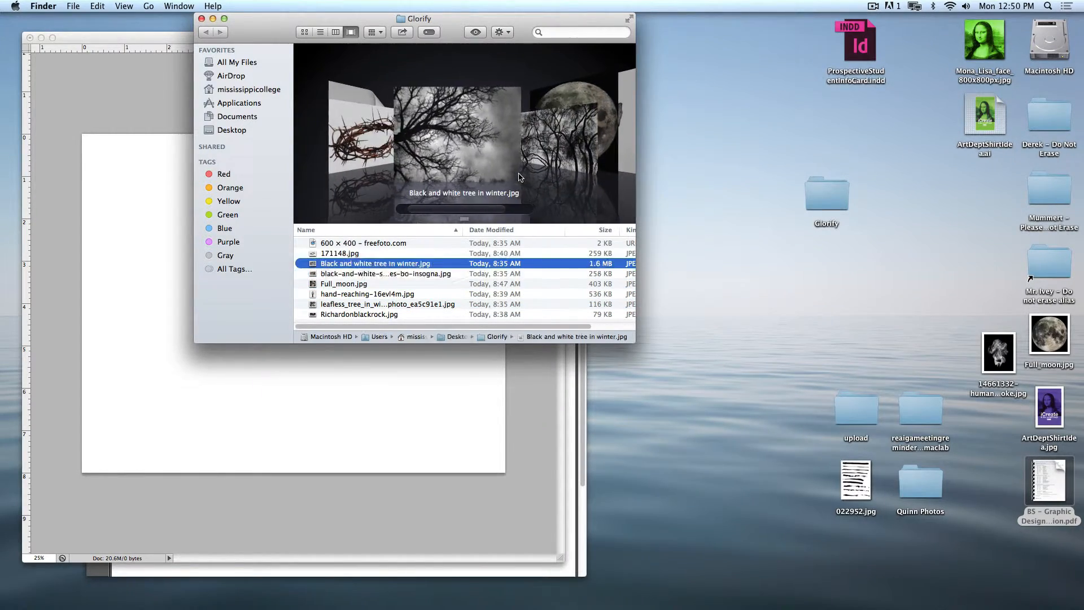
pyautogui.press('space')
pyautogui.press('space')
pyautogui.click(351, 274)
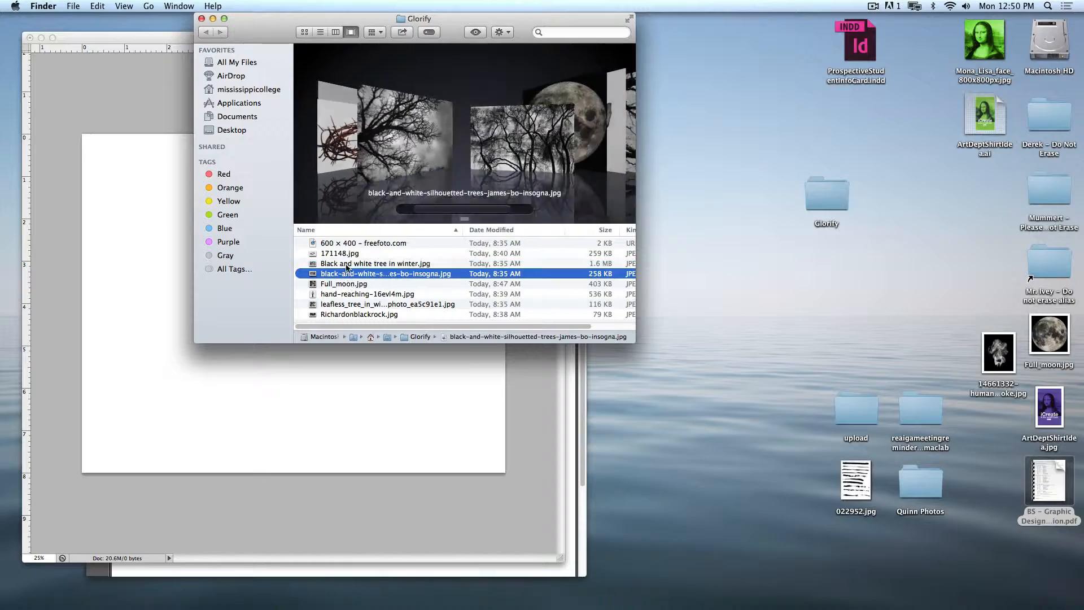
pyautogui.click(355, 266)
pyautogui.press('space')
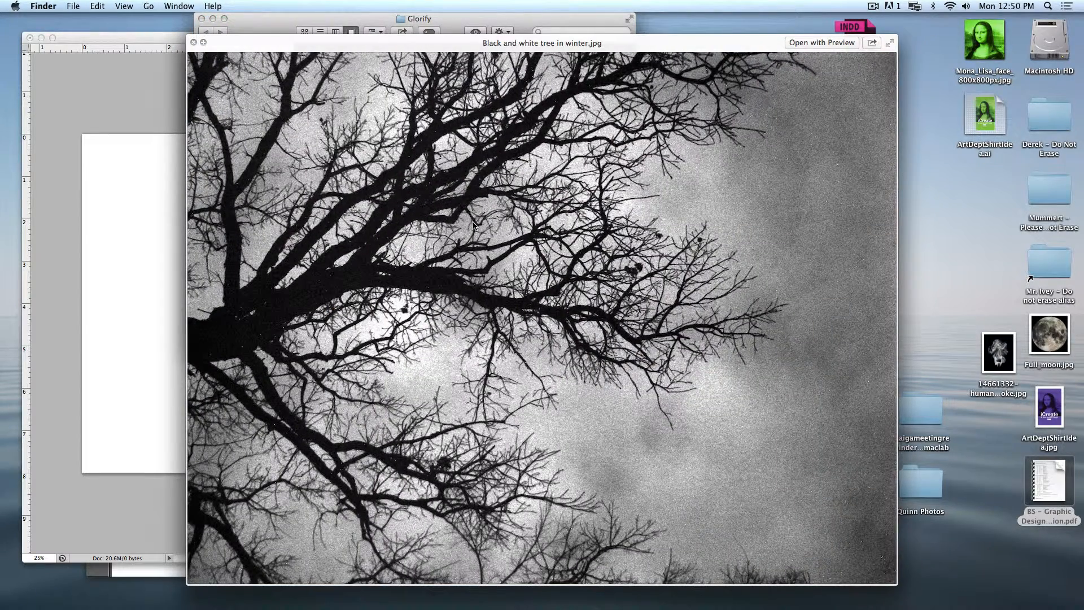
pyautogui.press('space')
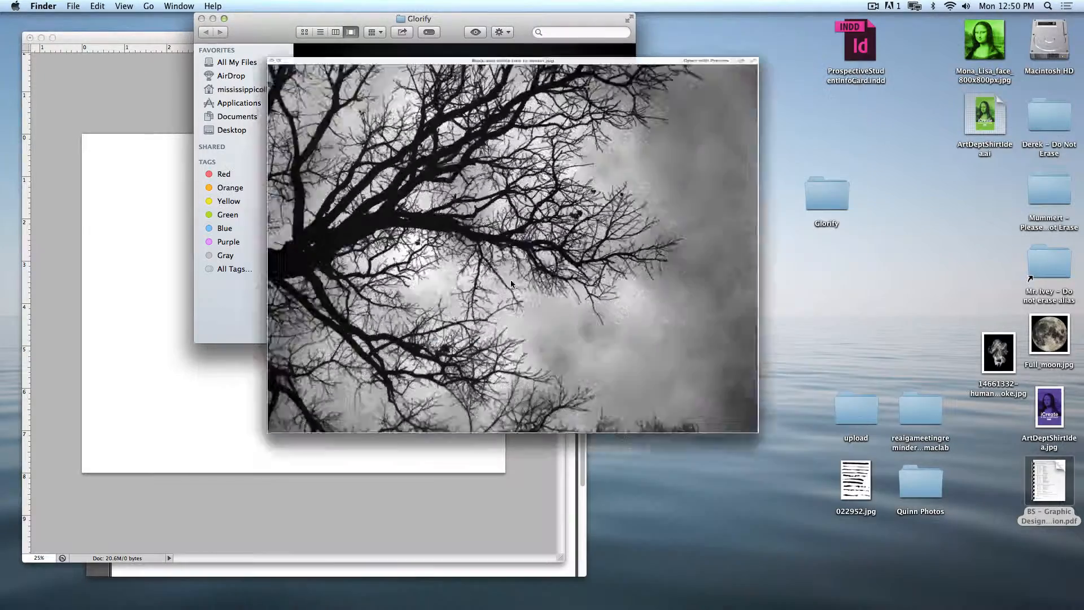
# - Open Black and white tree in winter.jpg in Photoshop and copy the image into the new document, aligned to the canvas's upper-left corner
pyautogui.moveTo(449, 156); pyautogui.dragTo(380, 588)
pyautogui.moveTo(203, 53); pyautogui.dragTo(389, 107)
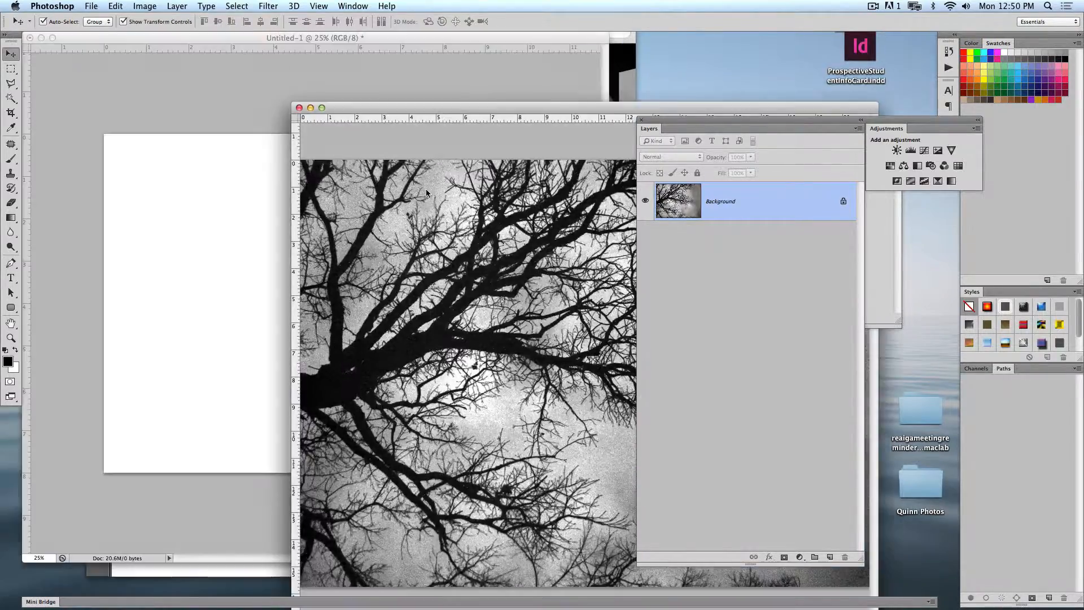
pyautogui.moveTo(422, 255); pyautogui.dragTo(174, 232)
pyautogui.moveTo(281, 292); pyautogui.dragTo(262, 238)
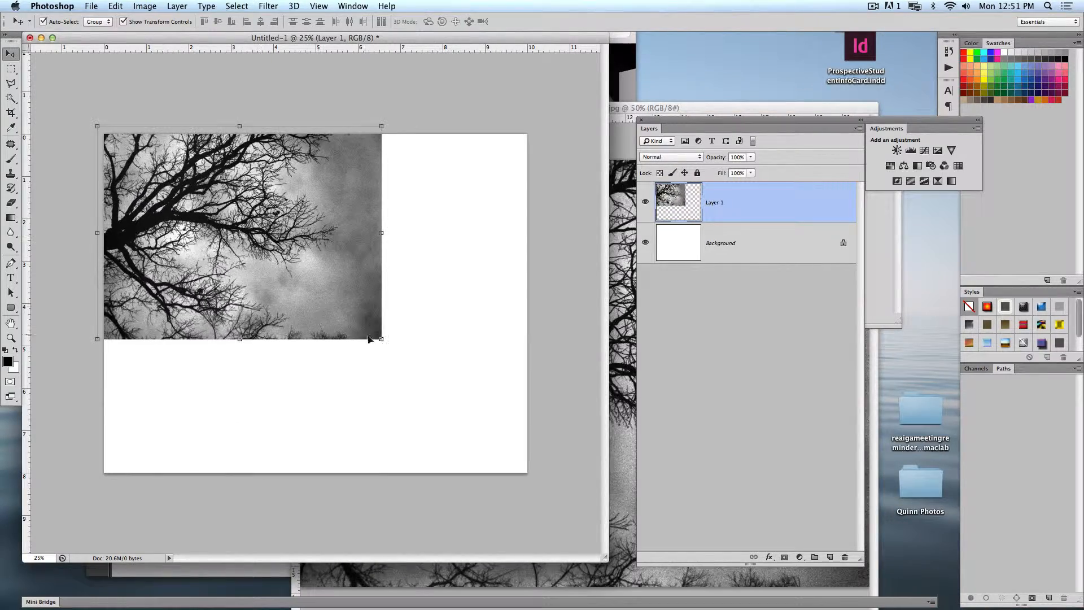
# - Scale the tree layer up proportionally until it covers the whole canvas
pyautogui.press('super+t')
pyautogui.moveTo(380, 343); pyautogui.dragTo(579, 482)
pyautogui.press('Return')
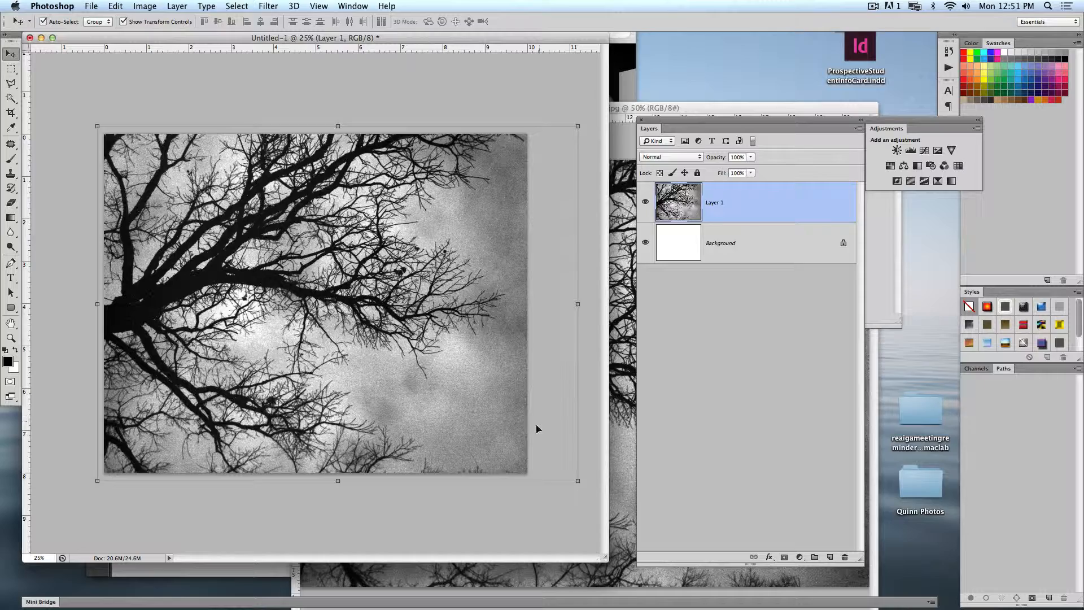
# - Close the Black and white tree in winter.jpg source image
pyautogui.click(389, 69)
pyautogui.click(659, 105)
pyautogui.press('super+w')
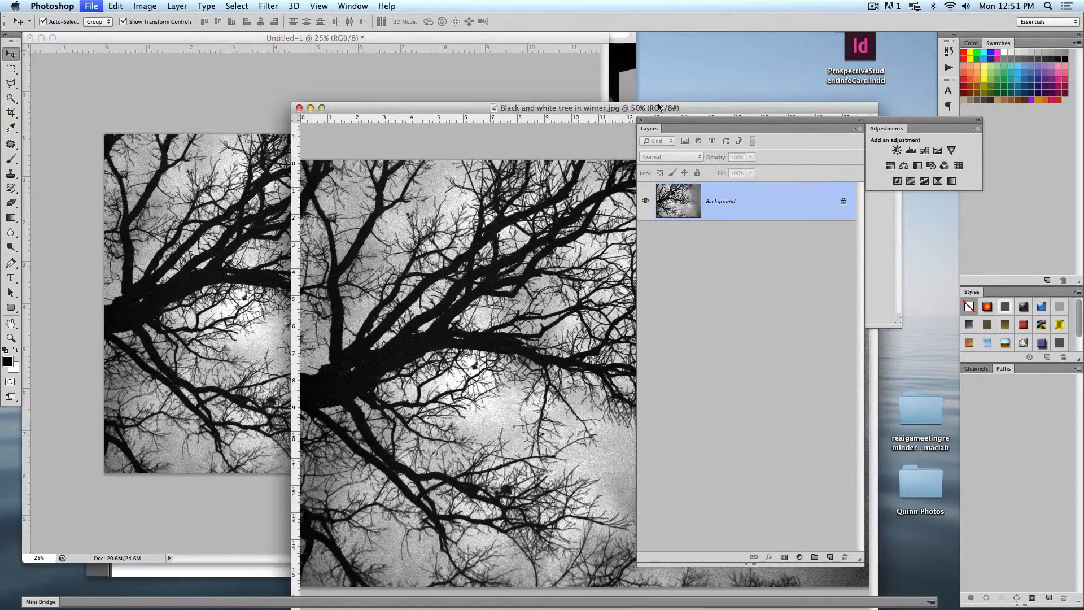
# - Open Full_moon.jpg from the Glorify folder, float it in its own window and copy the moon into the tree composition
pyautogui.click(622, 195)
pyautogui.click(595, 124)
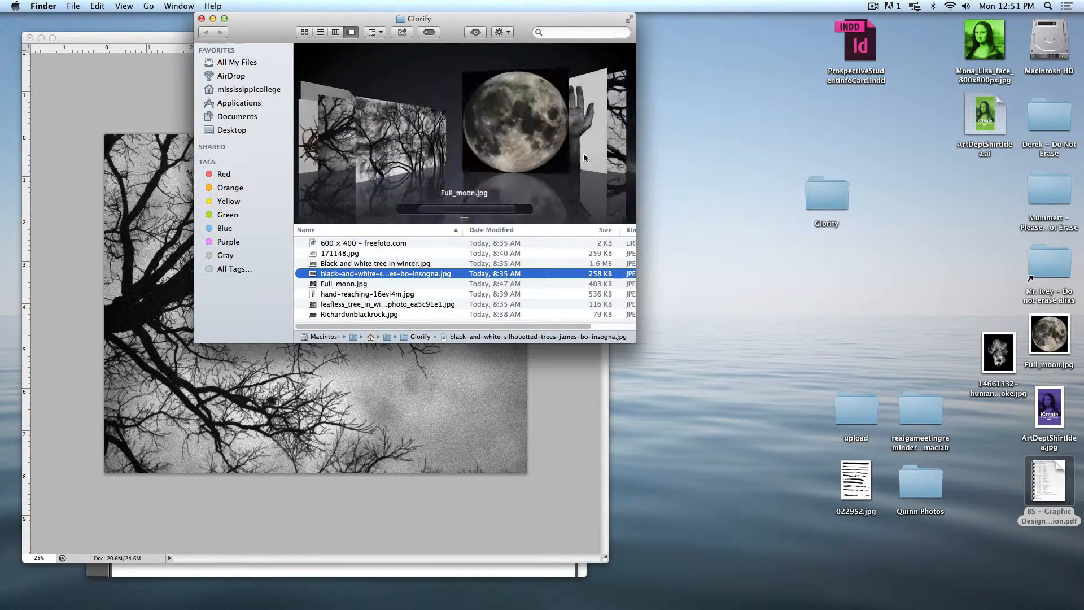
pyautogui.moveTo(463, 124); pyautogui.dragTo(399, 592)
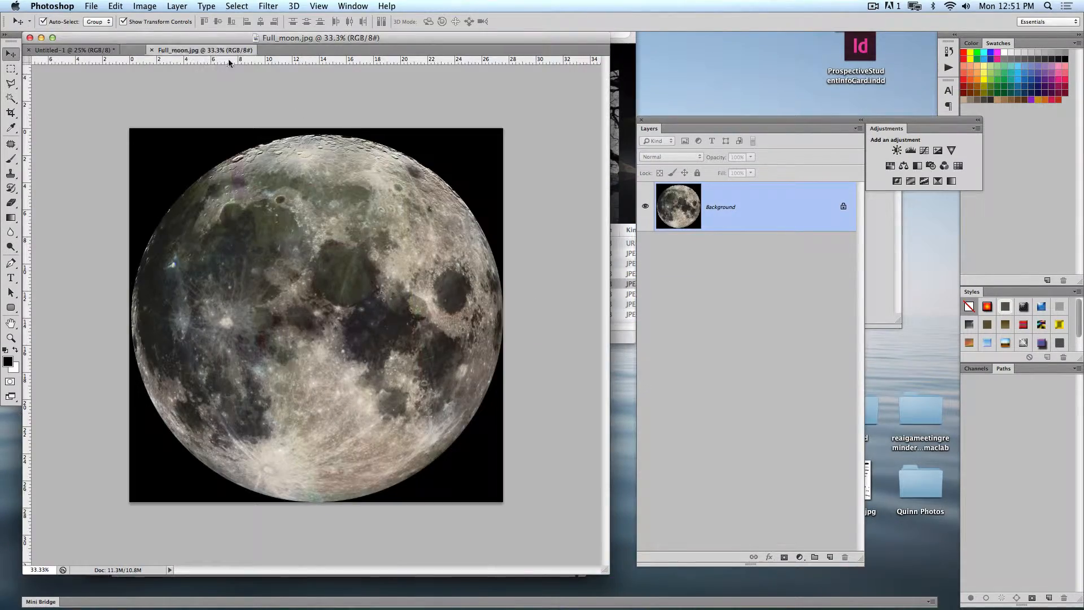
pyautogui.moveTo(228, 52); pyautogui.dragTo(609, 271)
pyautogui.moveTo(952, 374); pyautogui.dragTo(407, 310)
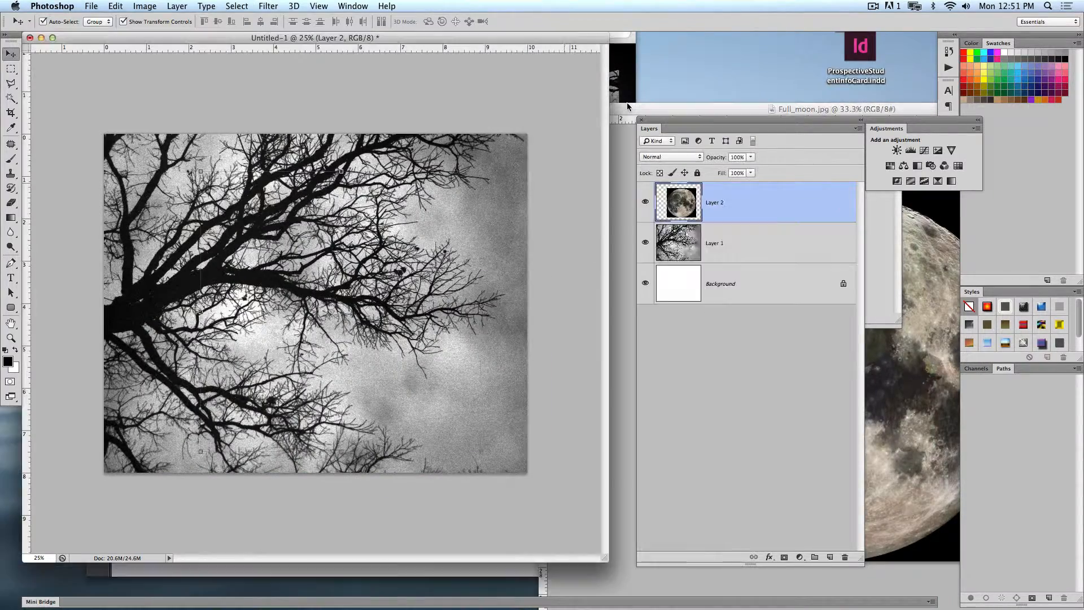
# - Open the reaching-hand image from the Glorify folder in a separate window and copy it into the composition
pyautogui.click(624, 100)
pyautogui.moveTo(576, 118); pyautogui.dragTo(381, 590)
pyautogui.moveTo(213, 50); pyautogui.dragTo(472, 132)
pyautogui.moveTo(568, 281); pyautogui.dragTo(235, 281)
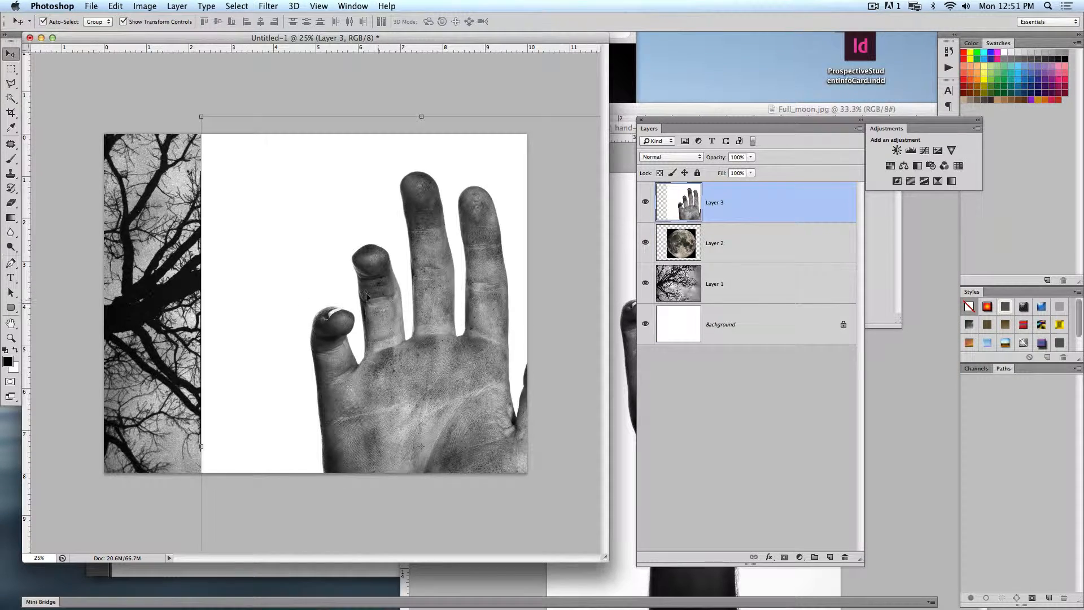
# - Reposition the hand layer, scale it to about 51% and rotate it 90° clockwise so the fingers point right
pyautogui.moveTo(366, 297); pyautogui.dragTo(250, 224)
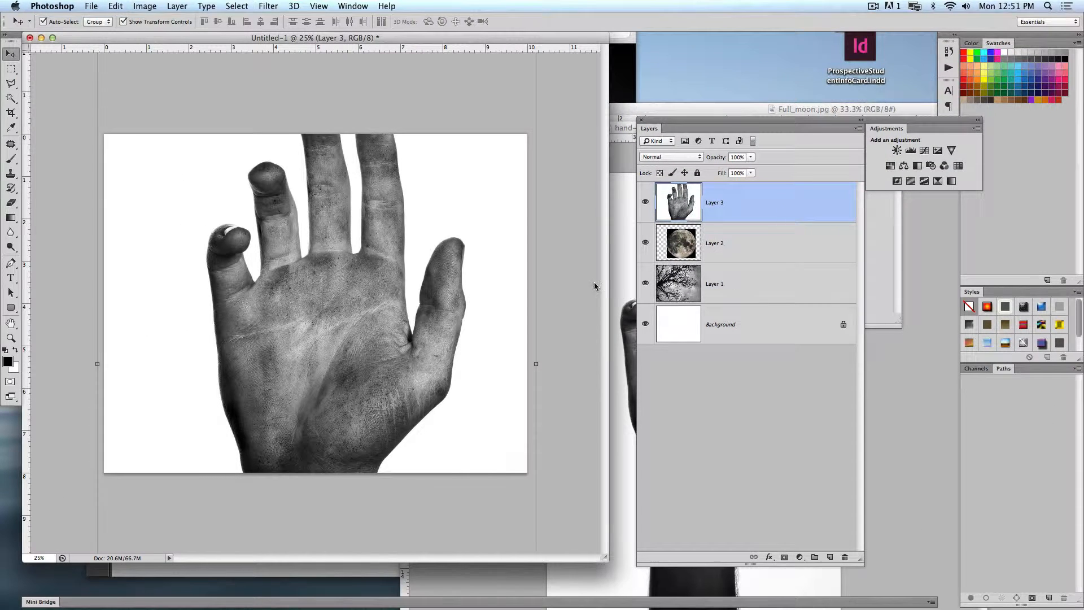
pyautogui.moveTo(508, 298); pyautogui.dragTo(467, 290)
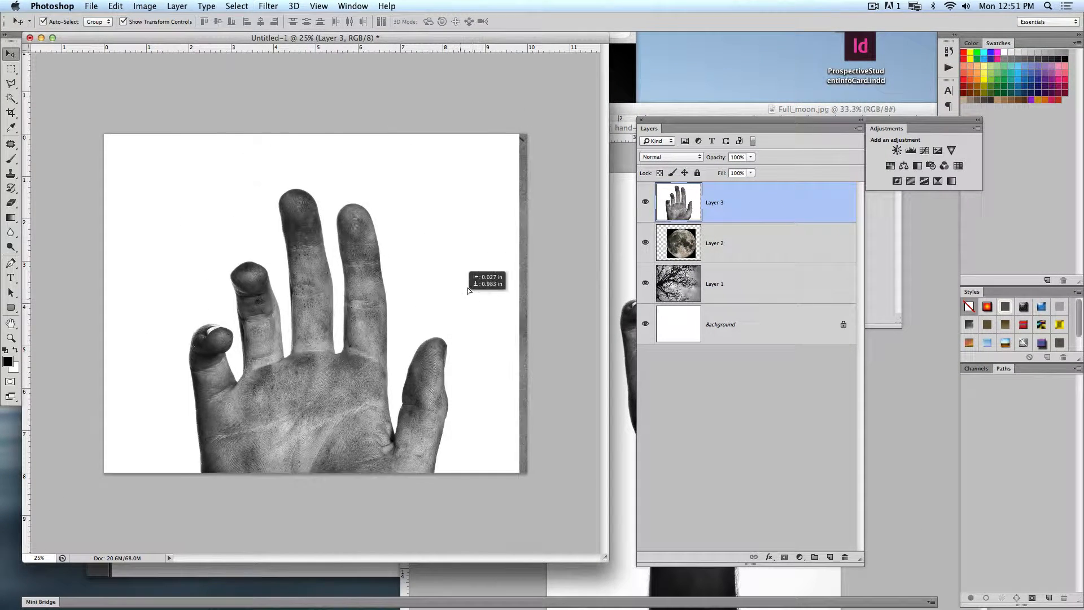
pyautogui.hotkey('ctrl', 't')
pyautogui.moveTo(520, 134); pyautogui.dragTo(441, 398)
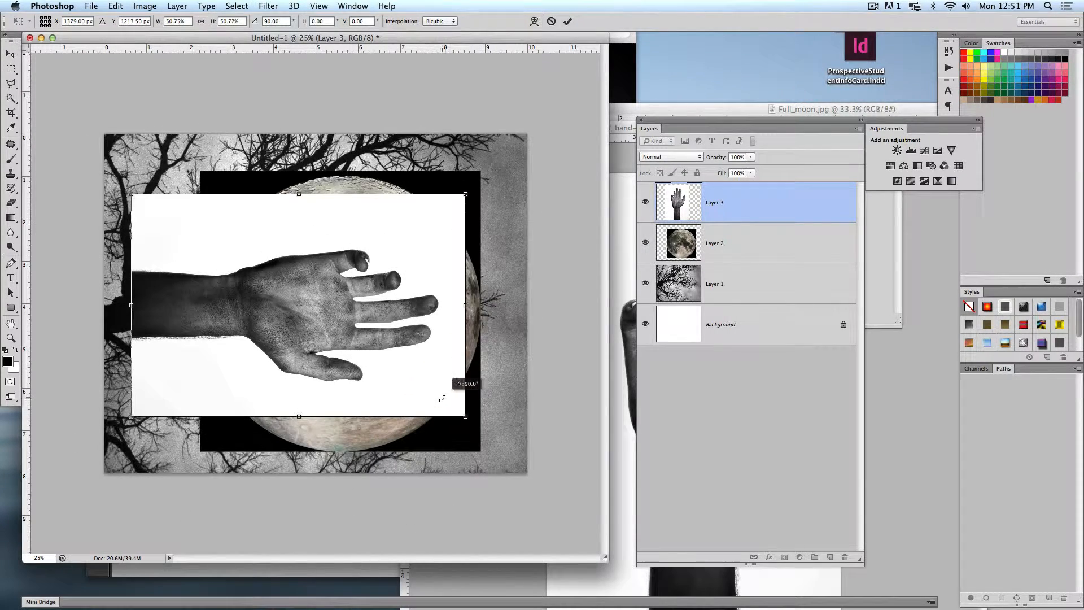
pyautogui.press('Return')
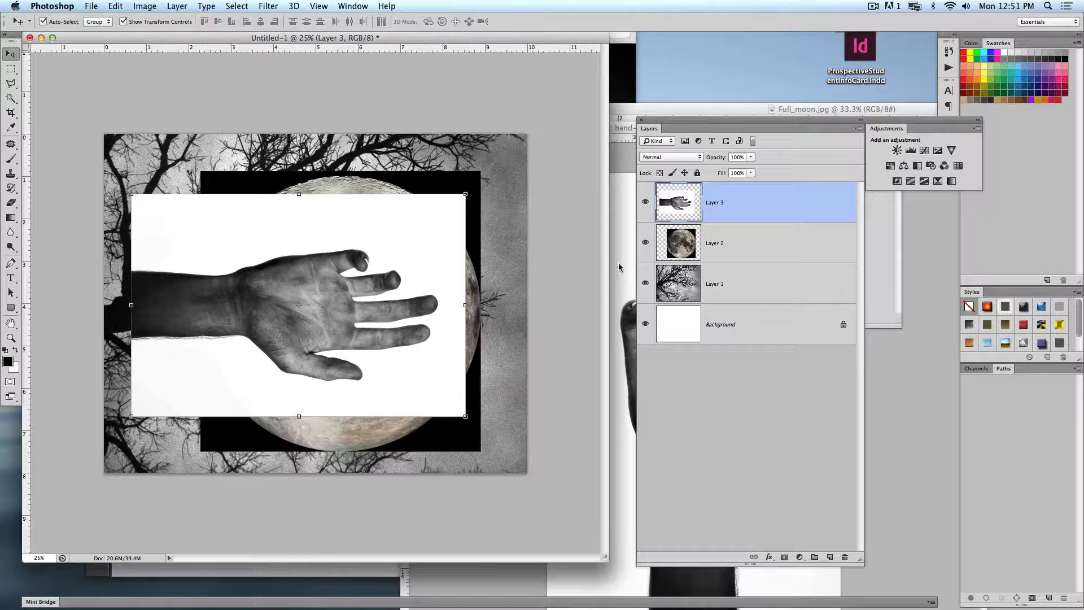
# - Hide the moon layer and position the hand layer over the tree branches near the canvas's right side
pyautogui.click(645, 243)
pyautogui.moveTo(307, 333); pyautogui.dragTo(243, 508)
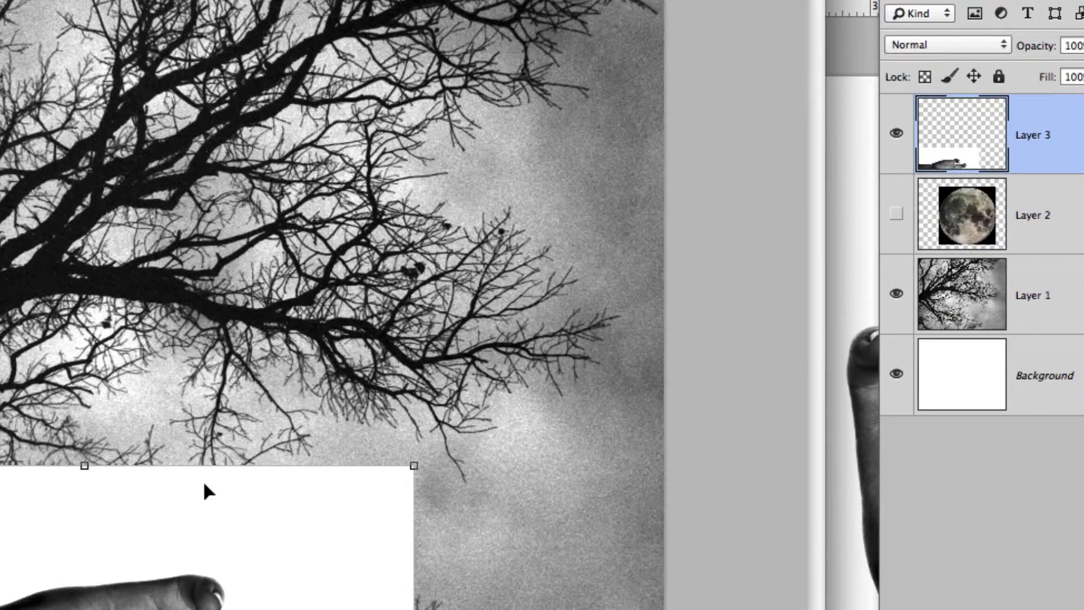
pyautogui.moveTo(297, 382); pyautogui.dragTo(458, 174)
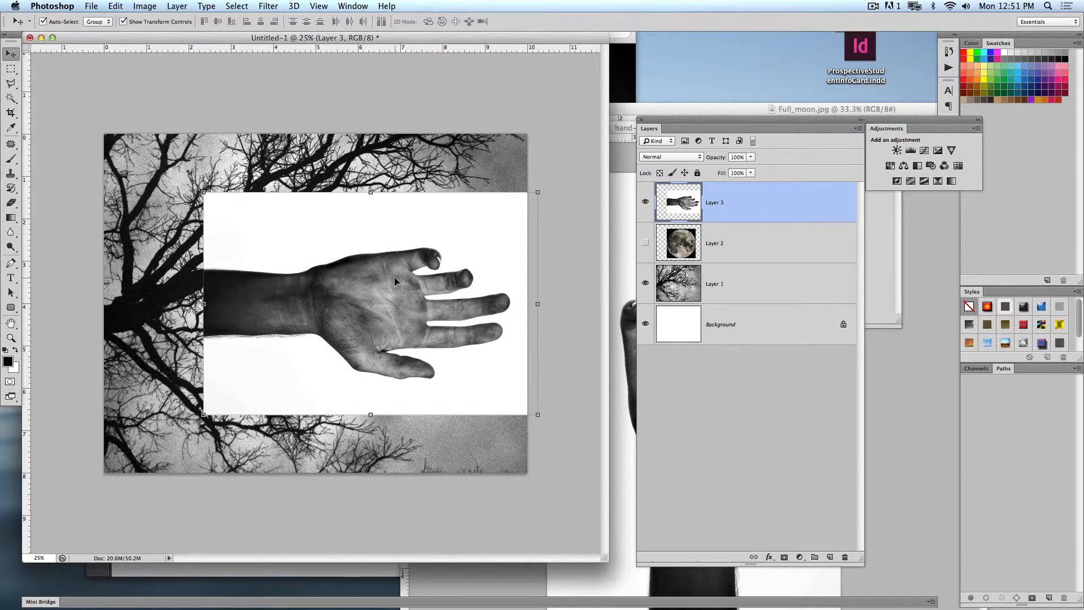
pyautogui.moveTo(393, 273); pyautogui.dragTo(362, 252)
pyautogui.moveTo(419, 287); pyautogui.dragTo(425, 290)
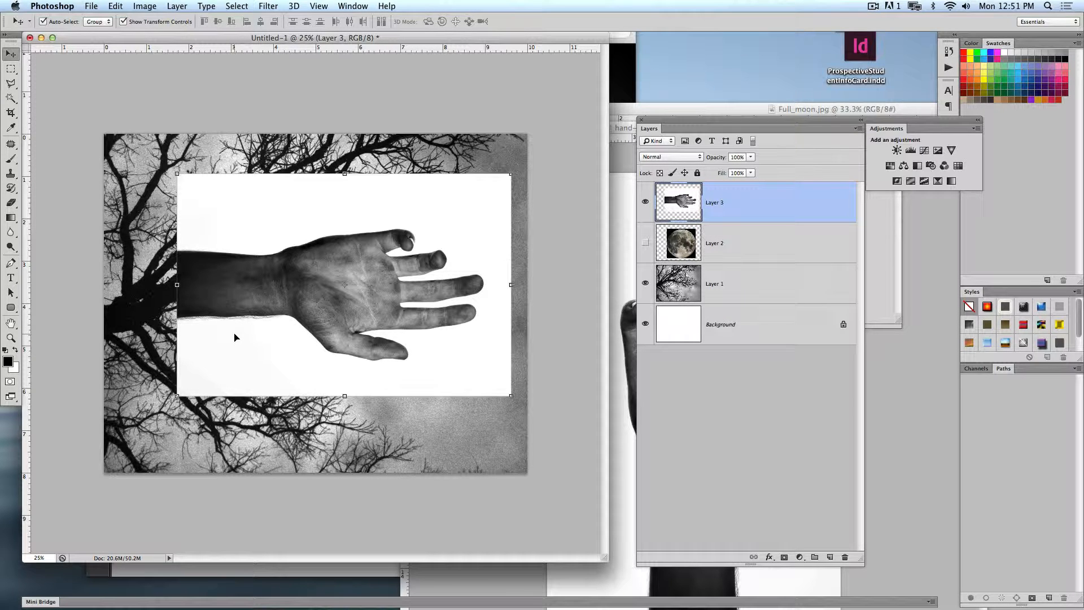
# - Set the hand layer's blending mode to Multiply
pyautogui.moveTo(690, 113); pyautogui.dragTo(588, 101)
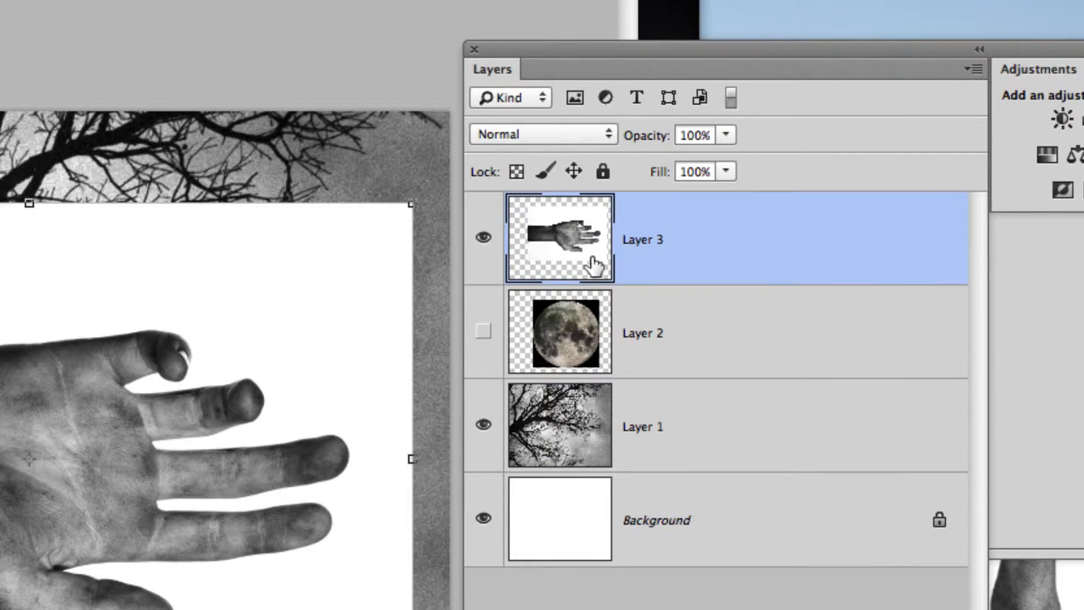
pyautogui.click(499, 138)
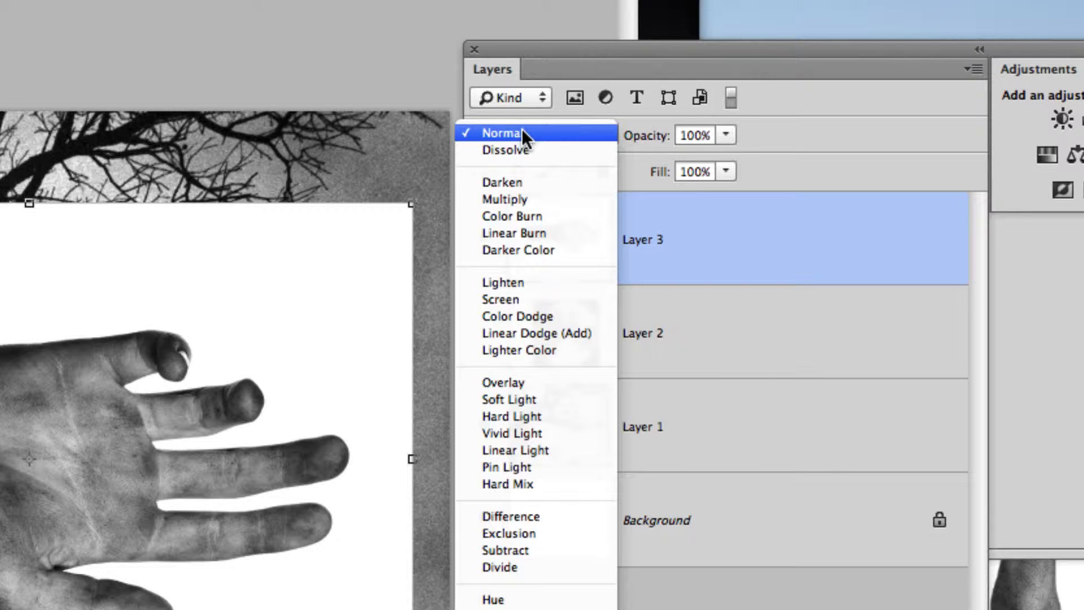
pyautogui.click(554, 198)
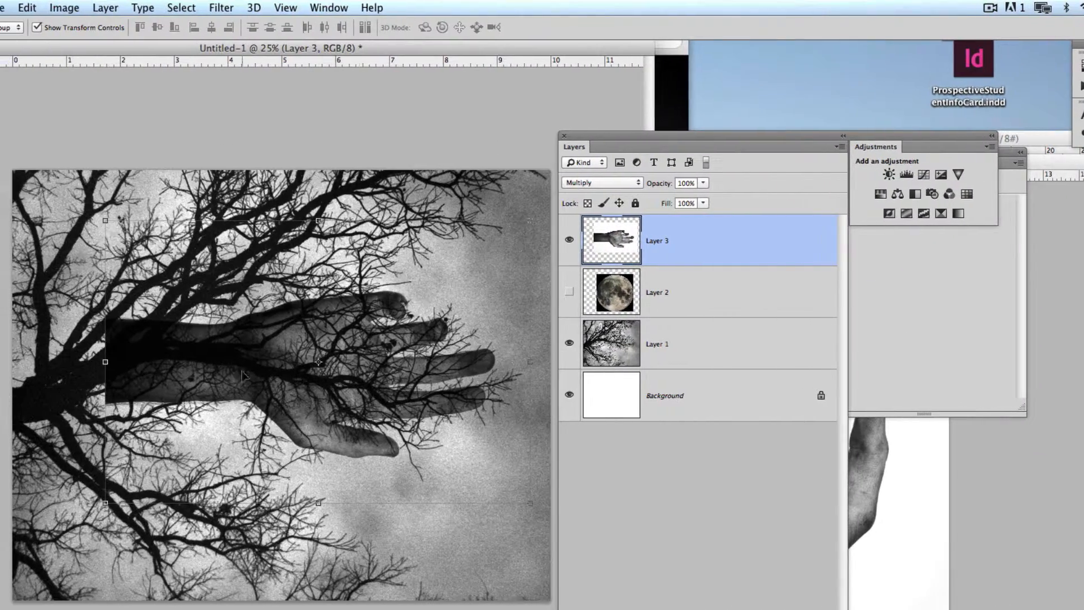
# - Move the Layers panel off the canvas and reposition the hand so its wrist sits near the tree trunk
pyautogui.moveTo(331, 402); pyautogui.dragTo(363, 362)
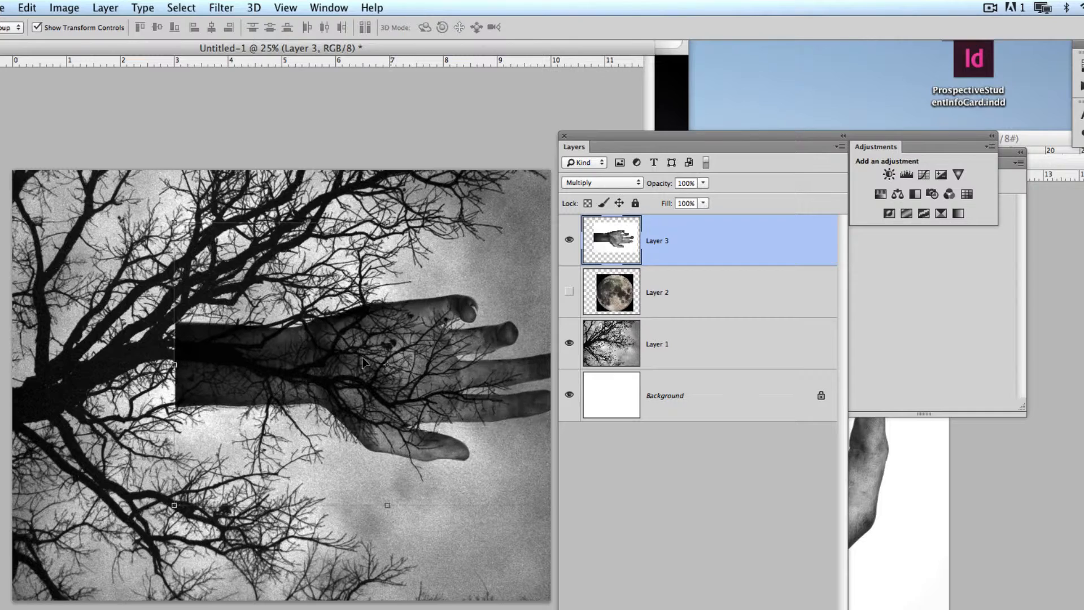
pyautogui.moveTo(677, 136); pyautogui.dragTo(799, 123)
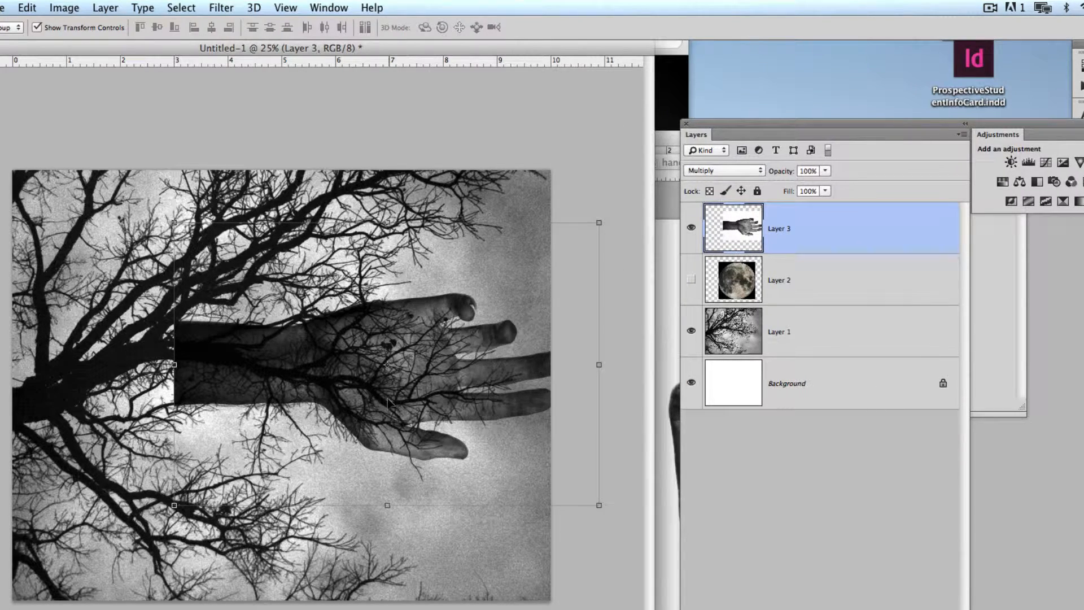
pyautogui.moveTo(388, 403); pyautogui.dragTo(300, 429)
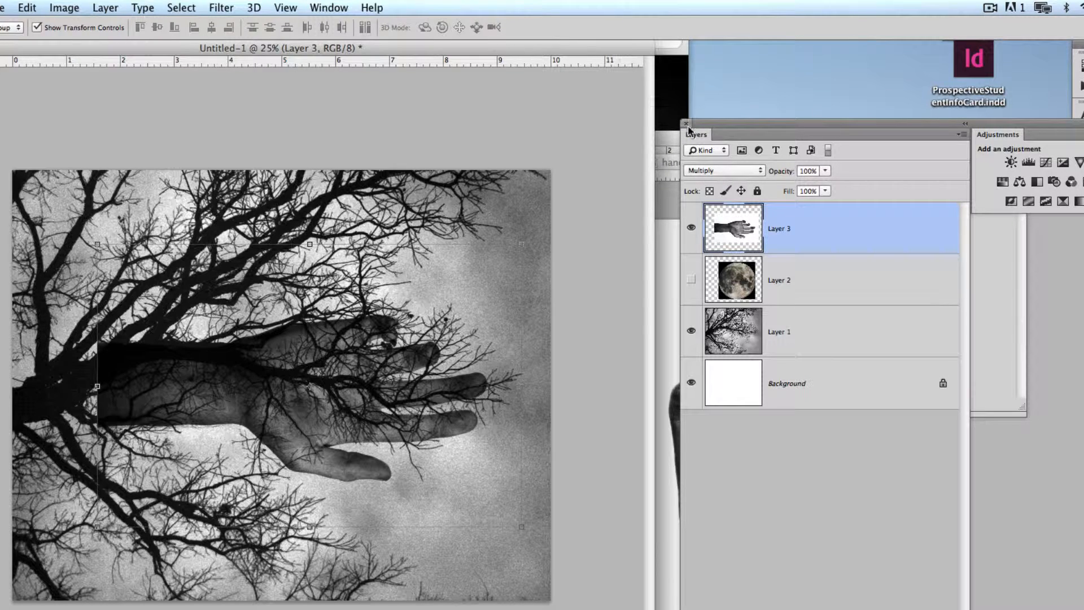
# - Set the hand layer's blending mode to Screen and enlarge it to about 159% so it spans the canvas width
pyautogui.click(711, 170)
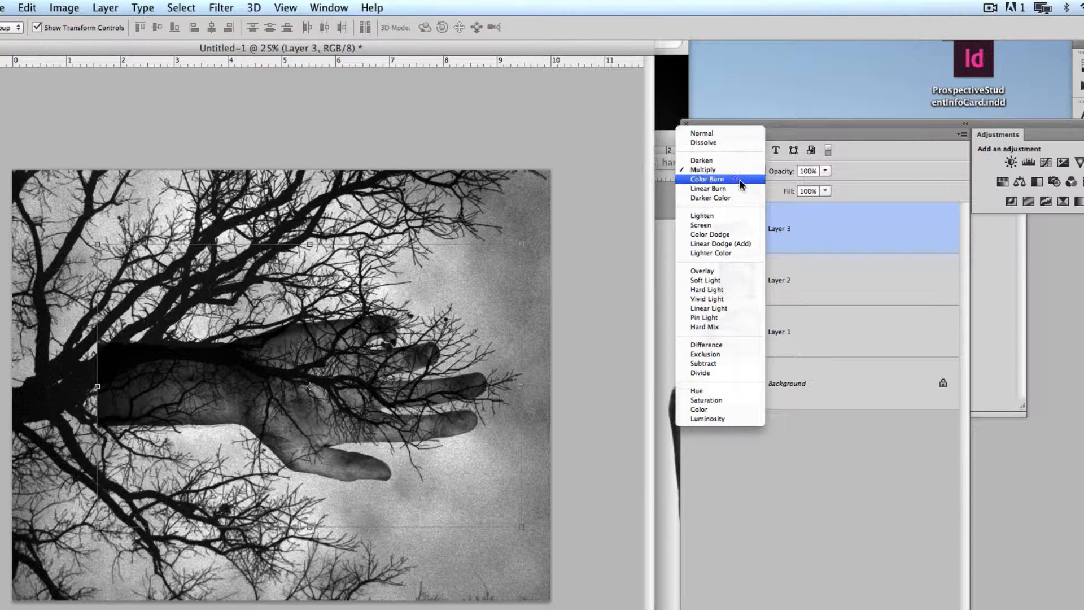
pyautogui.click(740, 228)
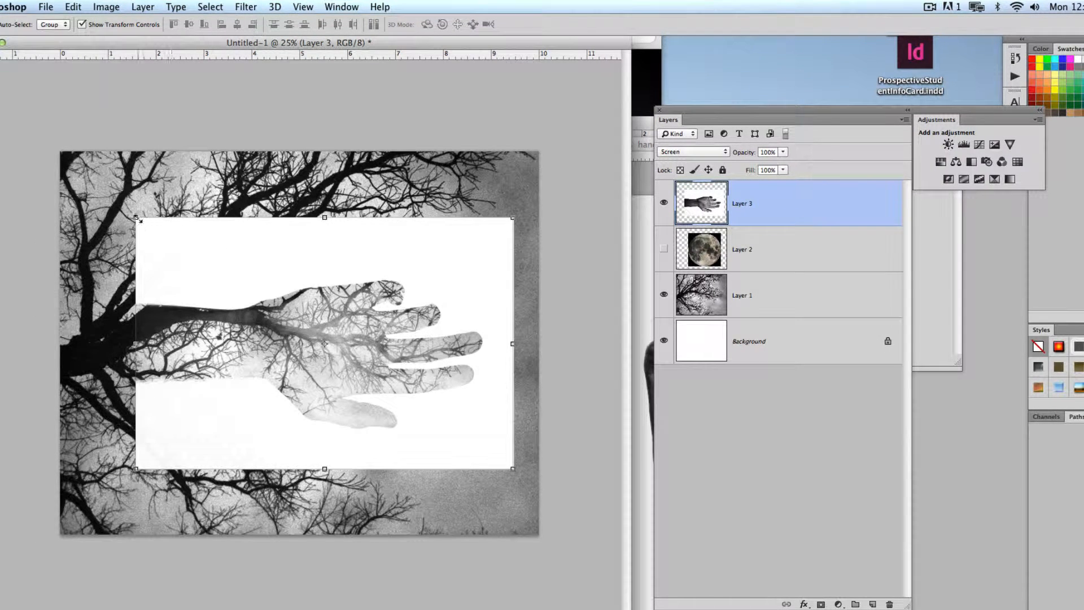
pyautogui.moveTo(137, 218); pyautogui.dragTo(34, 150)
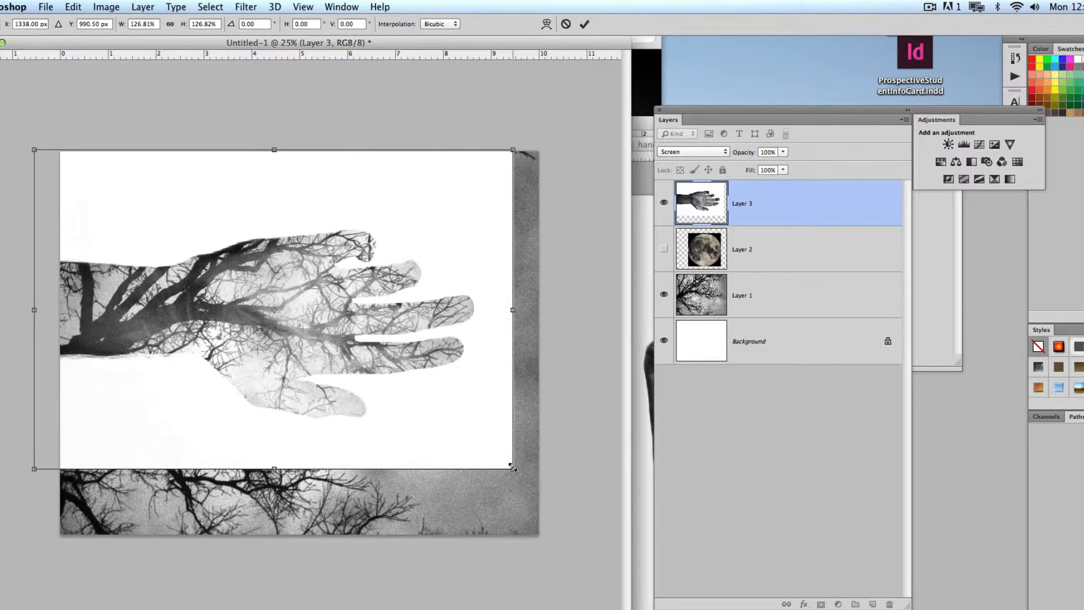
pyautogui.moveTo(512, 468); pyautogui.dragTo(631, 548)
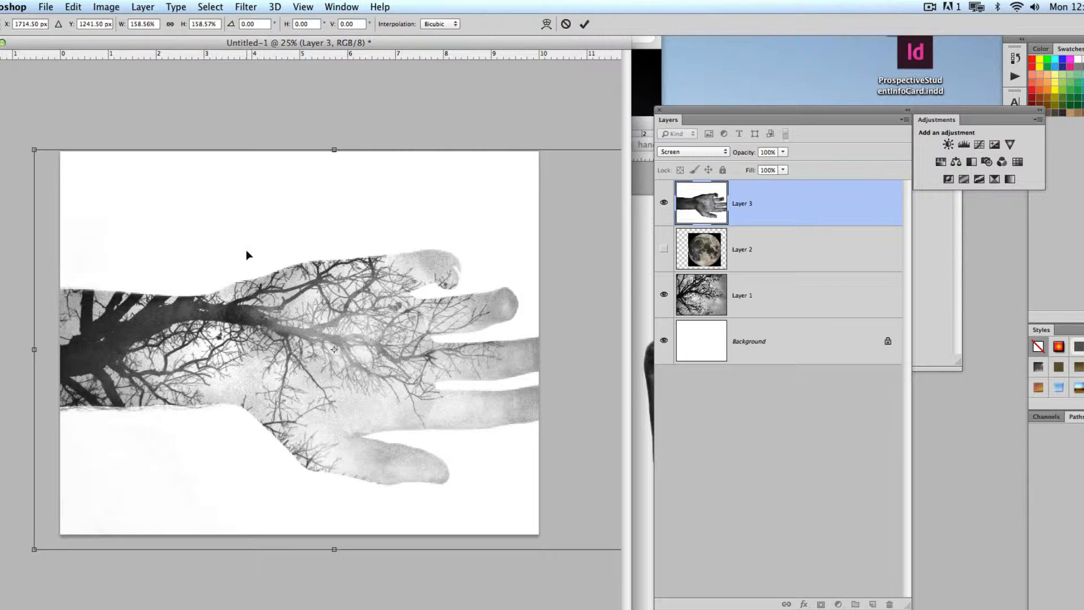
pyautogui.moveTo(247, 255); pyautogui.dragTo(247, 227)
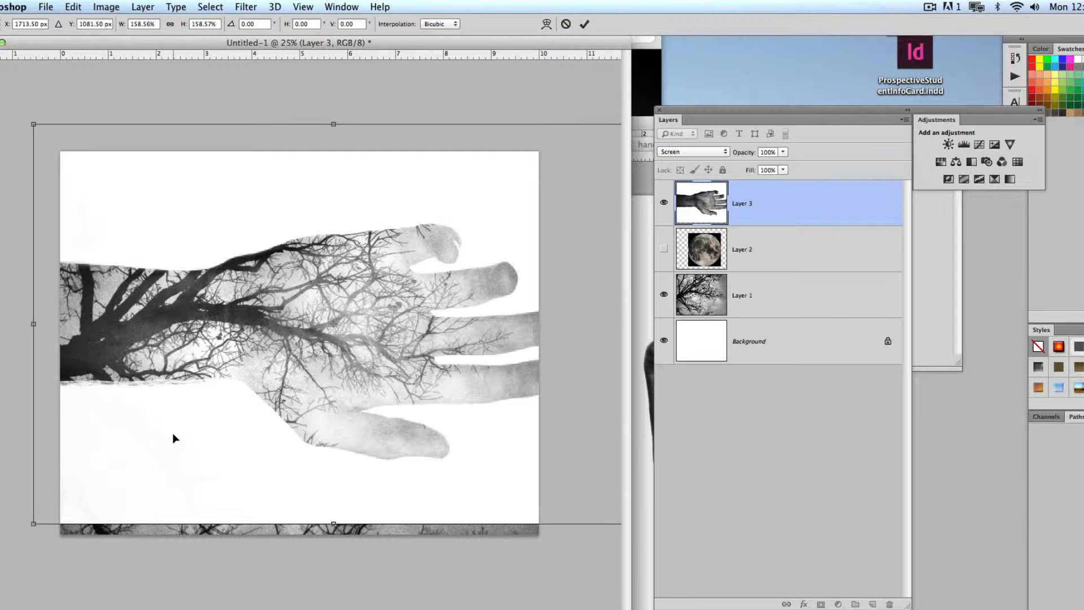
# - Set the hand layer's blending mode to Overlay, shift it slightly and scale it down to about 148%
pyautogui.click(695, 153)
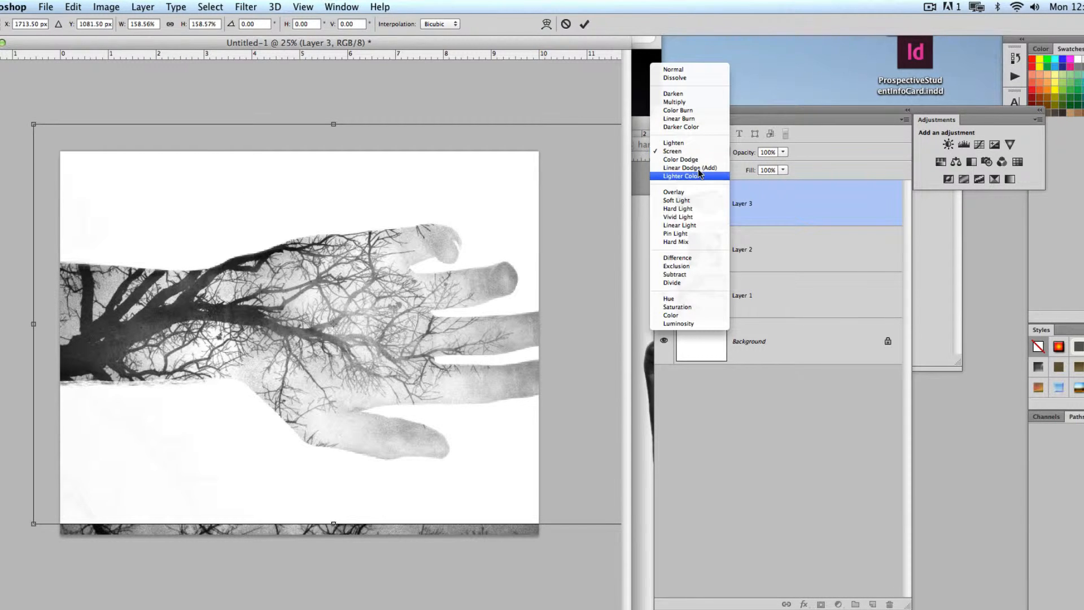
pyautogui.click(715, 199)
pyautogui.moveTo(386, 292); pyautogui.dragTo(370, 312)
pyautogui.moveTo(614, 141); pyautogui.dragTo(595, 156)
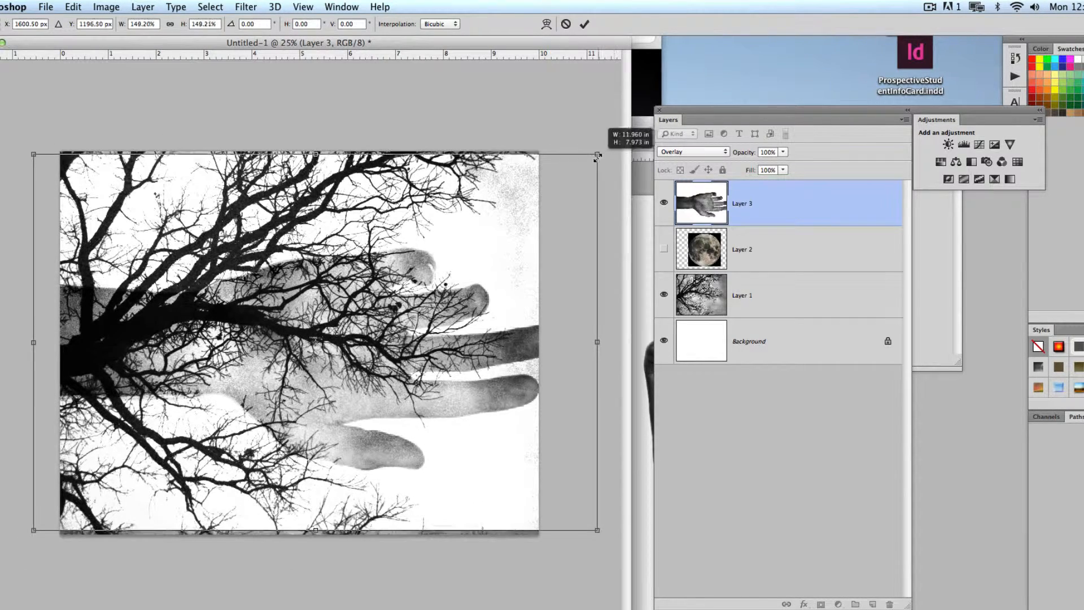
# - Try the Vivid Light and Difference blending modes on the hand layer
pyautogui.click(700, 152)
pyautogui.click(702, 175)
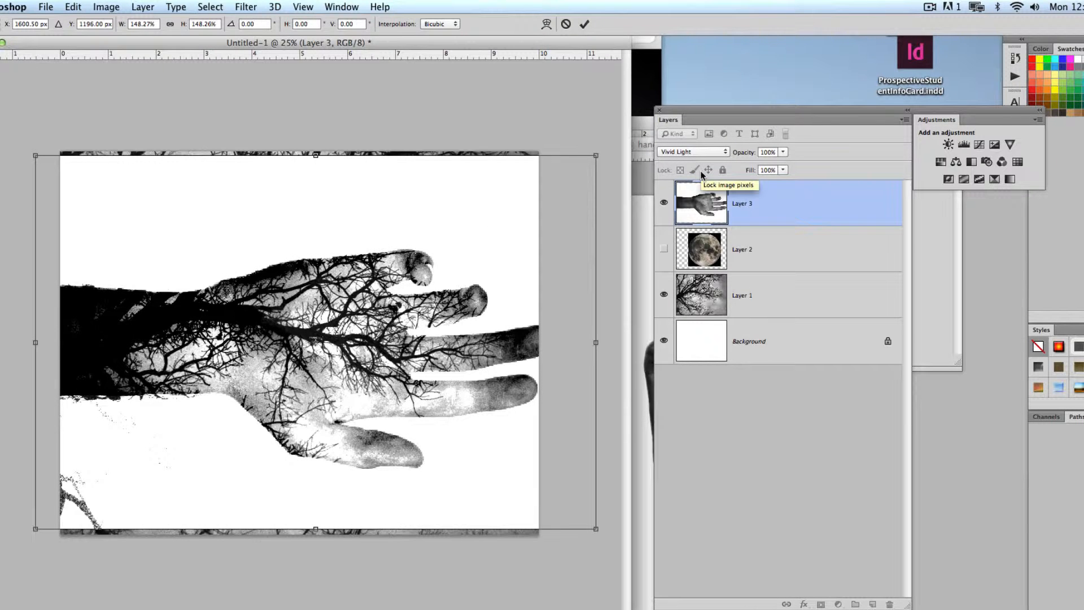
pyautogui.click(692, 152)
pyautogui.click(697, 197)
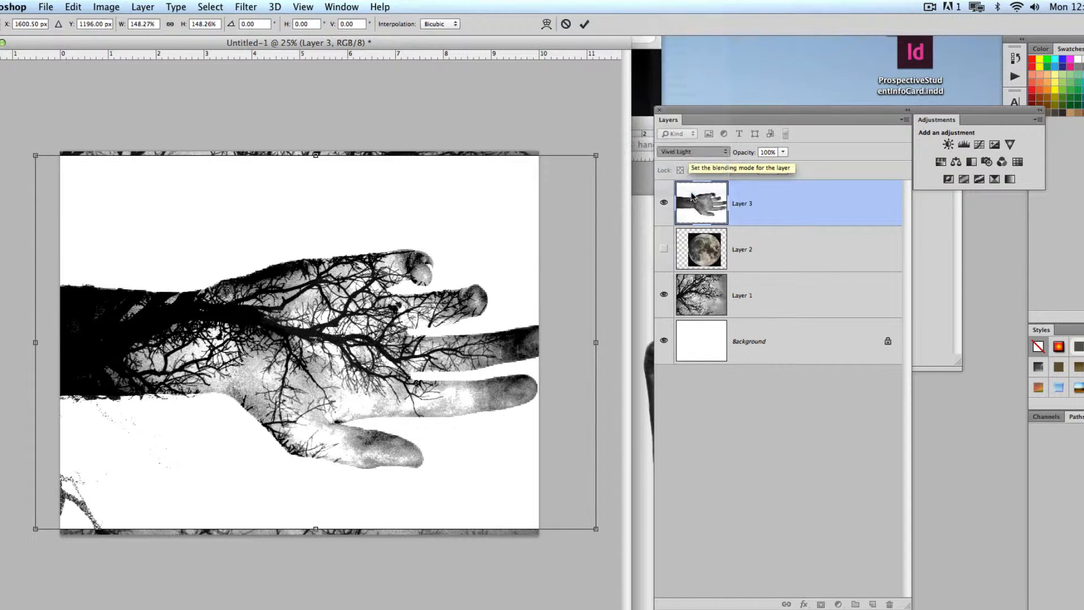
# - Scale the hand to about 154.5% and shift it left so the longest fingertips lie within the canvas
pyautogui.moveTo(481, 374)
pyautogui.mouseDown()
pyautogui.moveTo(451, 326)
pyautogui.moveTo(468, 321)
pyautogui.moveTo(463, 370)
pyautogui.moveTo(473, 370)
pyautogui.mouseUp()
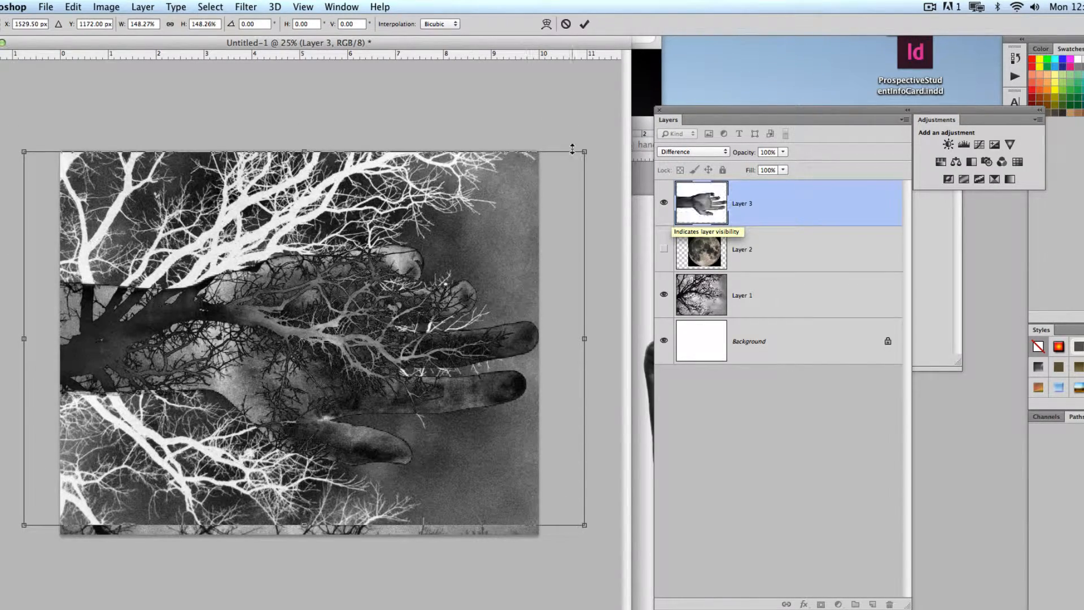
pyautogui.moveTo(585, 151); pyautogui.dragTo(583, 153)
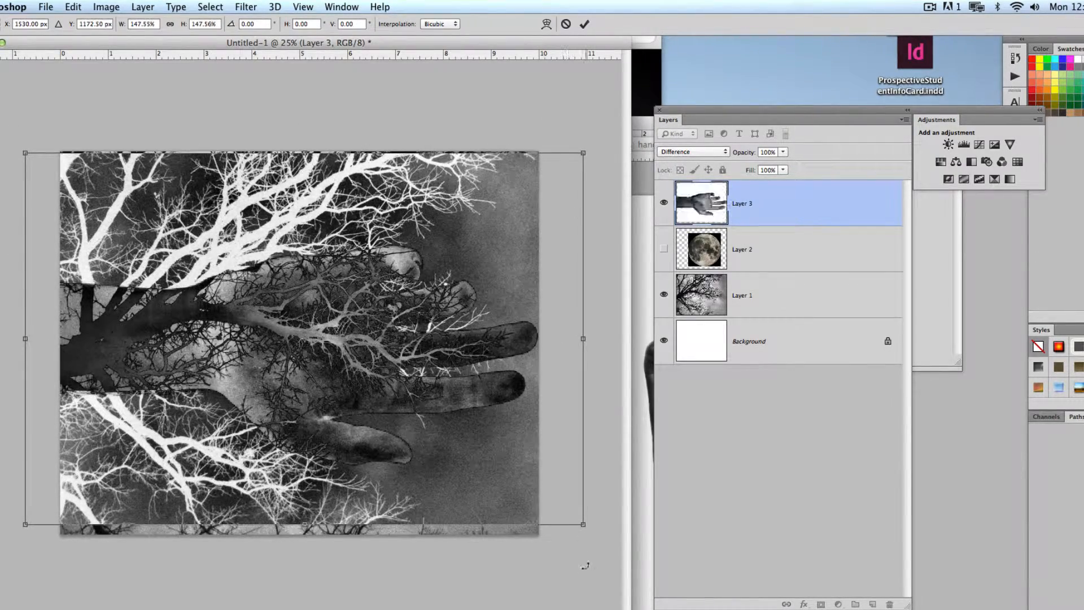
pyautogui.moveTo(581, 524); pyautogui.dragTo(615, 532)
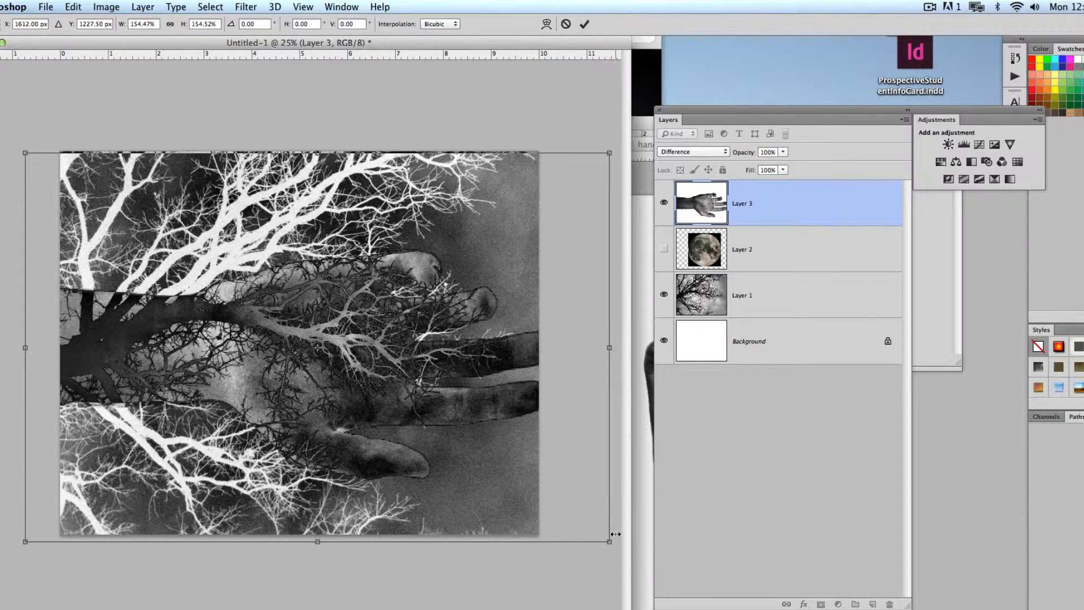
pyautogui.moveTo(439, 420); pyautogui.dragTo(386, 415)
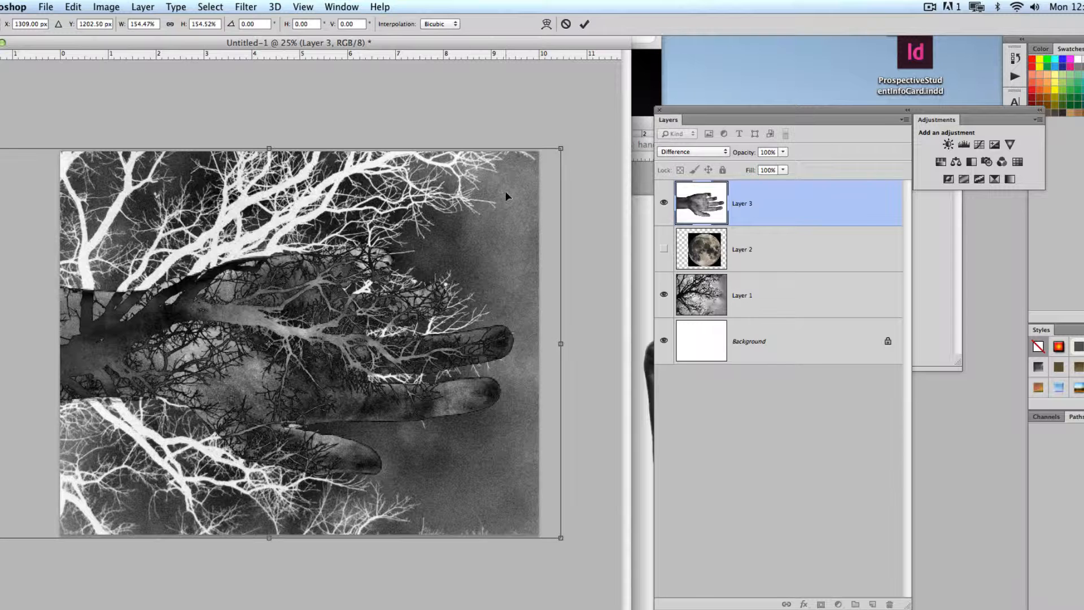
# - Try the Exclusion and Subtract blending modes on the hand layer
pyautogui.click(696, 153)
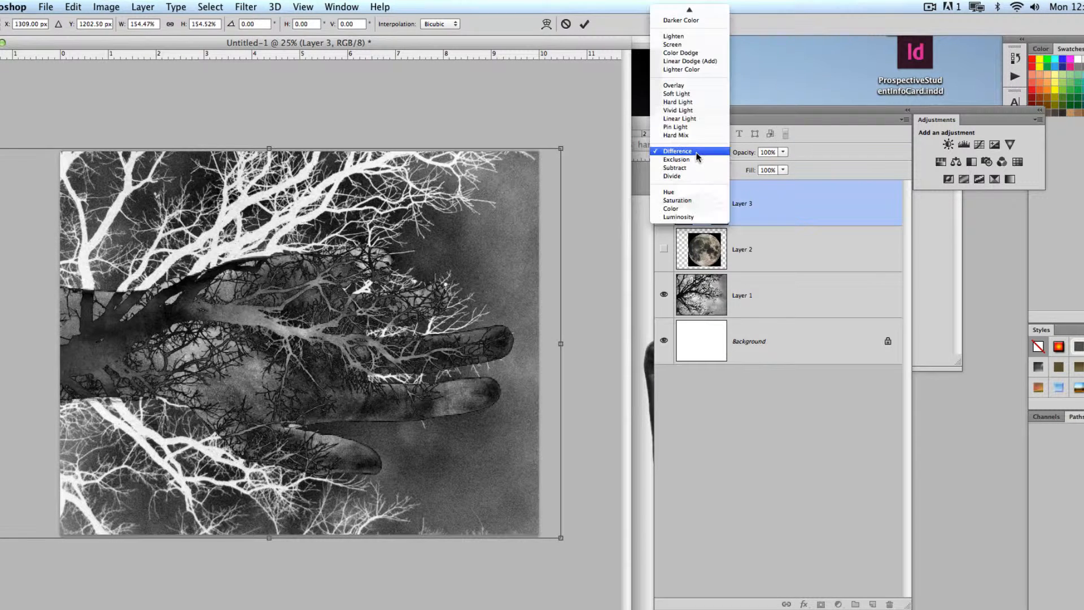
pyautogui.click(697, 161)
pyautogui.click(700, 160)
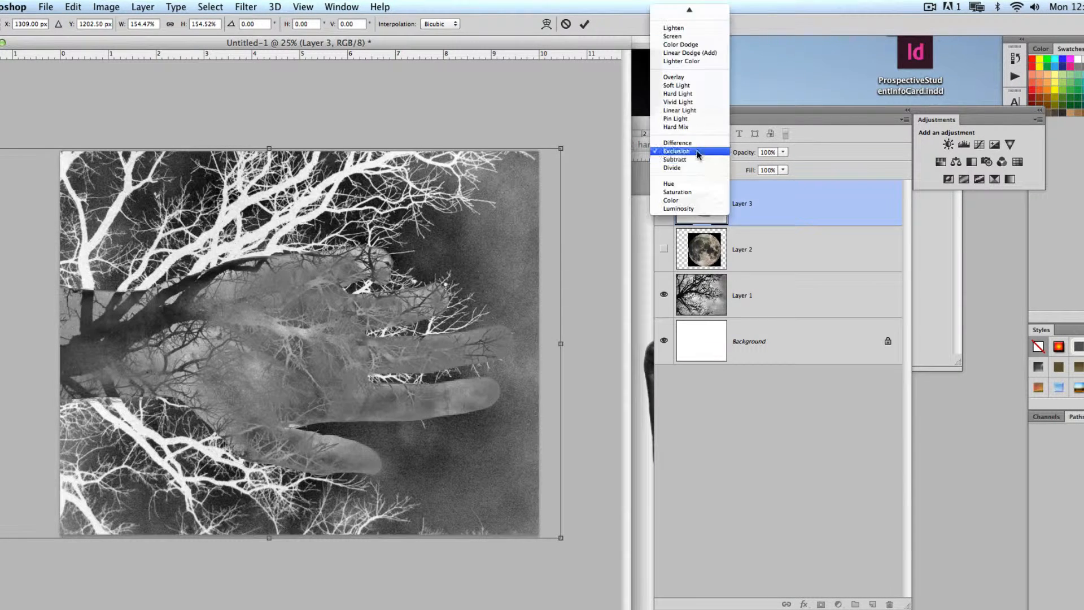
pyautogui.click(698, 157)
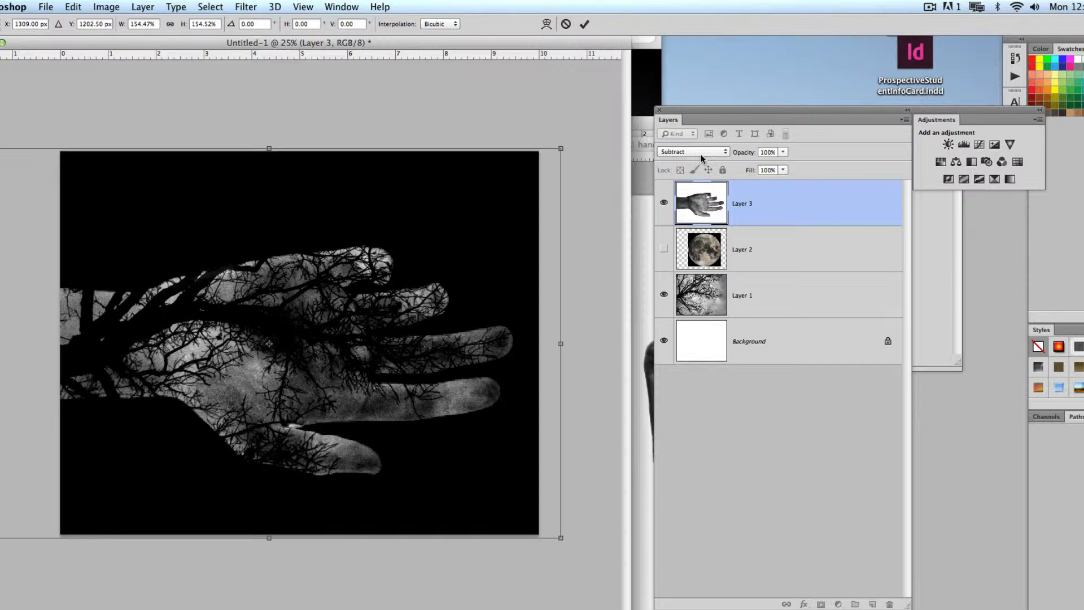
# - Compare the Hue and Divide blending modes on the hand layer, and return it to Subtract
pyautogui.click(702, 154)
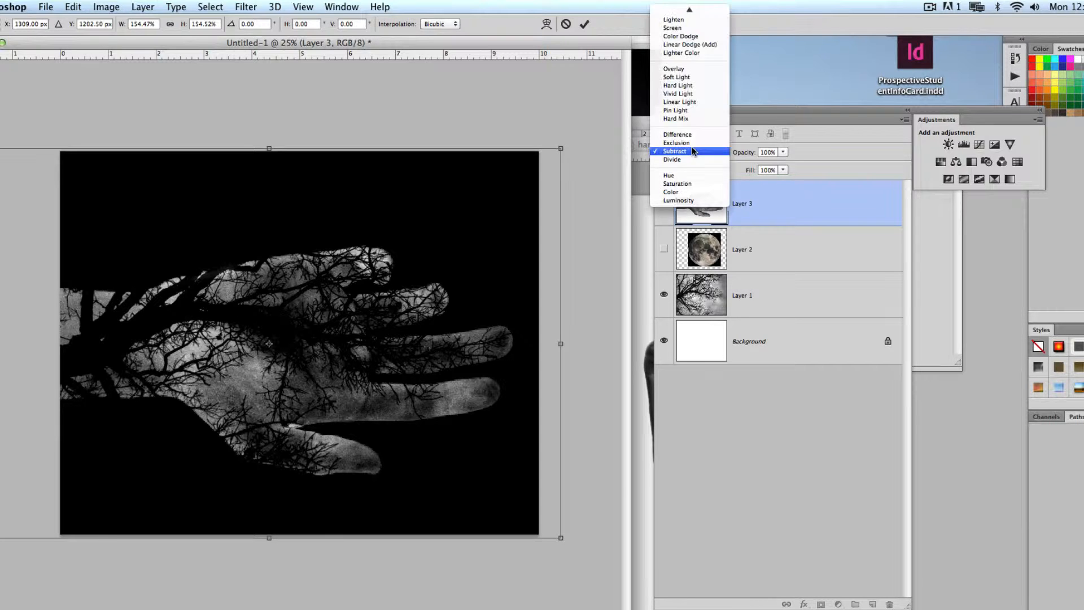
pyautogui.click(694, 175)
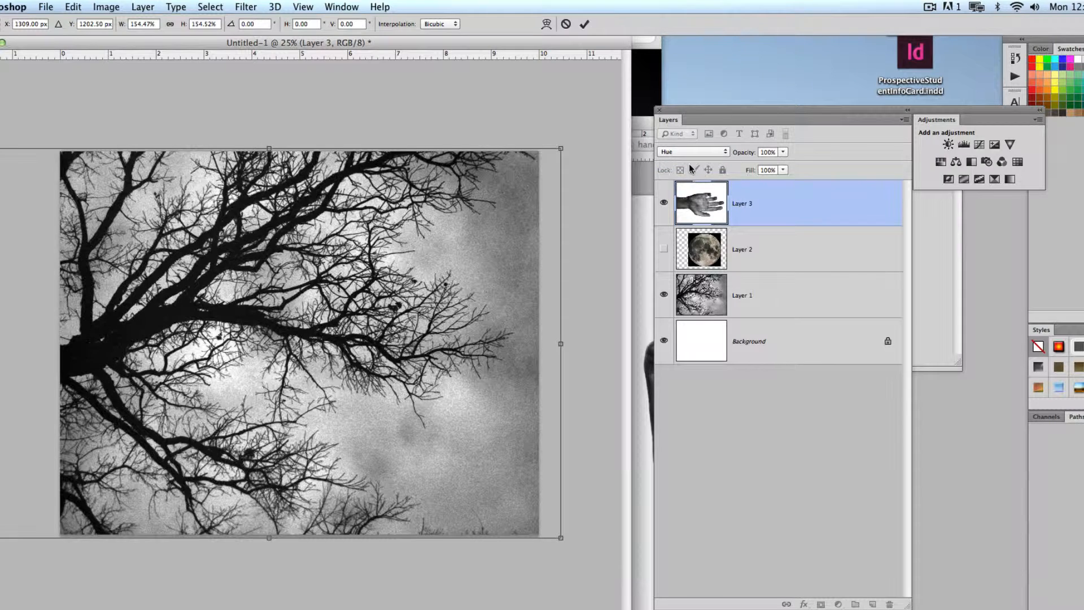
pyautogui.click(694, 152)
pyautogui.click(691, 135)
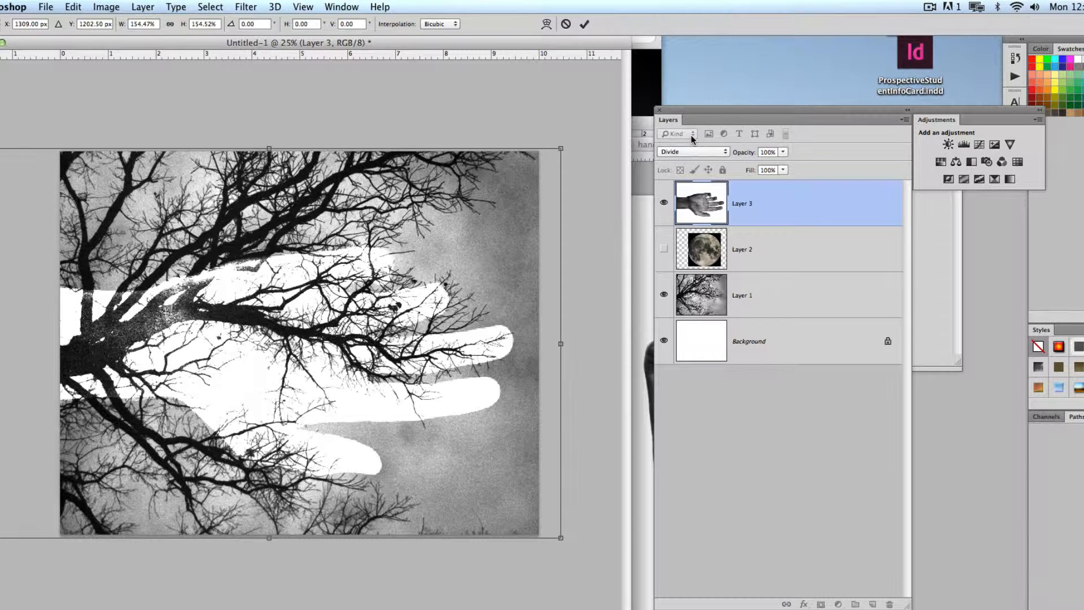
pyautogui.click(686, 148)
pyautogui.click(683, 143)
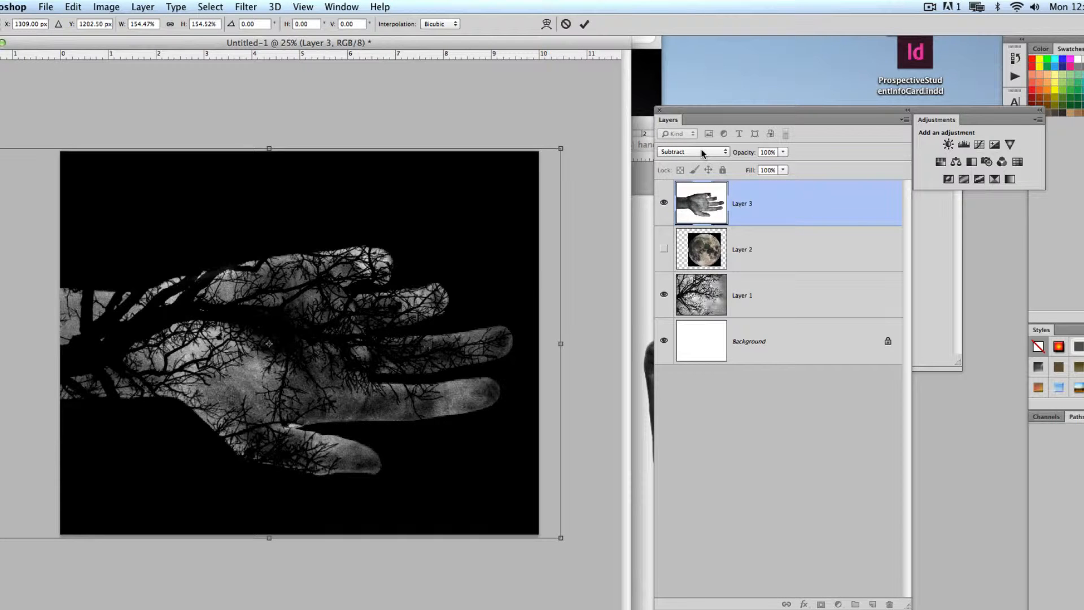
# - Apply the hand's transform and set its layer's blending mode to Multiply
pyautogui.press('Return')
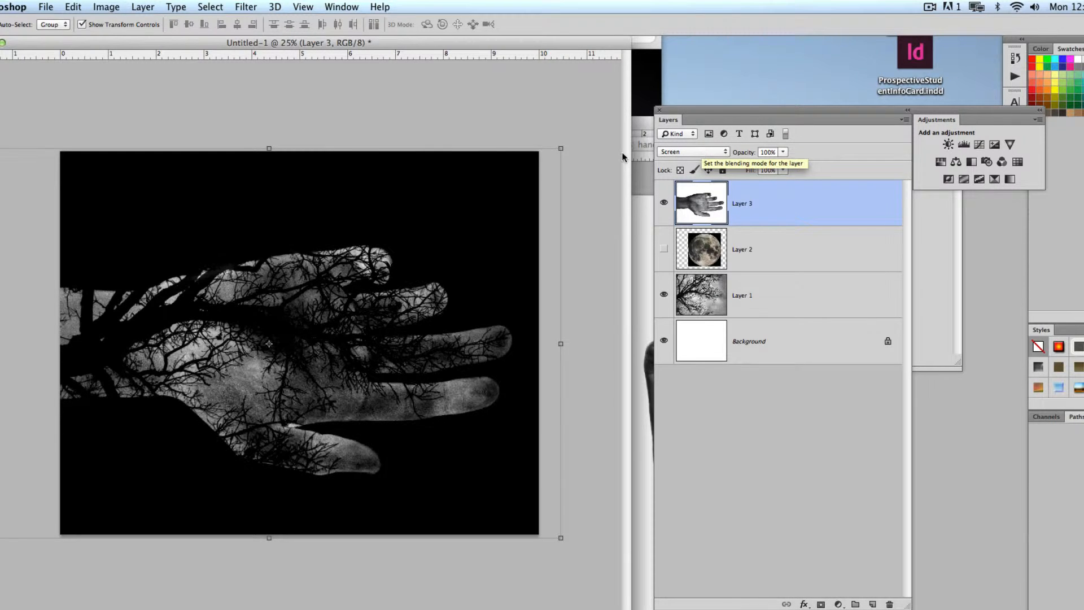
pyautogui.click(685, 151)
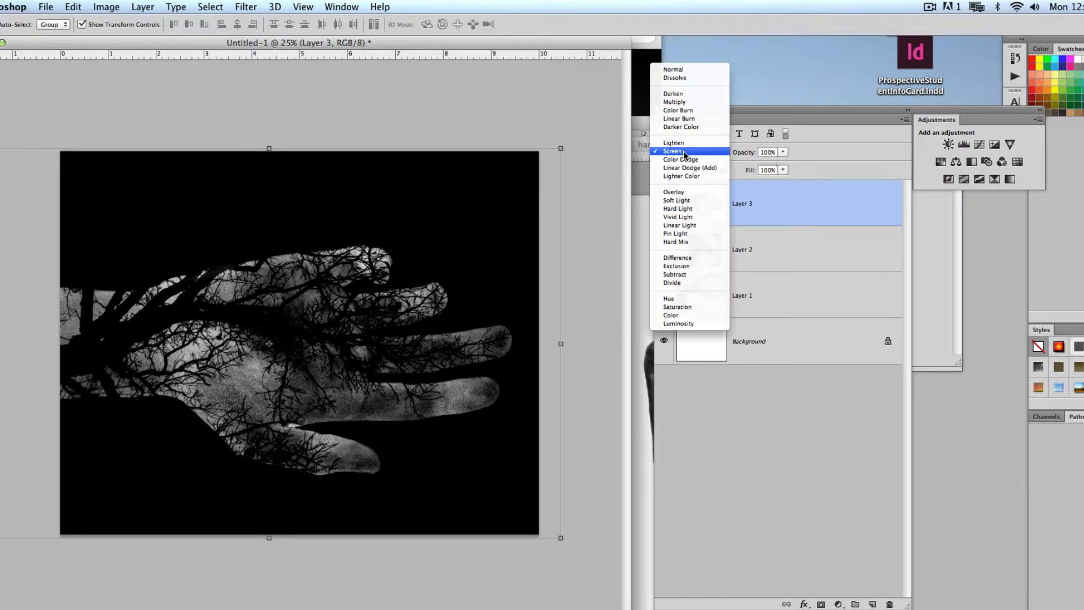
pyautogui.click(677, 102)
# - Scale the hand down to about 69% and position it over the branches with its fingertips near the canvas's right edge
pyautogui.moveTo(356, 366); pyautogui.dragTo(470, 355)
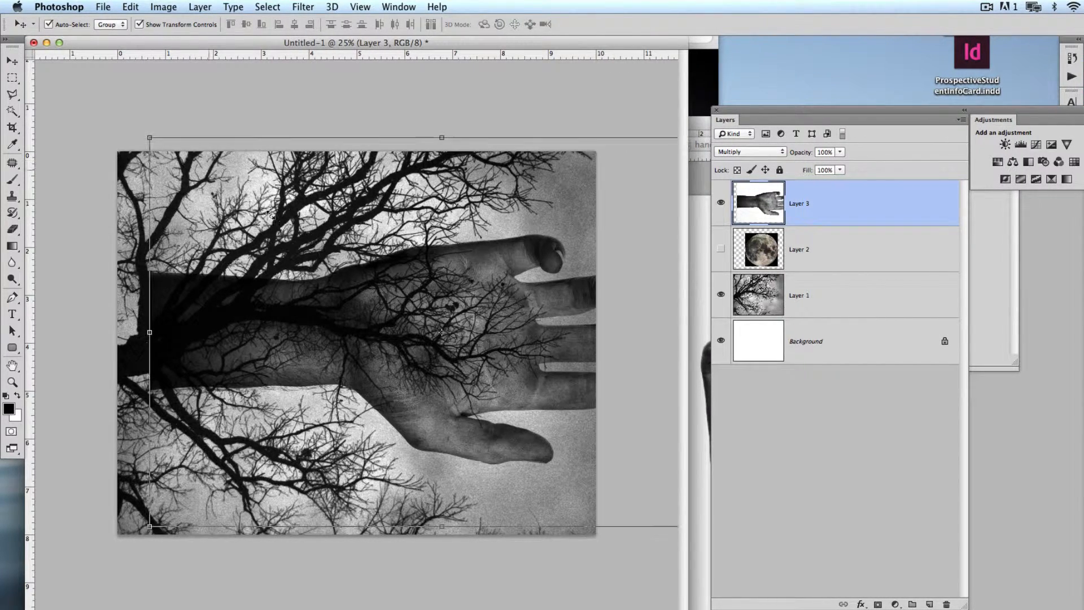
pyautogui.moveTo(143, 134); pyautogui.dragTo(321, 251)
pyautogui.moveTo(451, 354); pyautogui.dragTo(350, 332)
pyautogui.press('Return')
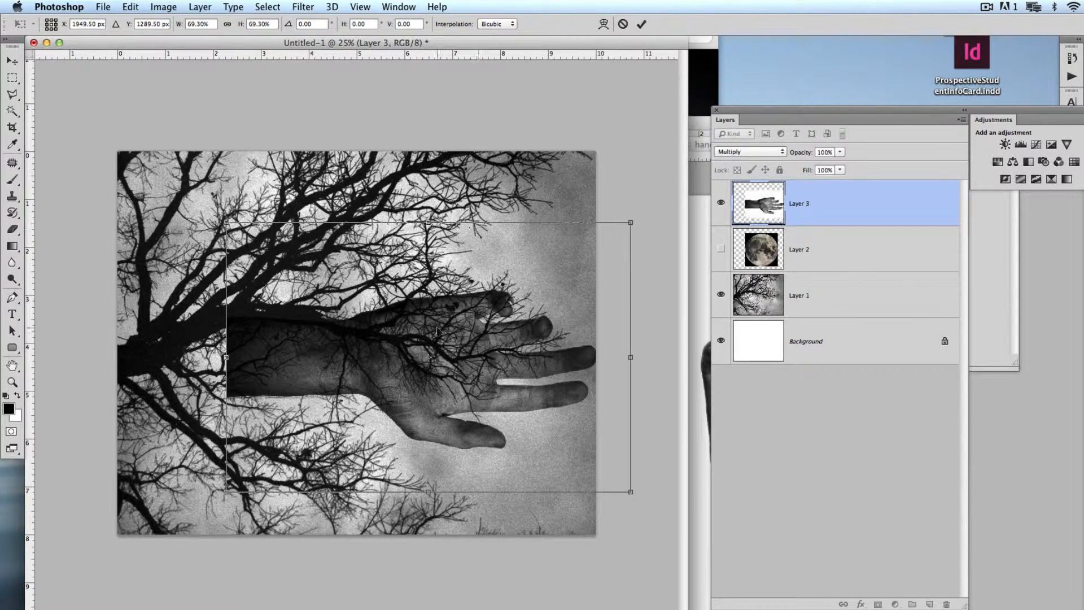
pyautogui.moveTo(453, 367); pyautogui.dragTo(450, 352)
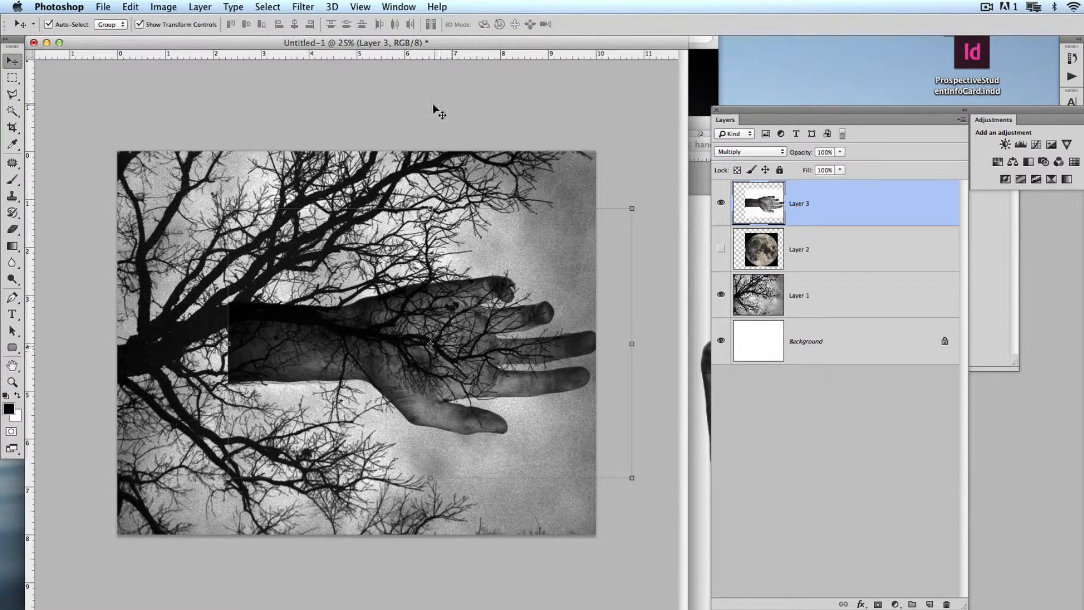
# - Show the moon layer and move the moon toward the canvas's upper-right corner
pyautogui.click(721, 249)
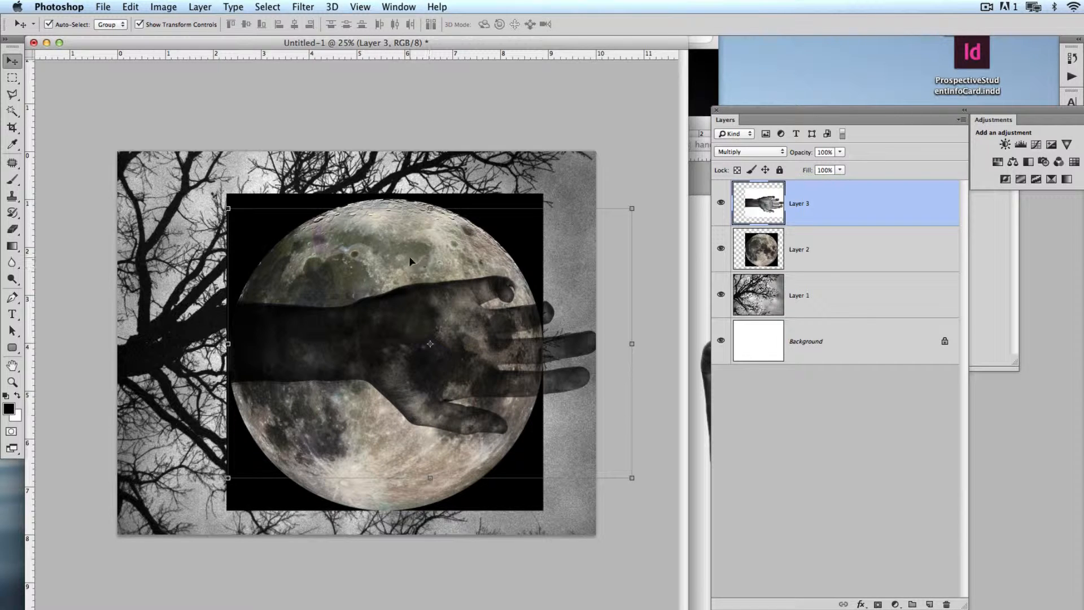
pyautogui.moveTo(410, 260); pyautogui.dragTo(288, 228)
pyautogui.moveTo(290, 233); pyautogui.dragTo(381, 319)
pyautogui.click(777, 266)
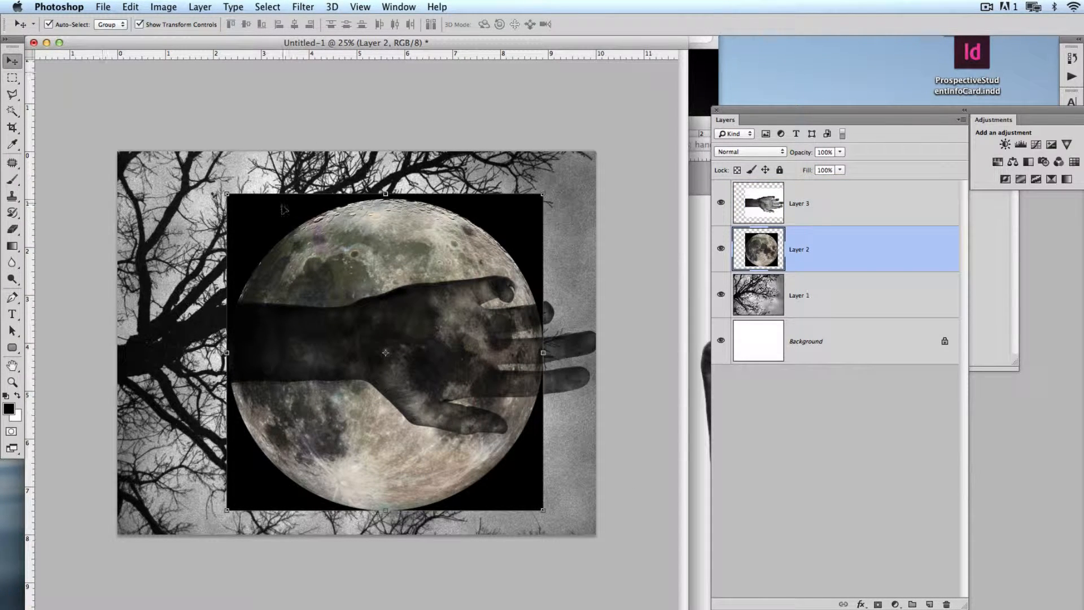
pyautogui.moveTo(284, 209); pyautogui.dragTo(426, 128)
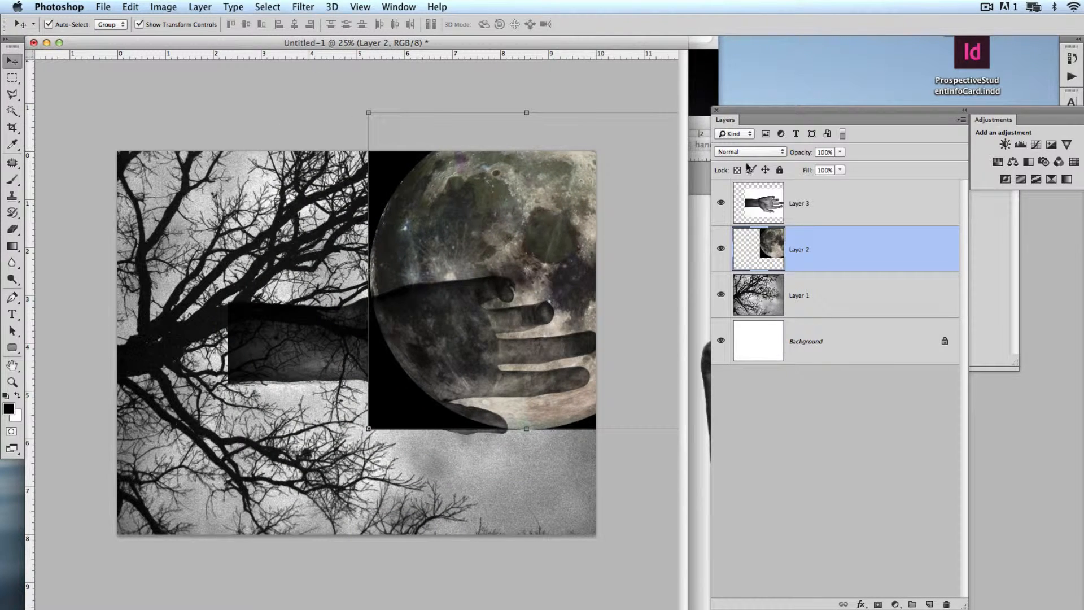
# - Set the moon layer's blending mode to Subtract, undo the stray move and keep the moon layer selected
pyautogui.click(750, 151)
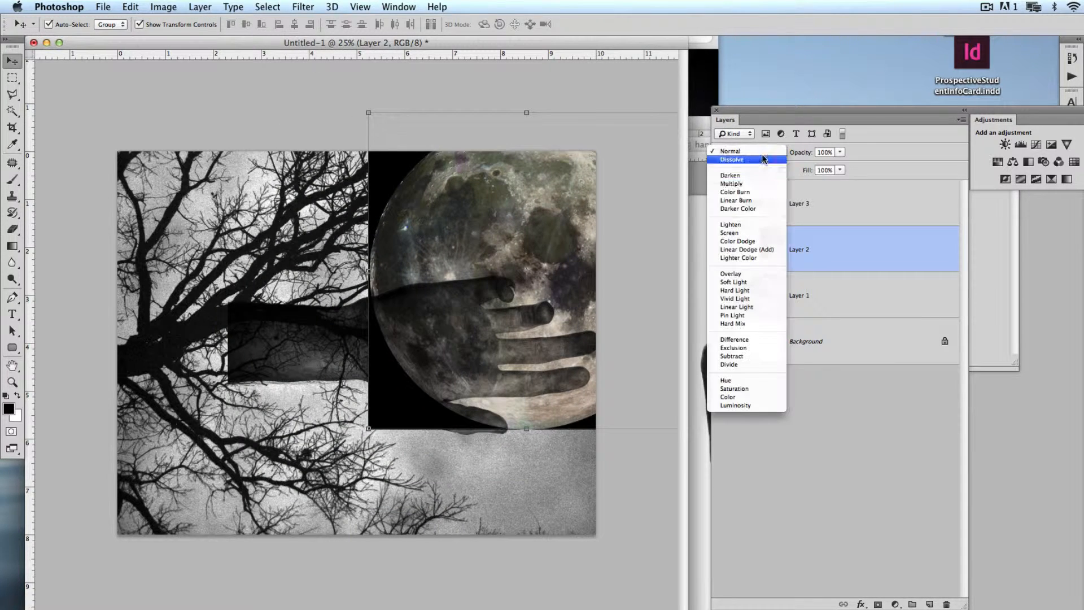
pyautogui.click(751, 355)
pyautogui.moveTo(549, 190); pyautogui.dragTo(514, 123)
pyautogui.press('super+z')
pyautogui.click(868, 266)
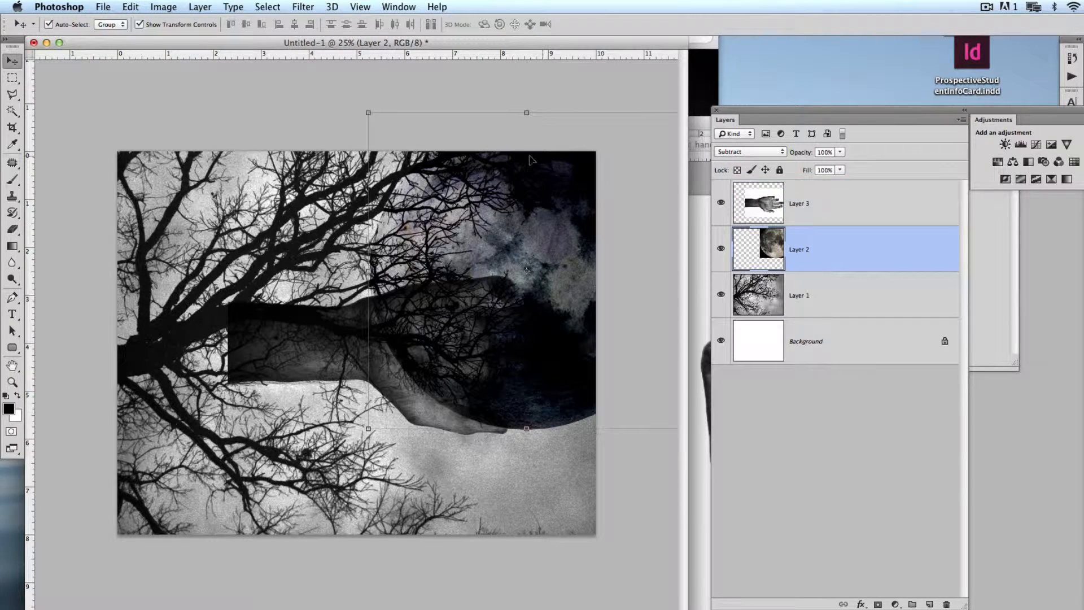
# - Scale the moon down to about 68% and place it partly beyond the canvas's upper-right corner
pyautogui.moveTo(529, 160); pyautogui.dragTo(543, 69)
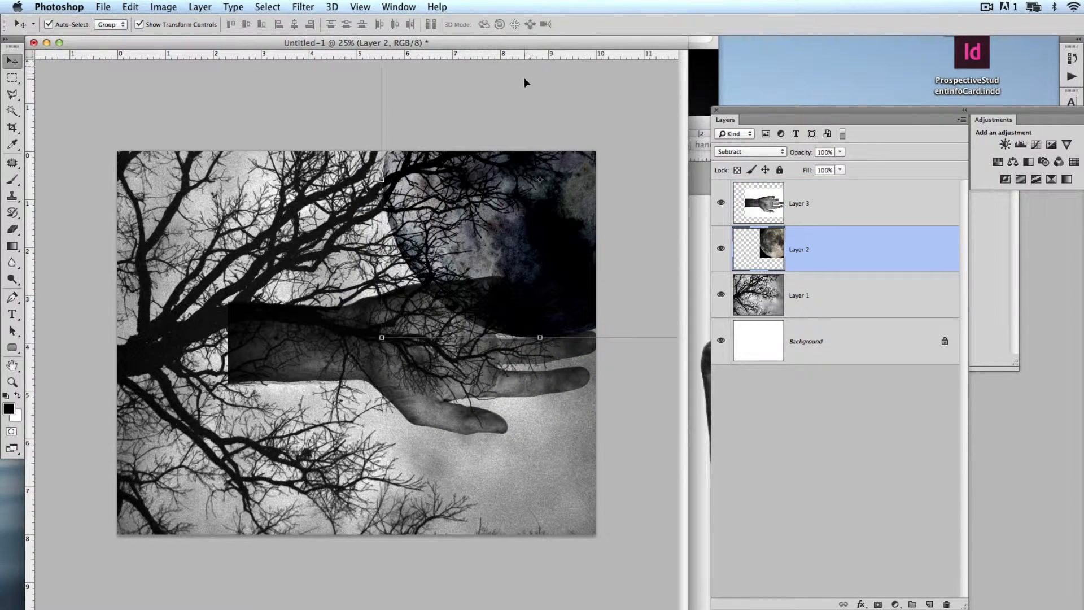
pyautogui.moveTo(572, 187); pyautogui.dragTo(453, 187)
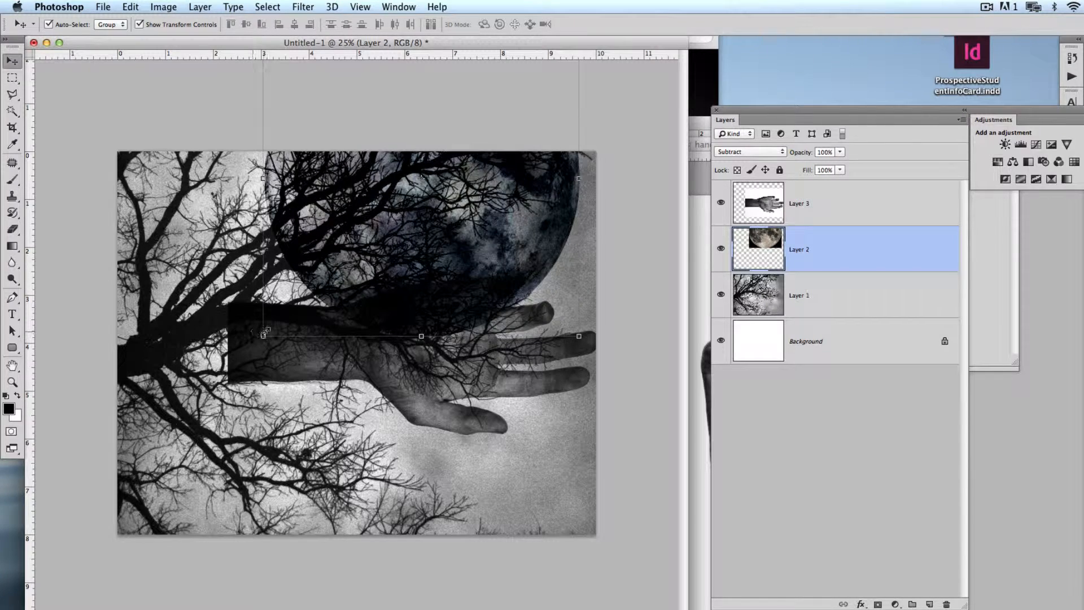
pyautogui.moveTo(264, 334); pyautogui.dragTo(404, 279)
pyautogui.moveTo(532, 186); pyautogui.dragTo(597, 278)
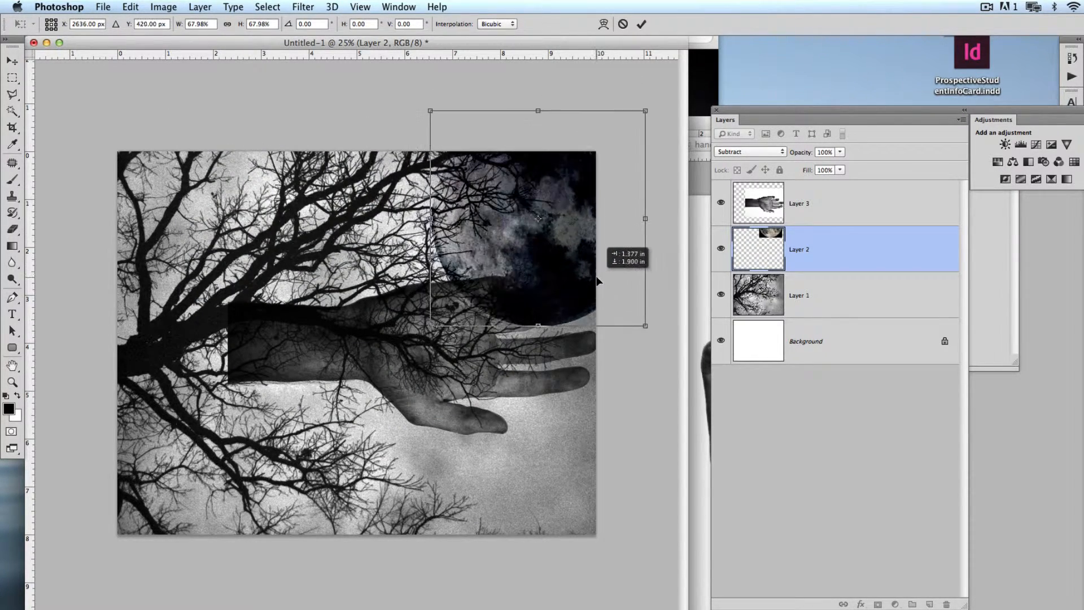
pyautogui.press('Return')
# - Move the hand down below the moon and enlarge it slightly toward the tree trunk
pyautogui.moveTo(420, 386); pyautogui.dragTo(424, 460)
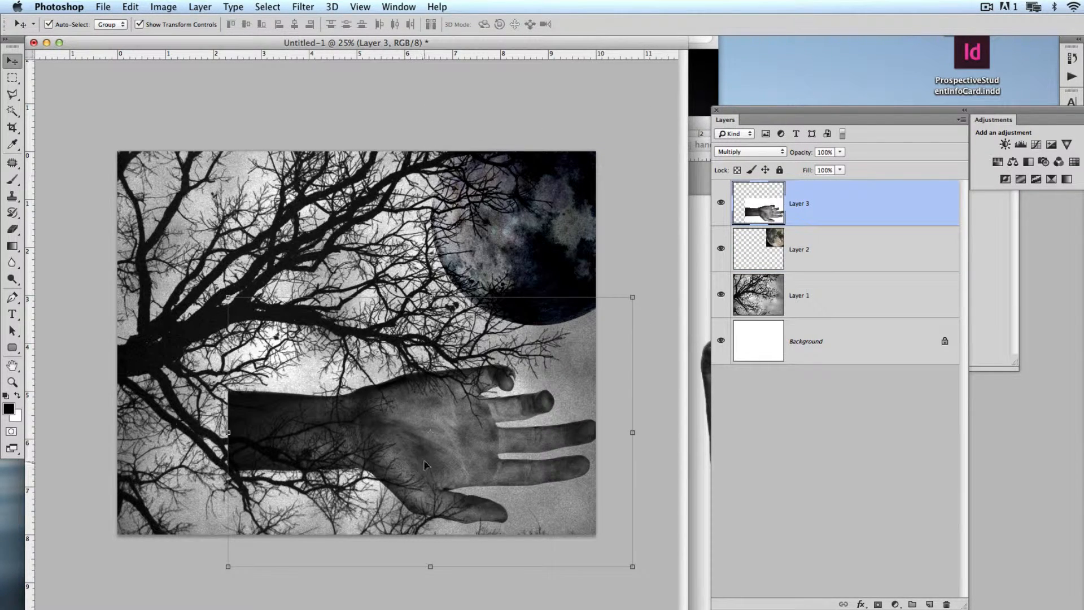
pyautogui.moveTo(228, 296); pyautogui.dragTo(182, 276)
pyautogui.press('Return')
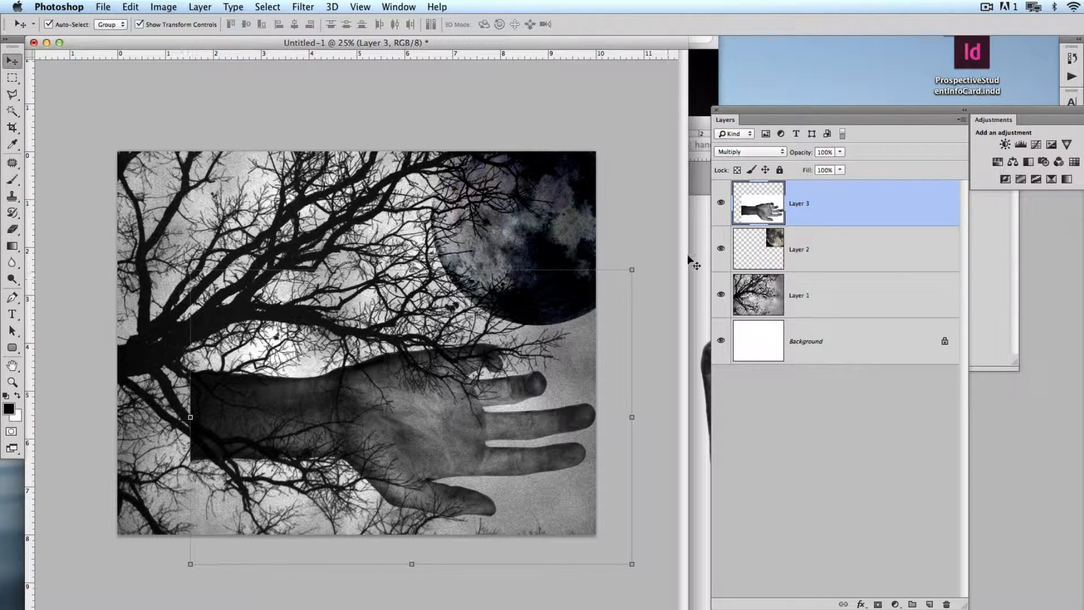
# - Add a layer mask to the hand layer and fade the wrist end into the tree with a horizontal gradient
pyautogui.moveTo(968, 602); pyautogui.dragTo(962, 390)
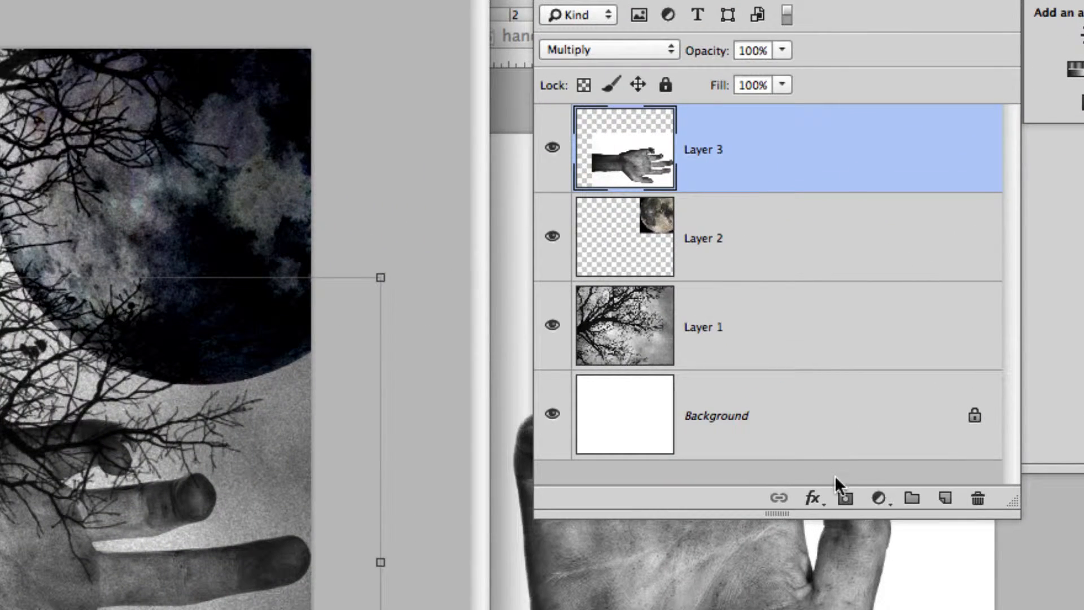
pyautogui.click(845, 498)
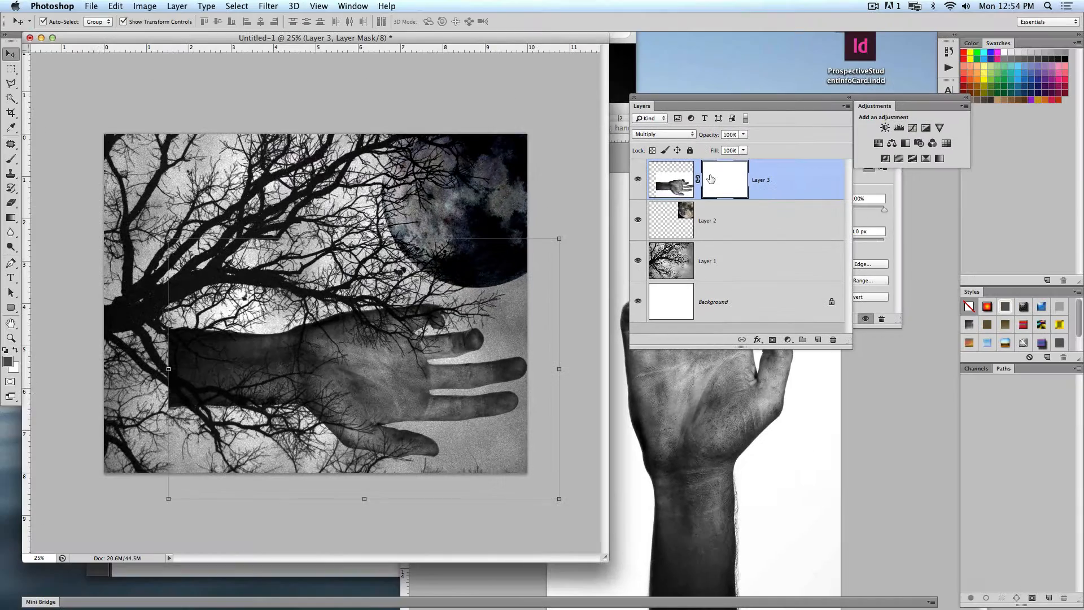
pyautogui.press('g')
pyautogui.moveTo(156, 397); pyautogui.dragTo(309, 393)
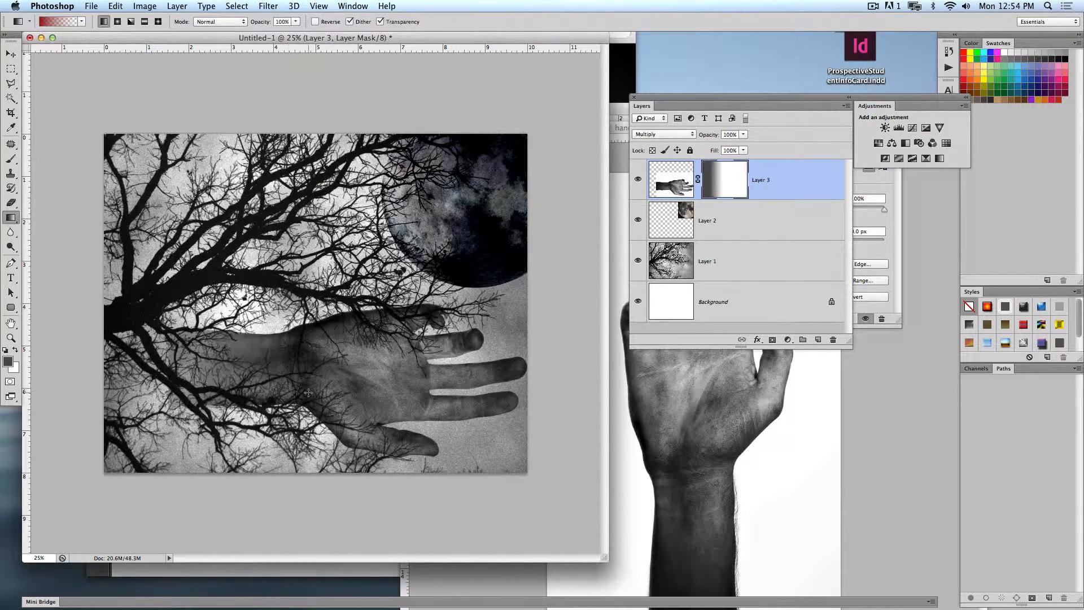
pyautogui.click(11, 53)
pyautogui.click(172, 92)
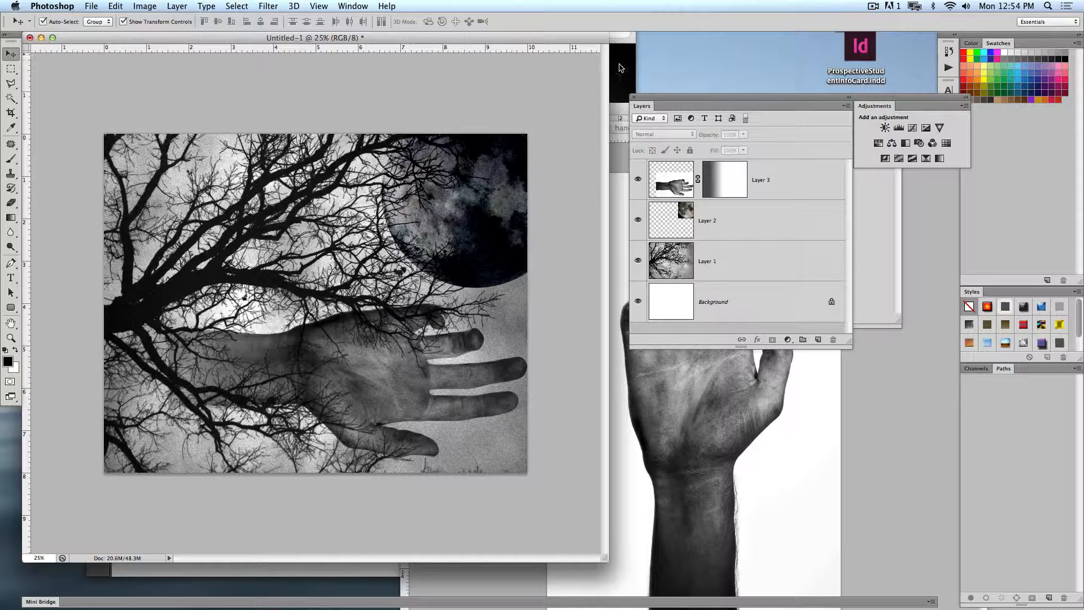
# - Switch to the Finder, open Richardonblackrock.jpg from the Glorify folder in Photoshop and float it in its own window
pyautogui.click(621, 69)
pyautogui.hscroll(3, 558, 141)
pyautogui.press('space')
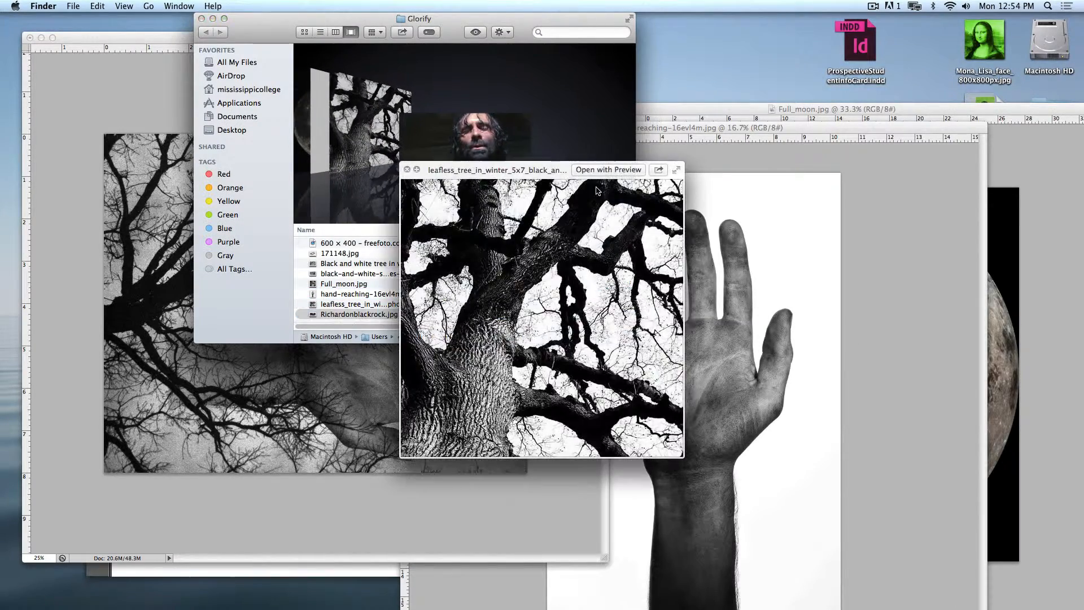
pyautogui.press('space')
pyautogui.moveTo(438, 316); pyautogui.dragTo(409, 593)
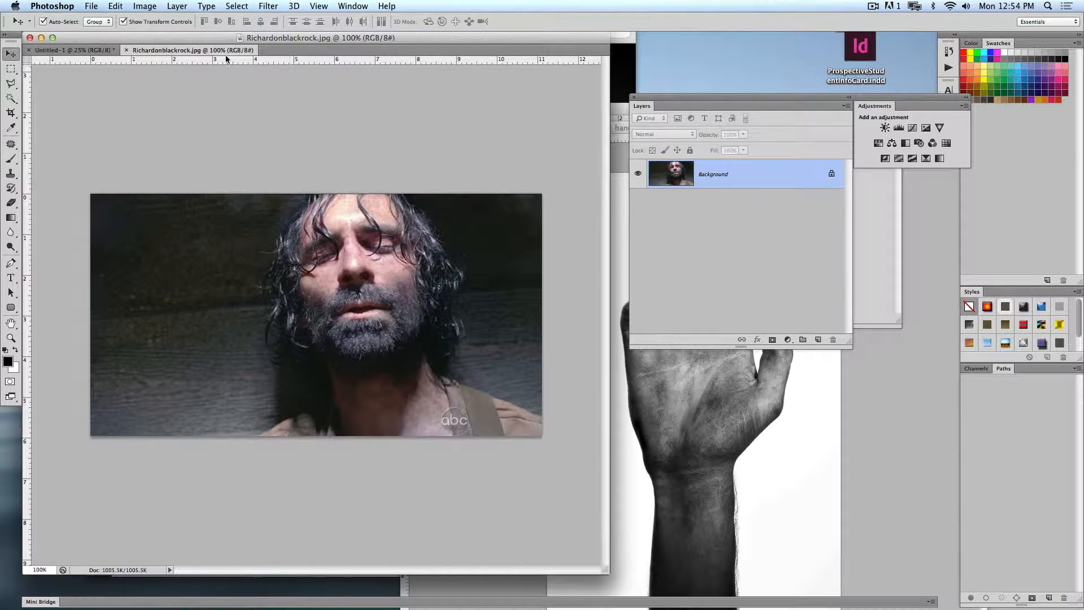
pyautogui.moveTo(183, 50); pyautogui.dragTo(430, 116)
# - Copy the face photo into the composite, enlarge it to nearly the canvas height and place the face along the left edge
pyautogui.moveTo(531, 418); pyautogui.dragTo(150, 289)
pyautogui.moveTo(208, 306); pyautogui.dragTo(463, 443)
pyautogui.moveTo(351, 292); pyautogui.dragTo(314, 309)
pyautogui.moveTo(428, 461); pyautogui.dragTo(438, 468)
pyautogui.press('Return')
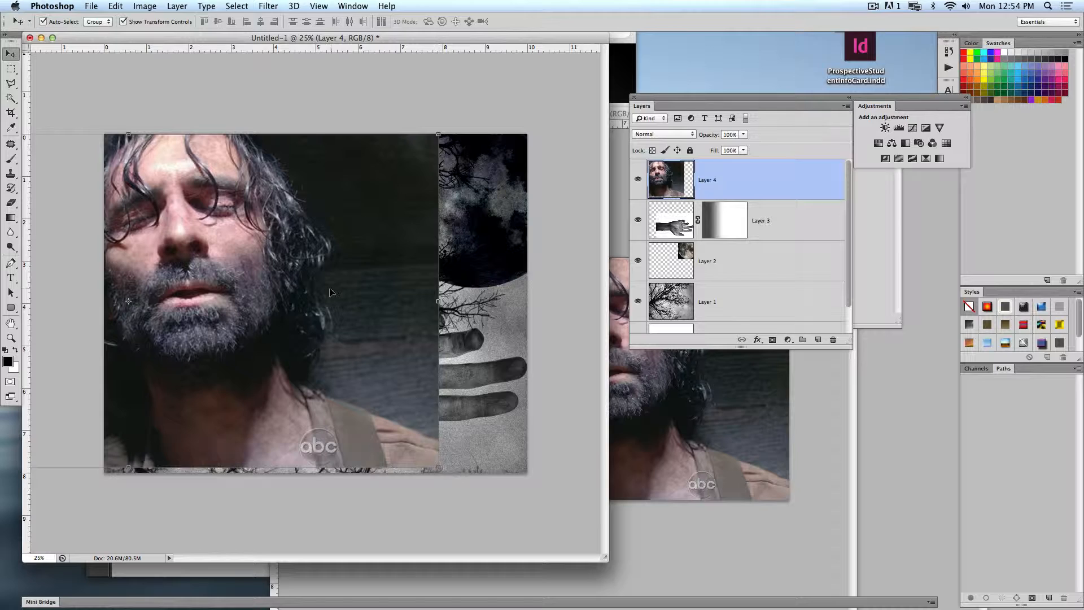
pyautogui.moveTo(331, 293)
pyautogui.mouseDown()
pyautogui.moveTo(323, 306)
pyautogui.moveTo(326, 291)
pyautogui.mouseUp()
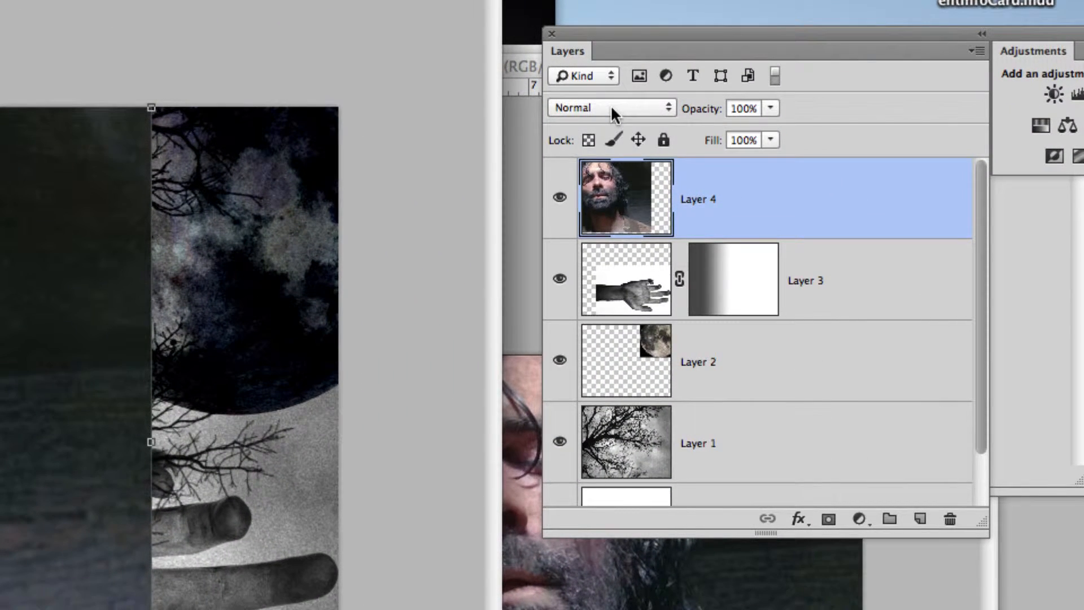
# - Try Multiply, Screen, Overlay, Soft Light and Hard Light blending on the face layer while shifting it sideways
pyautogui.click(611, 108)
pyautogui.click(608, 168)
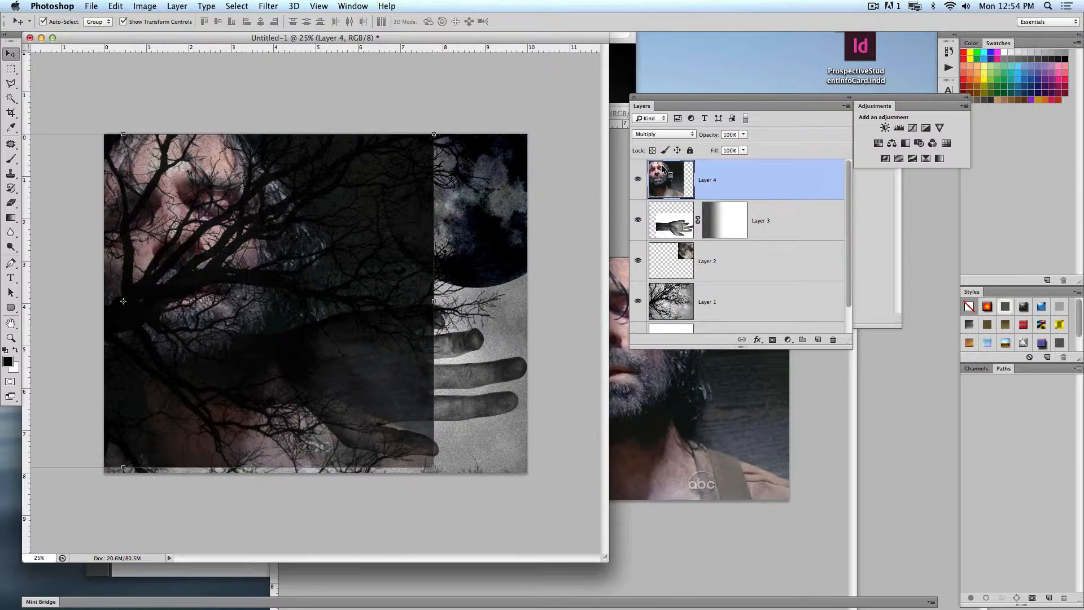
pyautogui.click(659, 137)
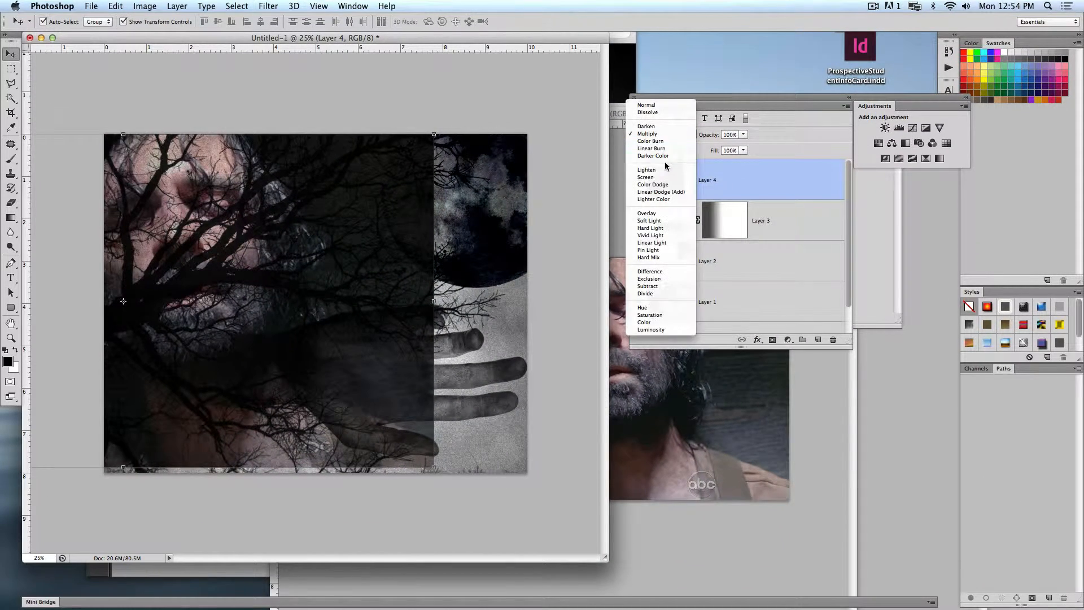
pyautogui.click(671, 178)
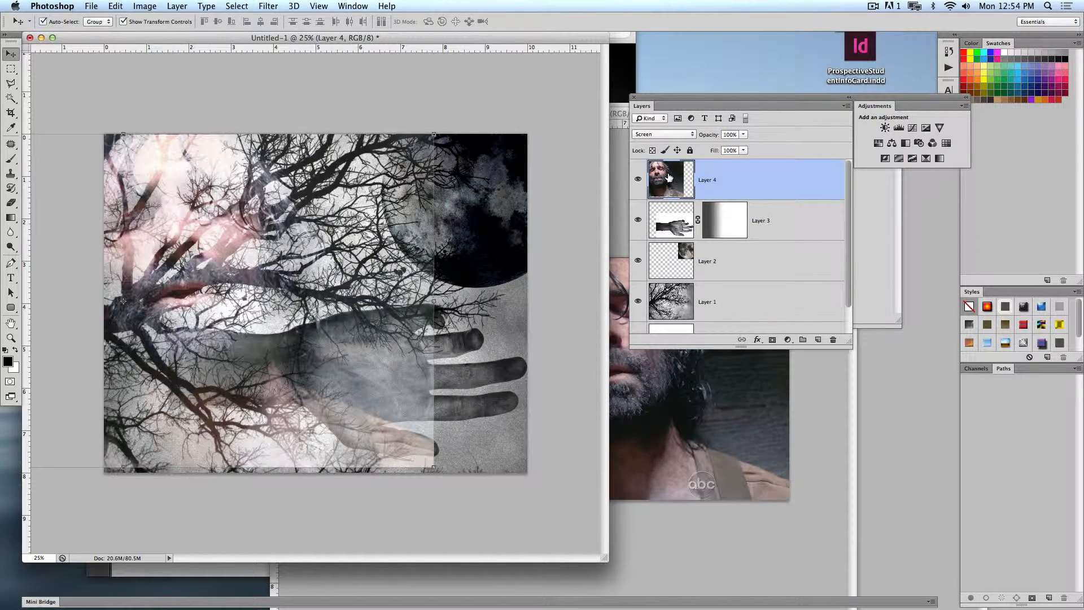
pyautogui.moveTo(398, 220); pyautogui.dragTo(379, 222)
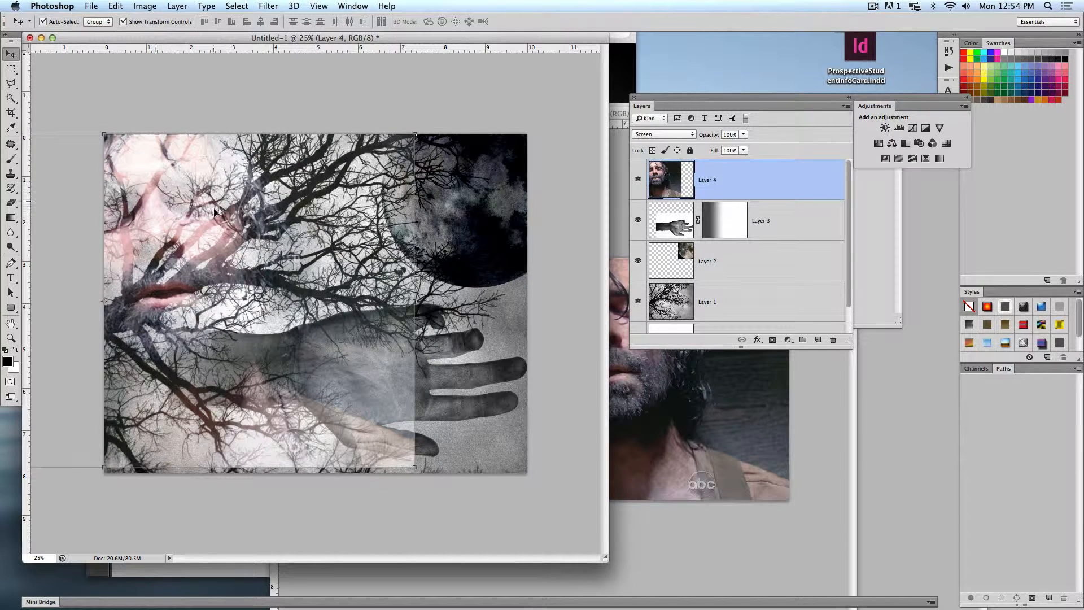
pyautogui.click(679, 135)
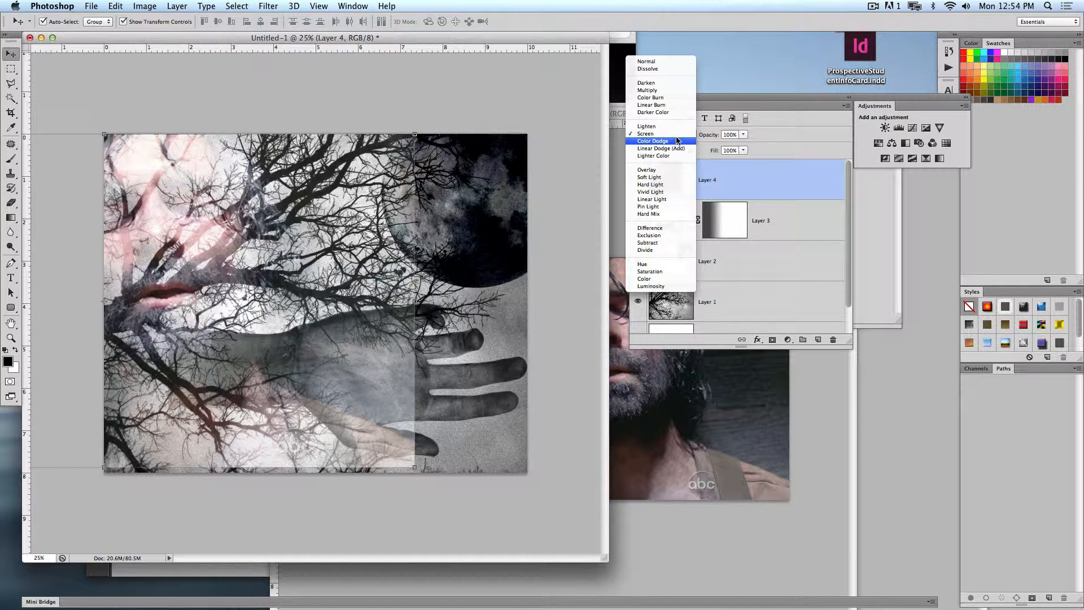
pyautogui.click(678, 172)
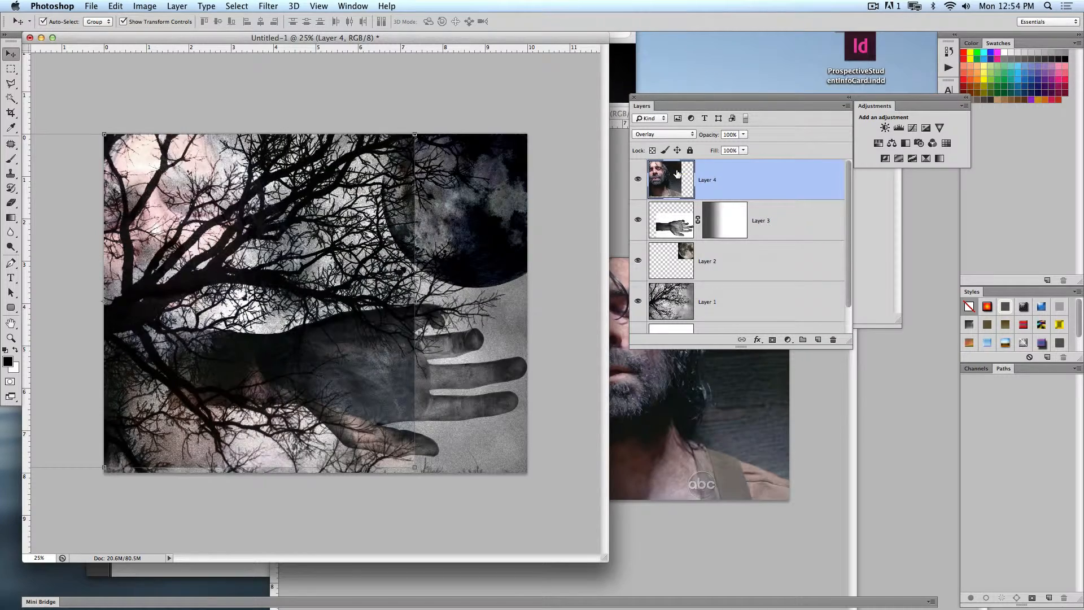
pyautogui.moveTo(186, 217); pyautogui.dragTo(216, 222)
pyautogui.click(641, 136)
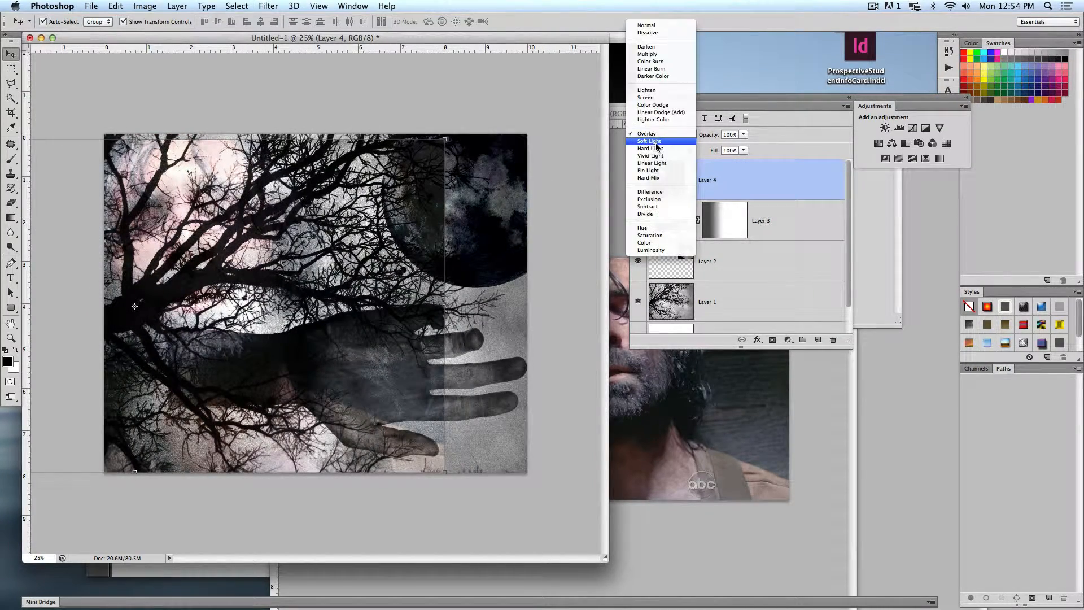
pyautogui.click(660, 144)
pyautogui.click(662, 134)
pyautogui.click(665, 142)
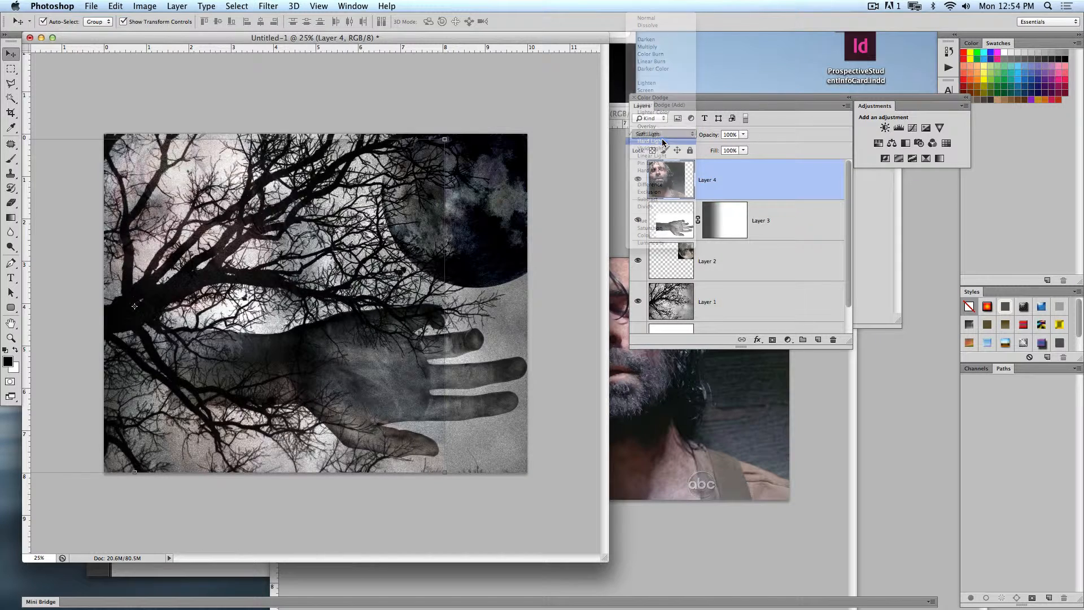
# - Set the face layer's blending mode to Difference and move the face to the canvas's upper-right corner
pyautogui.click(665, 137)
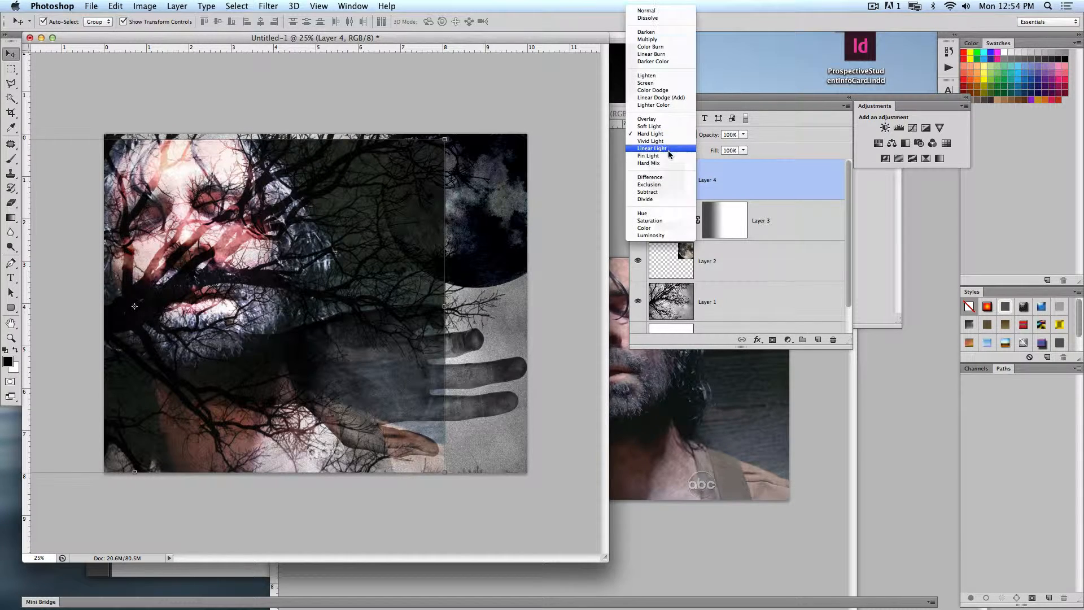
pyautogui.click(662, 176)
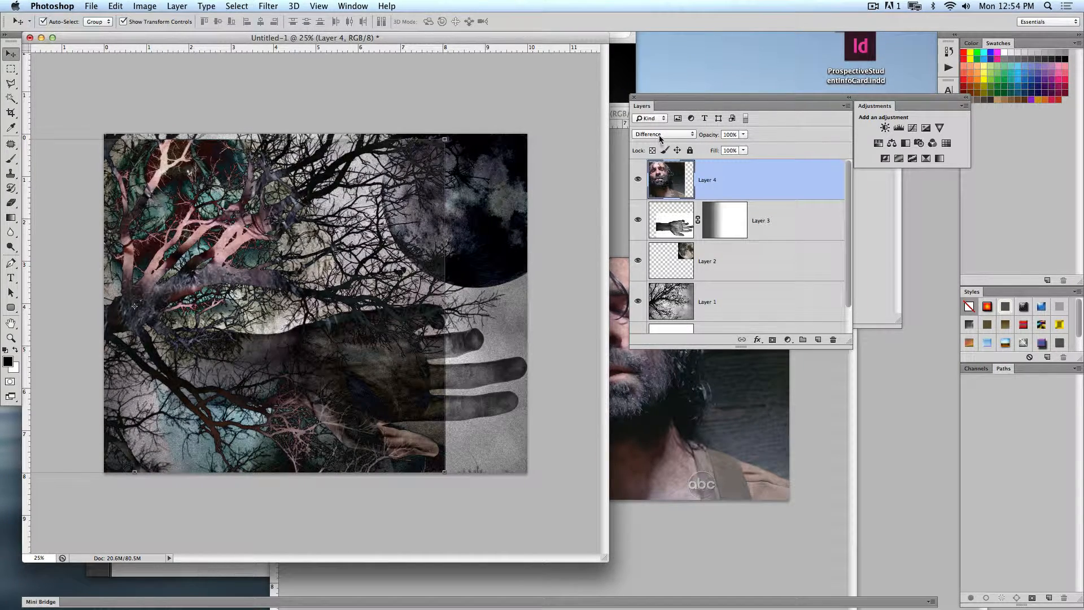
pyautogui.moveTo(300, 318); pyautogui.dragTo(536, 277)
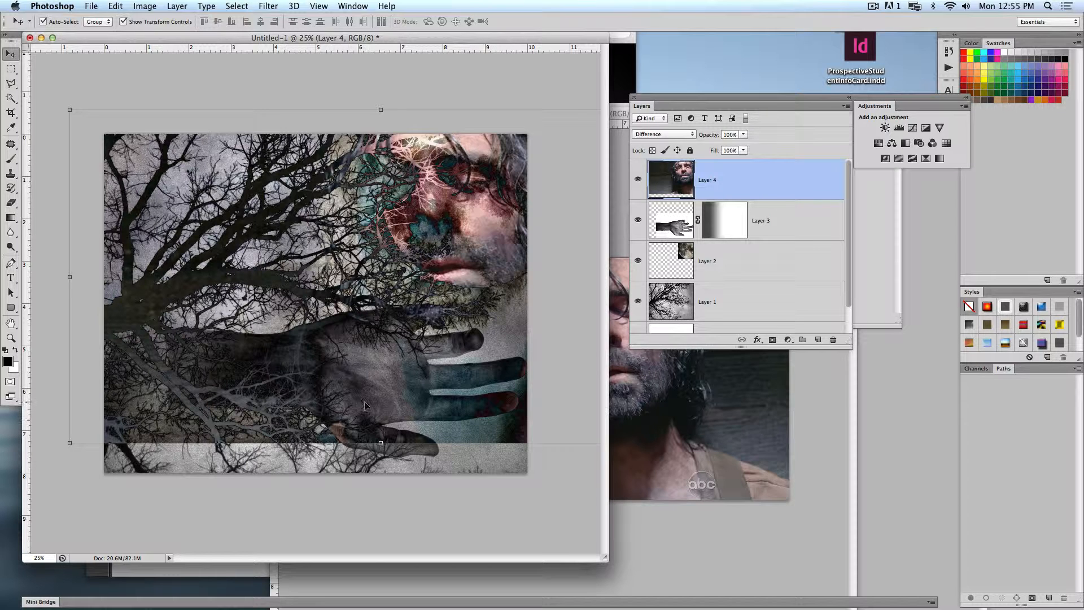
# - Add a layer mask to the face layer and prepare the Gradient tool with black as the foreground colour
pyautogui.click(773, 339)
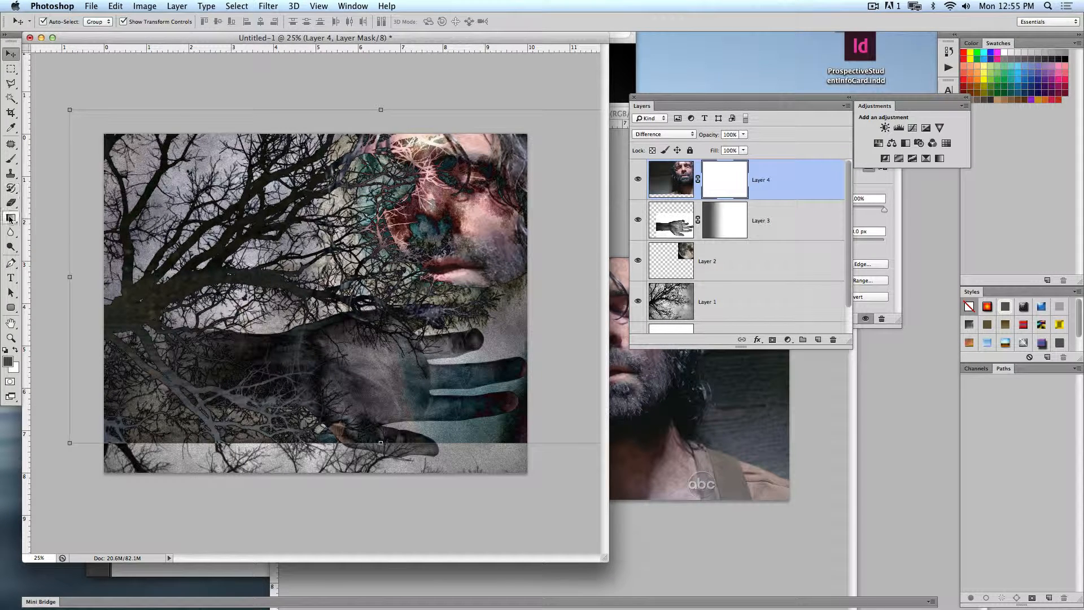
pyautogui.click(11, 217)
pyautogui.click(5, 350)
pyautogui.click(16, 351)
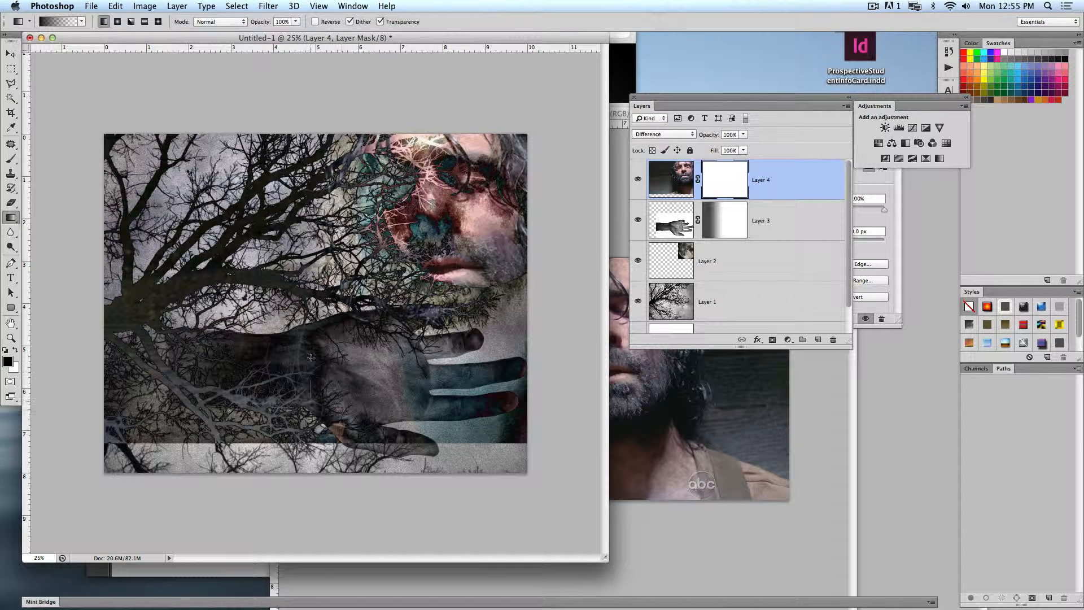
# - Try two short upward gradients on the face layer's mask and undo each one
pyautogui.moveTo(311, 358); pyautogui.dragTo(311, 327)
pyautogui.press('super+z')
pyautogui.moveTo(280, 405); pyautogui.dragTo(293, 352)
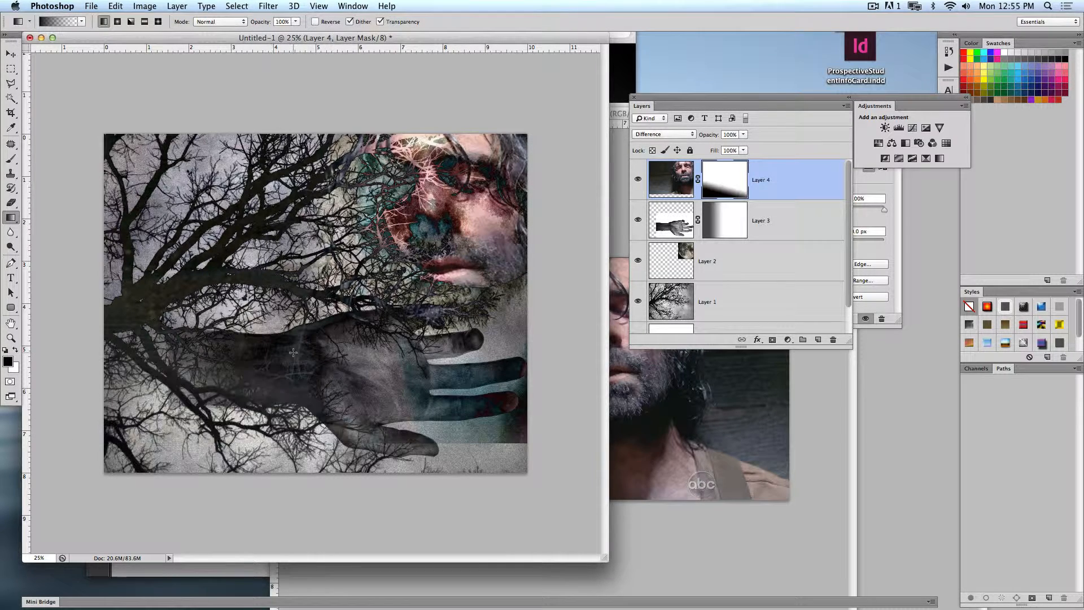
pyautogui.press('super+z')
# - Fade the lower part of the face layer with a long upward gradient on its mask, and select the hand layer
pyautogui.moveTo(404, 458); pyautogui.dragTo(395, 310)
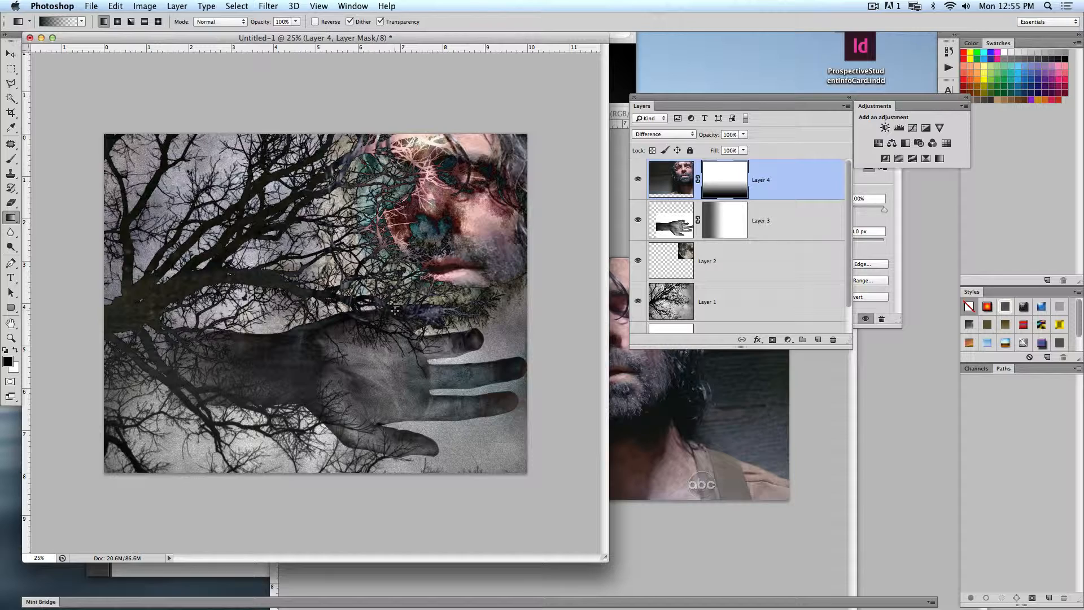
pyautogui.press('v')
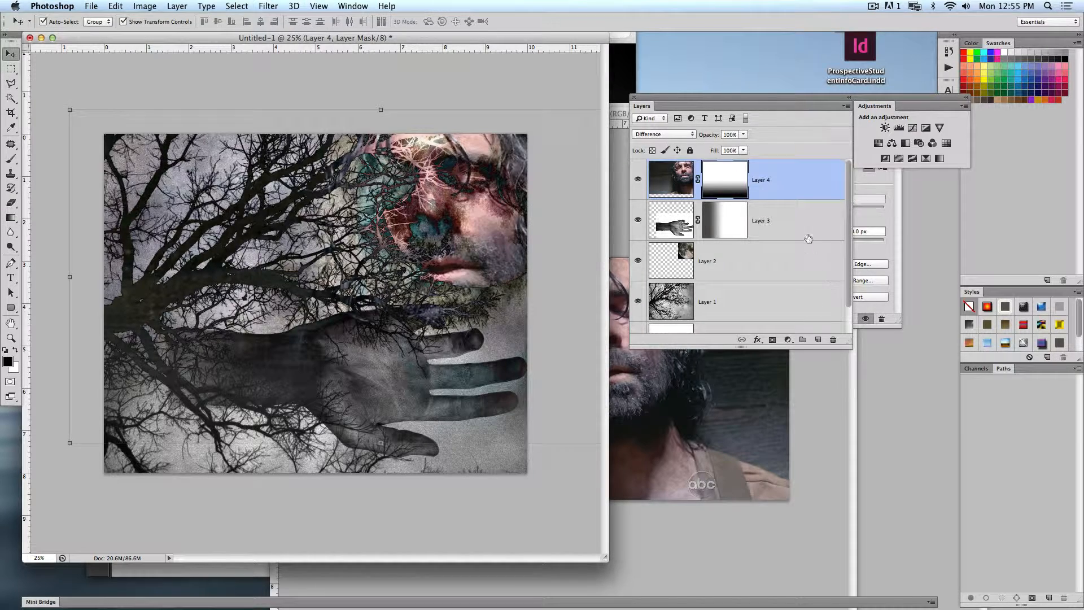
pyautogui.click(805, 234)
pyautogui.moveTo(559, 240); pyautogui.dragTo(186, 469)
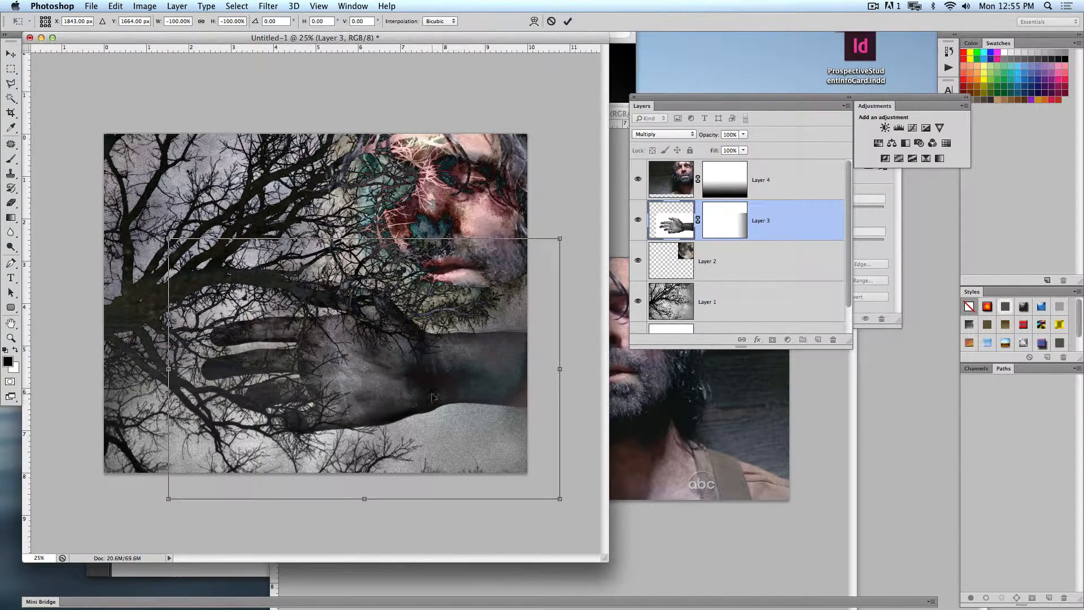
pyautogui.moveTo(438, 402); pyautogui.dragTo(367, 424)
pyautogui.press('Escape')
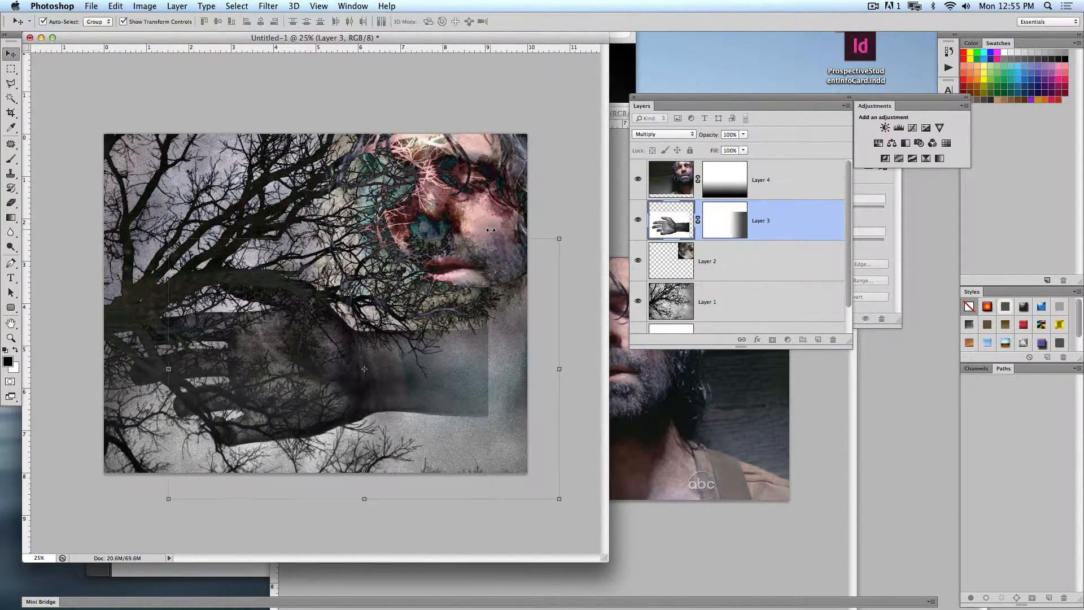
# - Flip the hand horizontally and vertically at -100% width and height, placing it to reach in from the canvas's lower-right edge
pyautogui.moveTo(566, 230); pyautogui.dragTo(225, 452)
pyautogui.moveTo(423, 401); pyautogui.dragTo(402, 423)
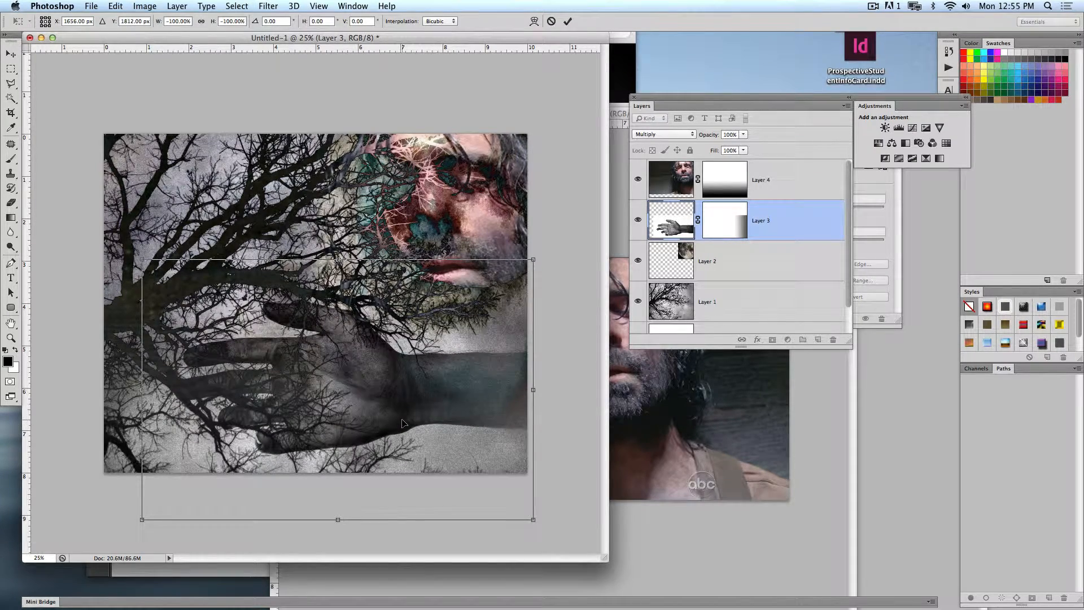
pyautogui.press('Return')
pyautogui.click(452, 115)
# - Open the crown of thorns image from the Glorify folder in the Finder and copy it into the composite over the face
pyautogui.press('super+Tab')
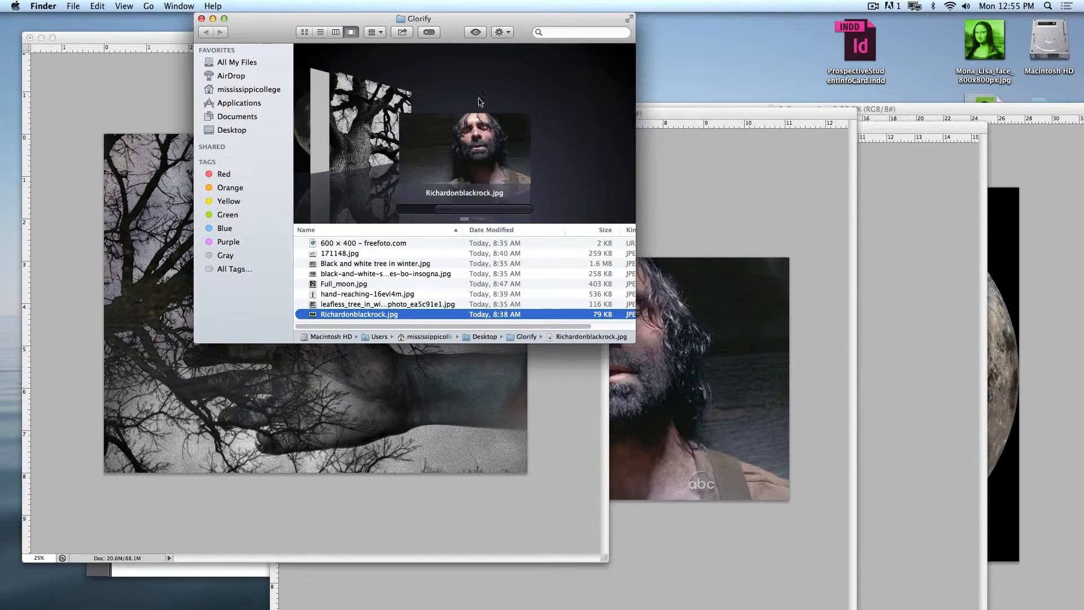
pyautogui.hscroll(-3, 353, 125)
pyautogui.hscroll(-4, 353, 125)
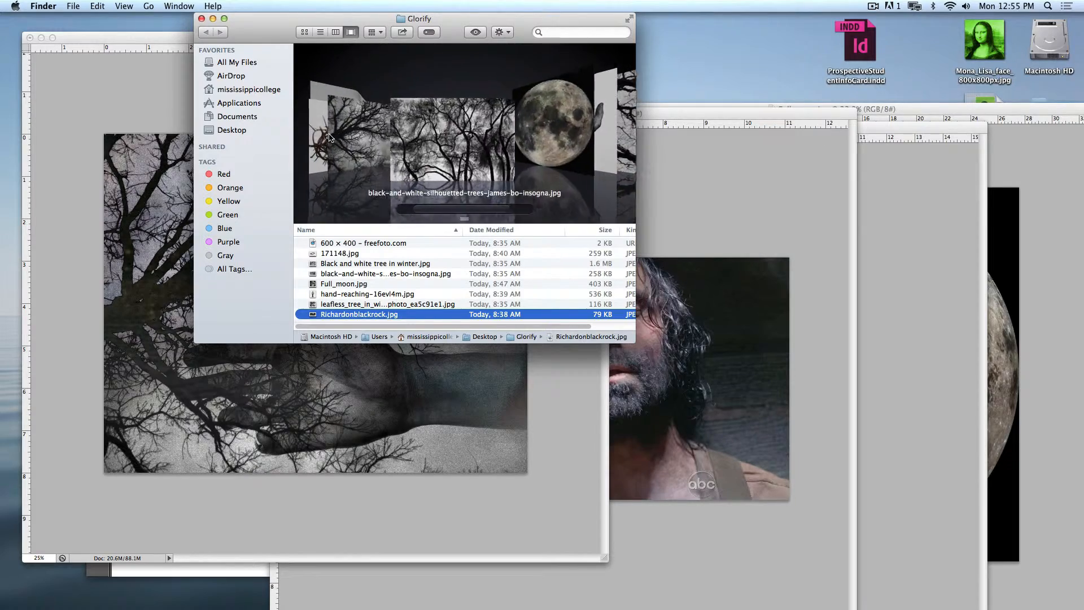
pyautogui.moveTo(438, 152); pyautogui.dragTo(389, 590)
pyautogui.moveTo(166, 51); pyautogui.dragTo(493, 163)
pyautogui.moveTo(540, 300); pyautogui.dragTo(331, 227)
# - Set the crown of thorns layer to Multiply, enlarge it to about 251% and place it across the hand
pyautogui.click(663, 134)
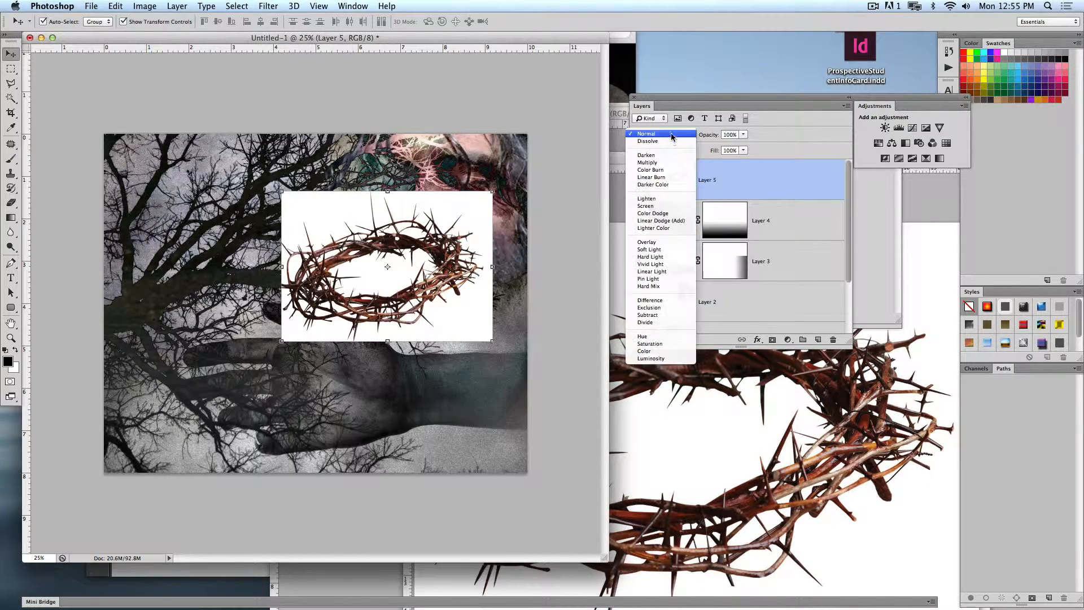
pyautogui.click(672, 163)
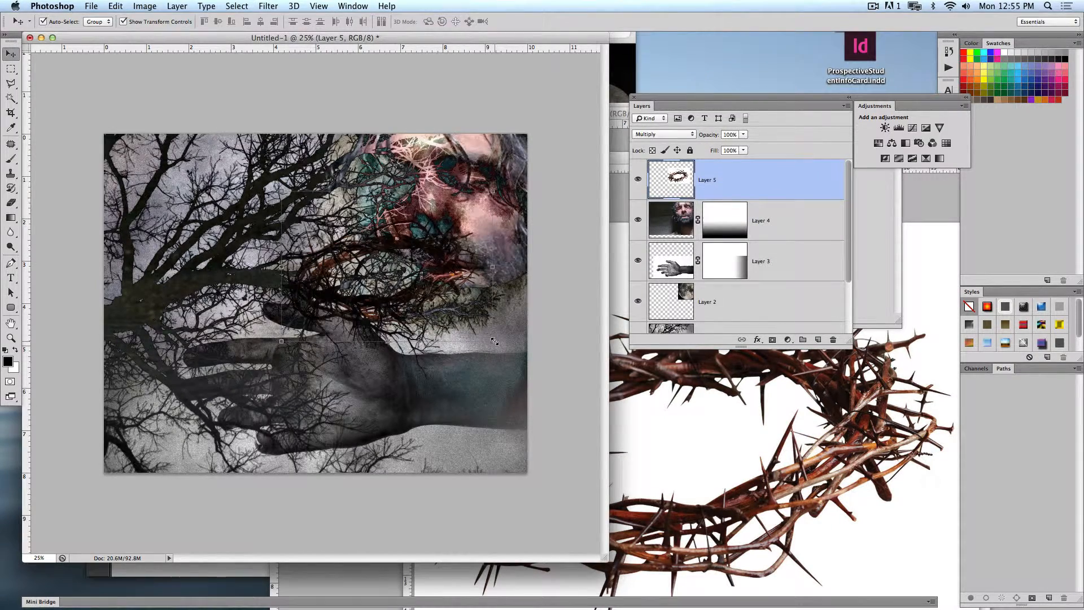
pyautogui.moveTo(495, 341); pyautogui.dragTo(525, 363)
pyautogui.moveTo(432, 303); pyautogui.dragTo(530, 485)
pyautogui.moveTo(315, 346); pyautogui.dragTo(57, 163)
pyautogui.moveTo(263, 302); pyautogui.dragTo(367, 398)
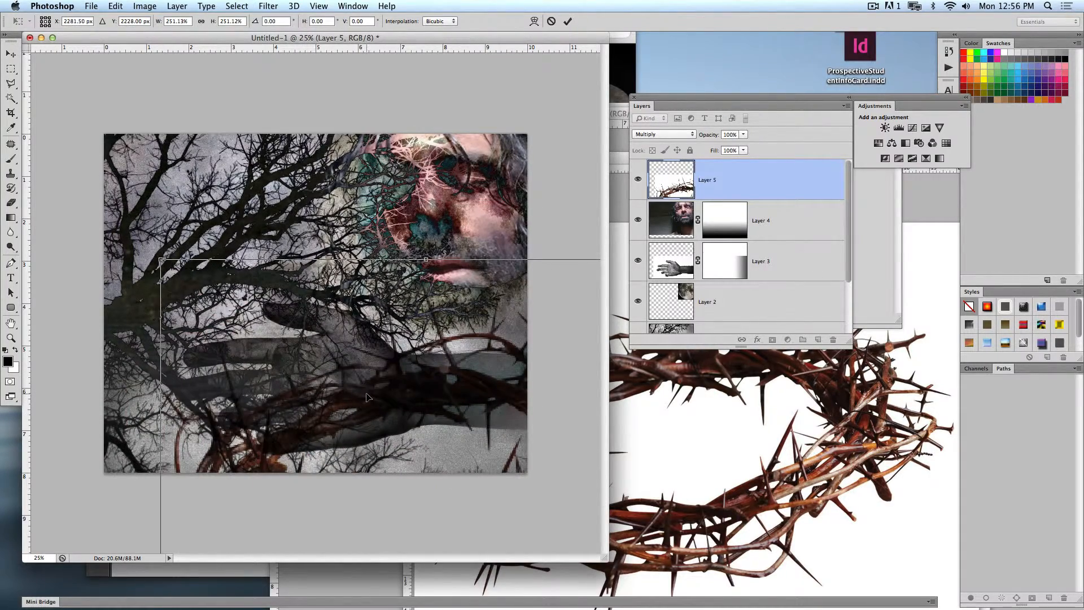
pyautogui.press('Return')
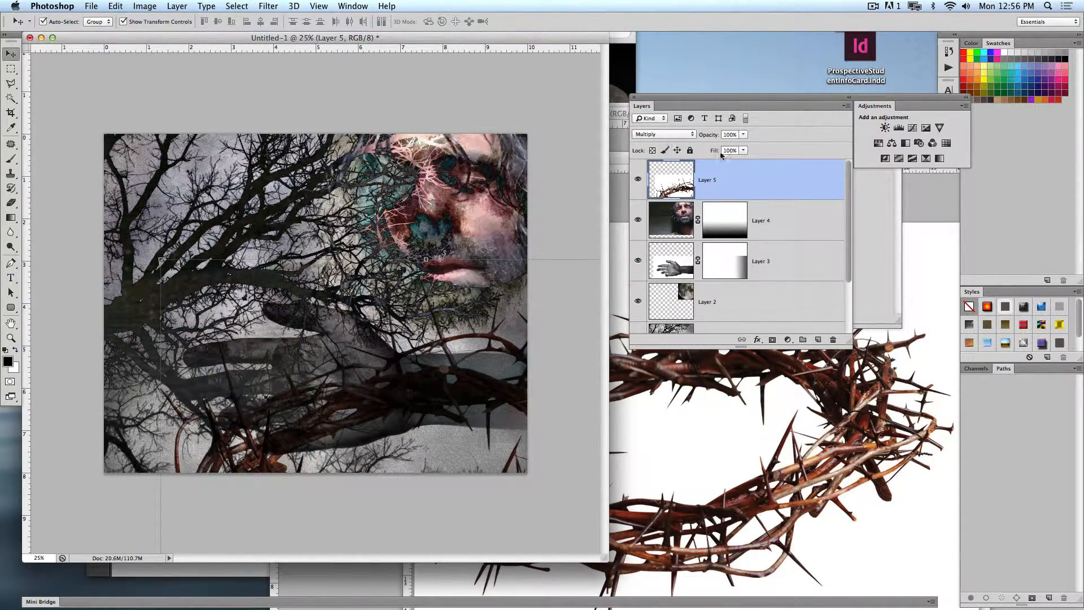
# - Try the Screen and Hue blending modes on the crown of thorns layer and settle on Difference
pyautogui.click(683, 135)
pyautogui.click(645, 177)
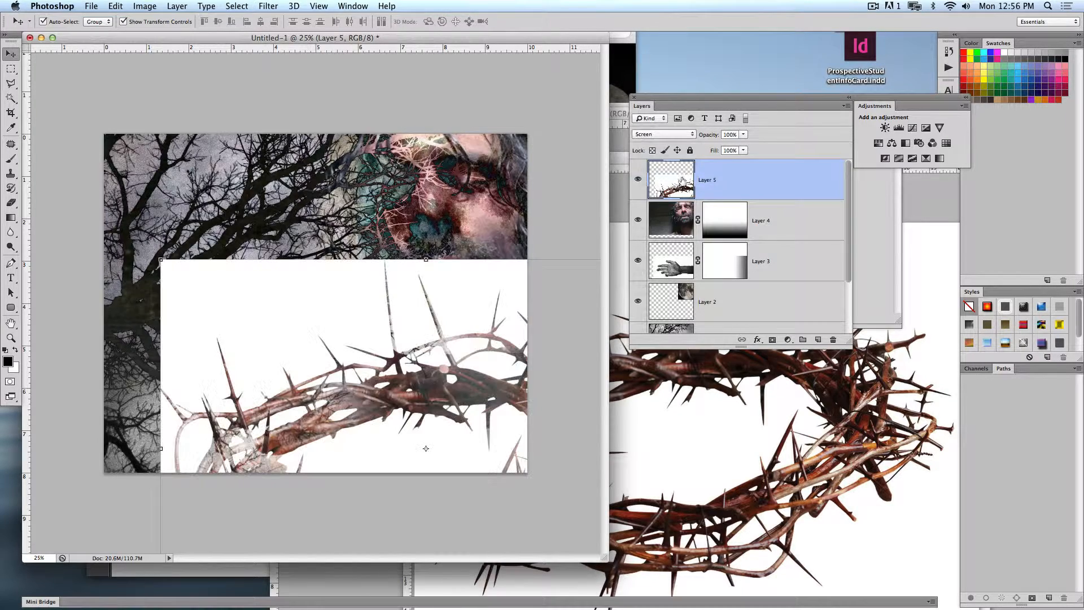
pyautogui.click(662, 135)
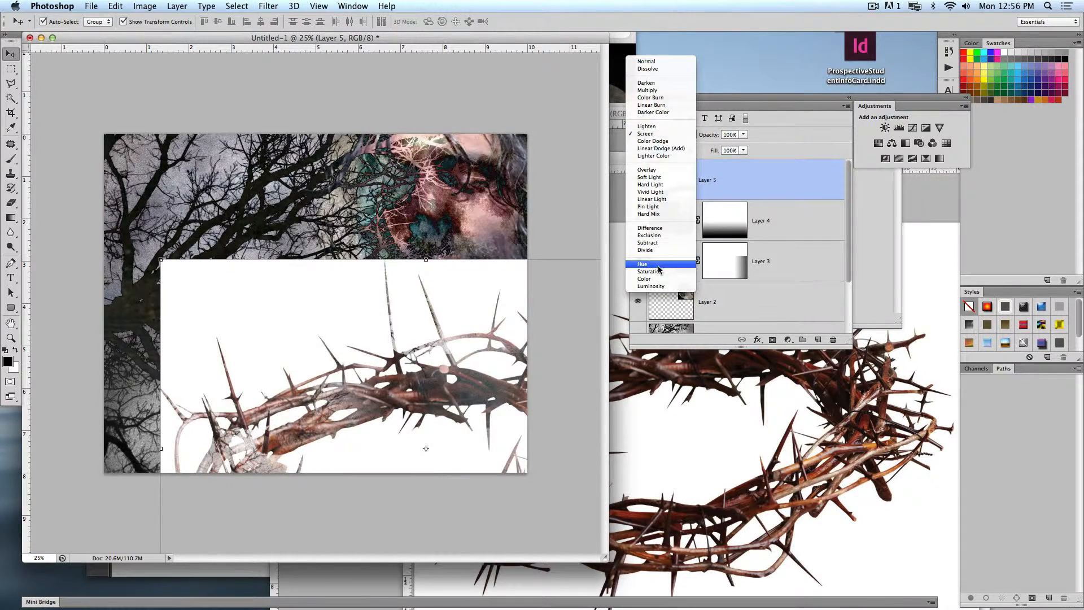
pyautogui.click(658, 265)
pyautogui.click(672, 135)
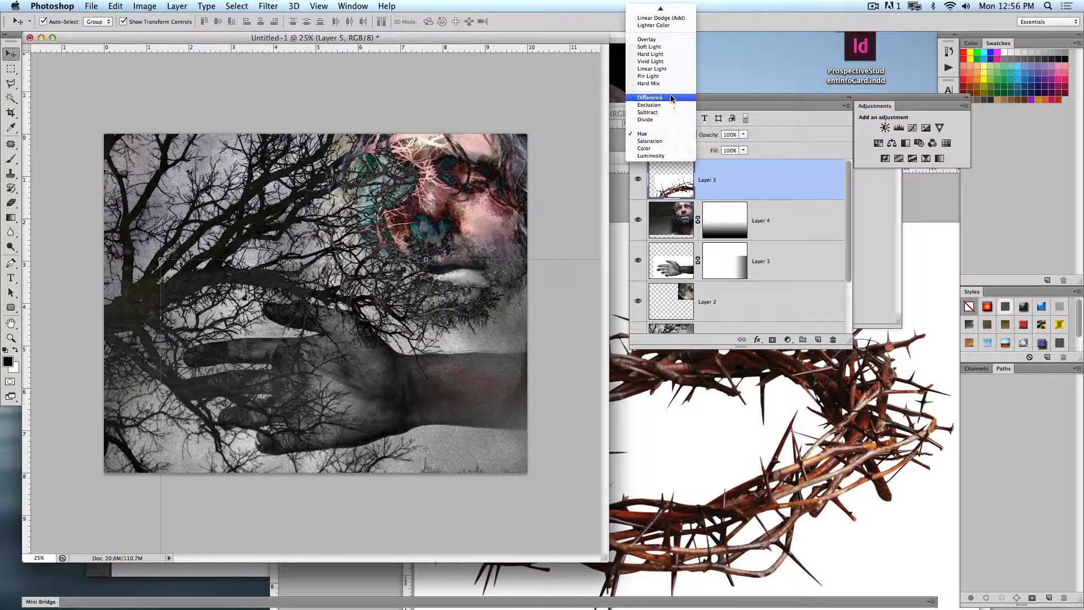
pyautogui.click(658, 97)
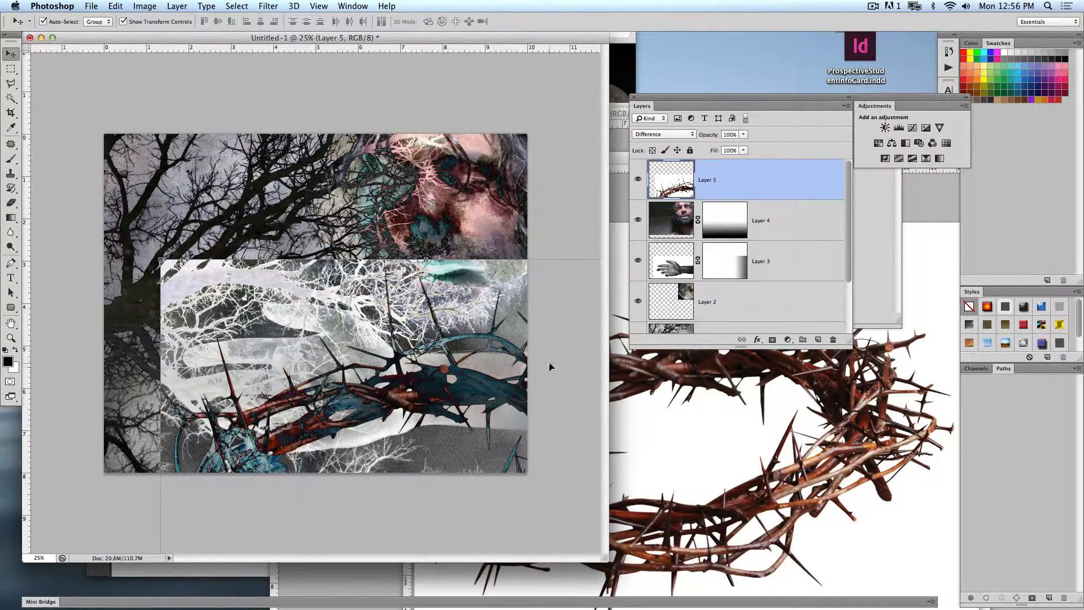
# - Shrink the crown of thorns to about 38%, place it over the wrist in the canvas's lower-right corner, and hide its layer
pyautogui.moveTo(499, 392); pyautogui.dragTo(386, 283)
pyautogui.moveTo(580, 148); pyautogui.dragTo(387, 286)
pyautogui.moveTo(376, 364); pyautogui.dragTo(500, 446)
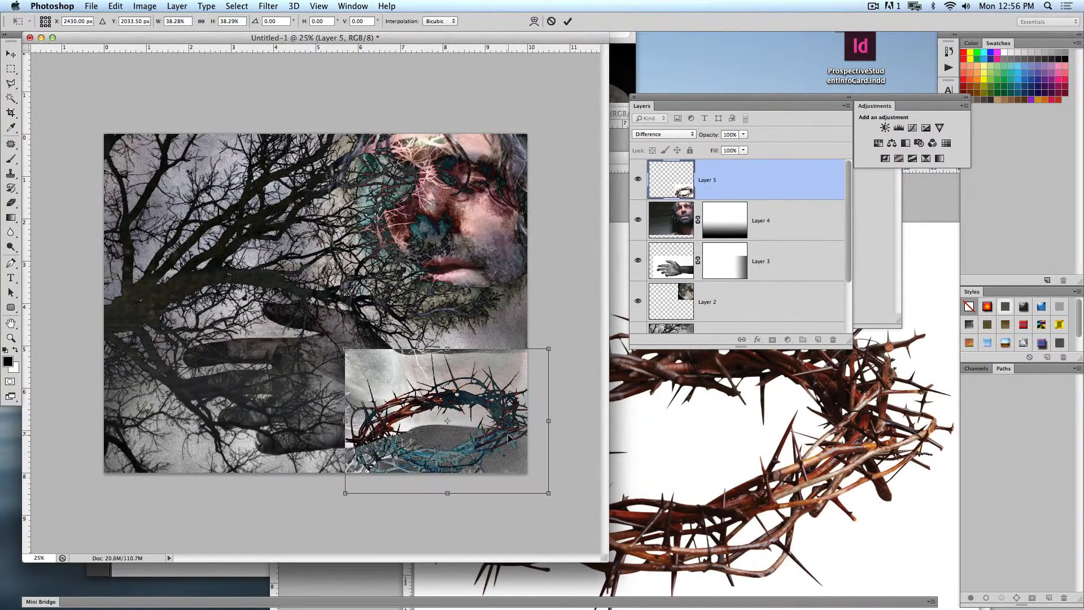
pyautogui.press('Return')
pyautogui.click(637, 178)
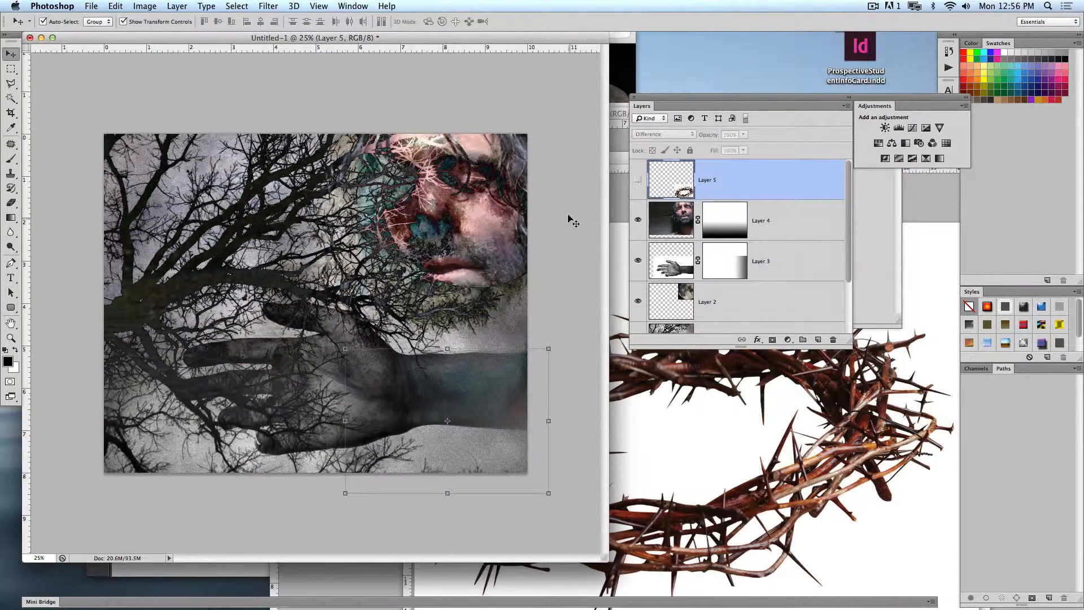
pyautogui.click(565, 133)
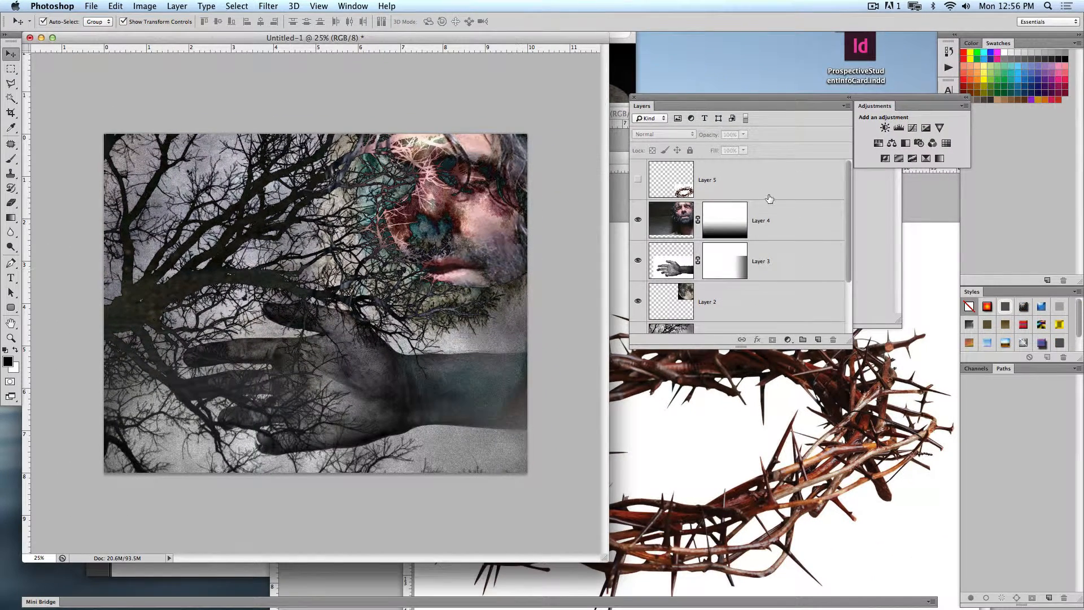
# - Add a Gradient Map adjustment layer above the hidden crown of thorns layer
pyautogui.click(771, 195)
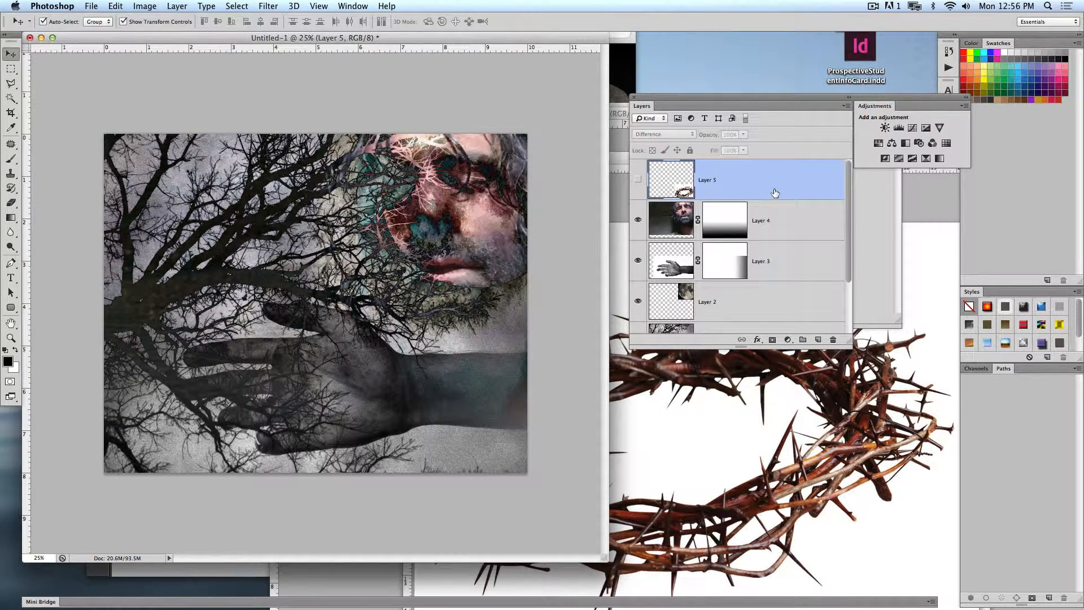
pyautogui.moveTo(695, 111); pyautogui.dragTo(663, 95)
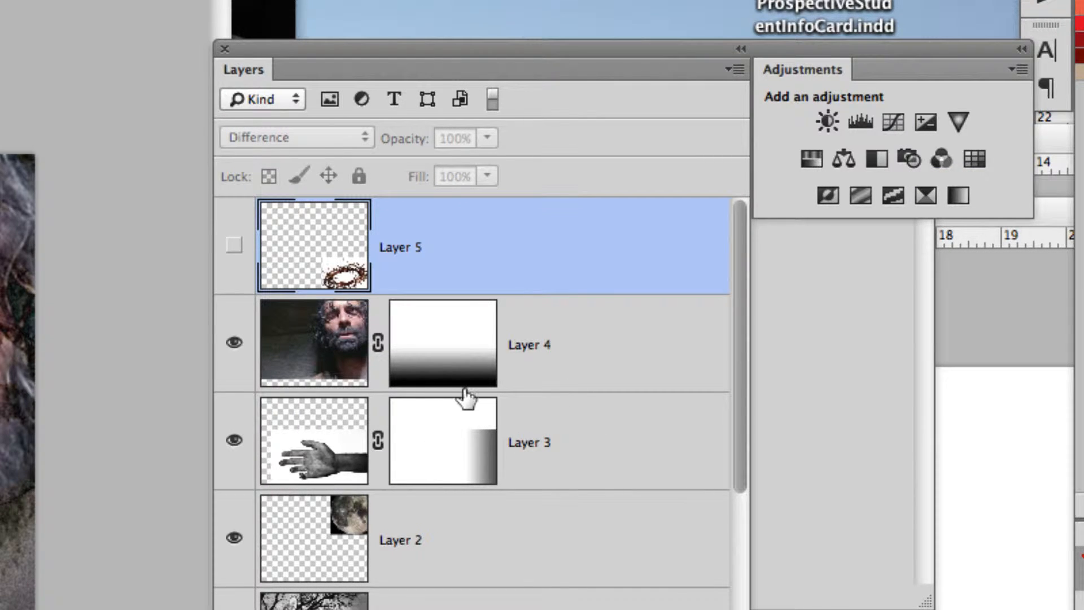
pyautogui.click(326, 438)
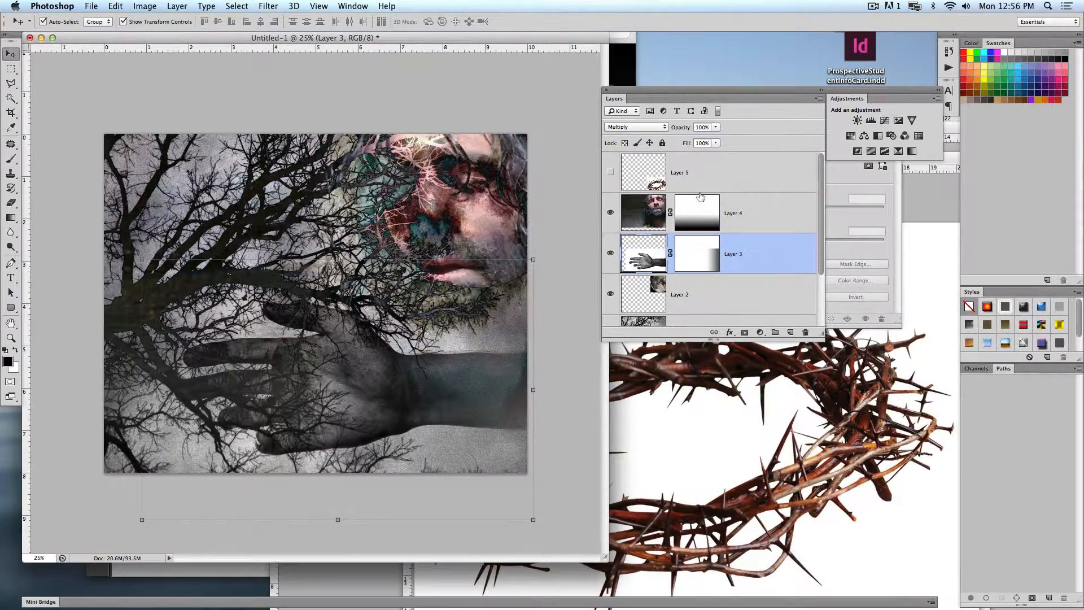
pyautogui.click(733, 172)
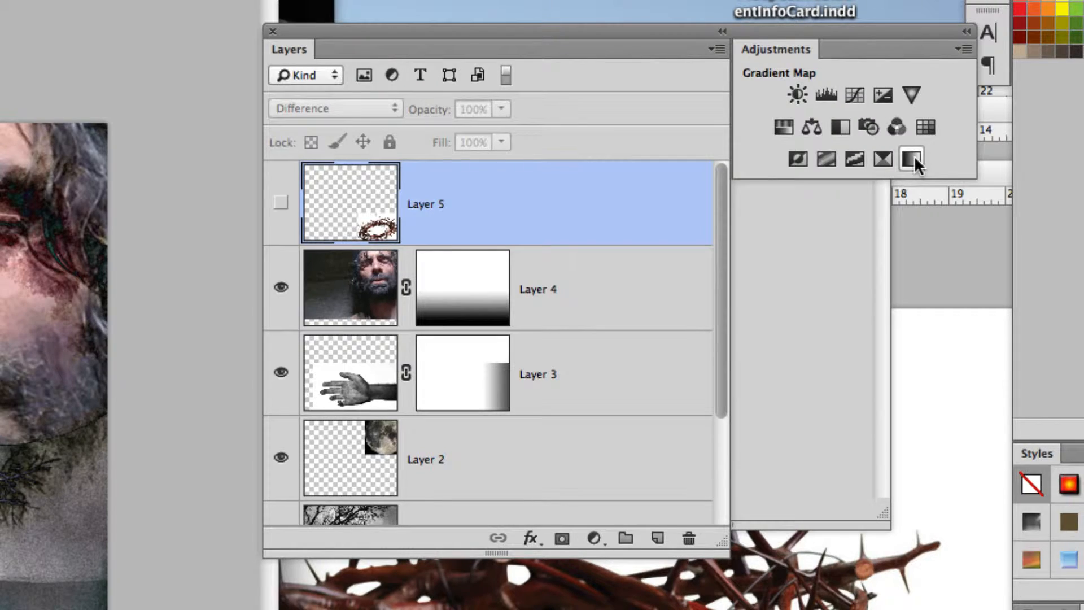
pyautogui.click(914, 155)
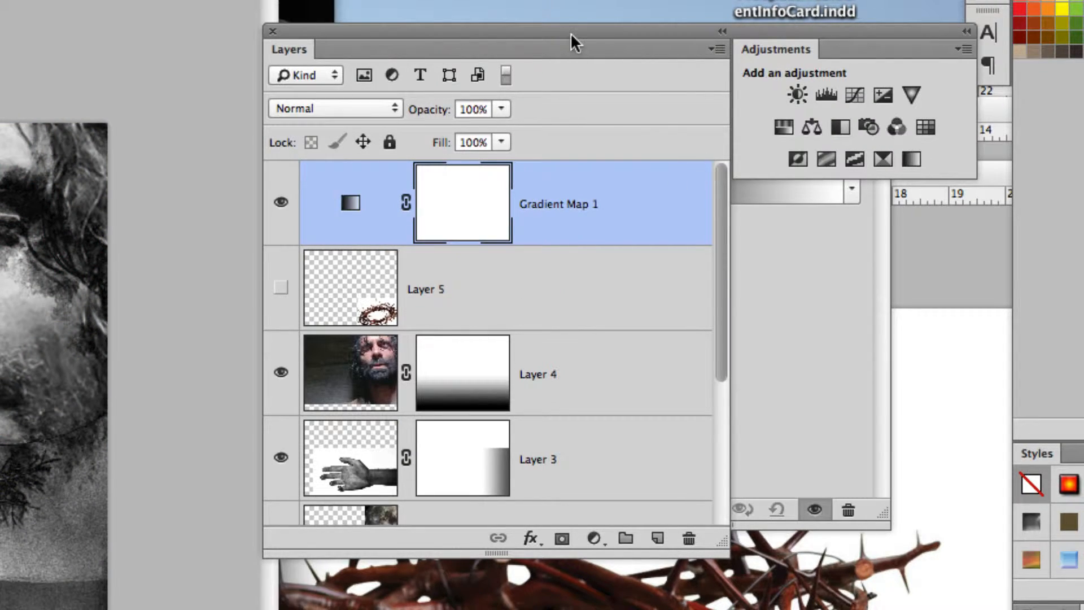
pyautogui.moveTo(570, 32); pyautogui.dragTo(482, 8)
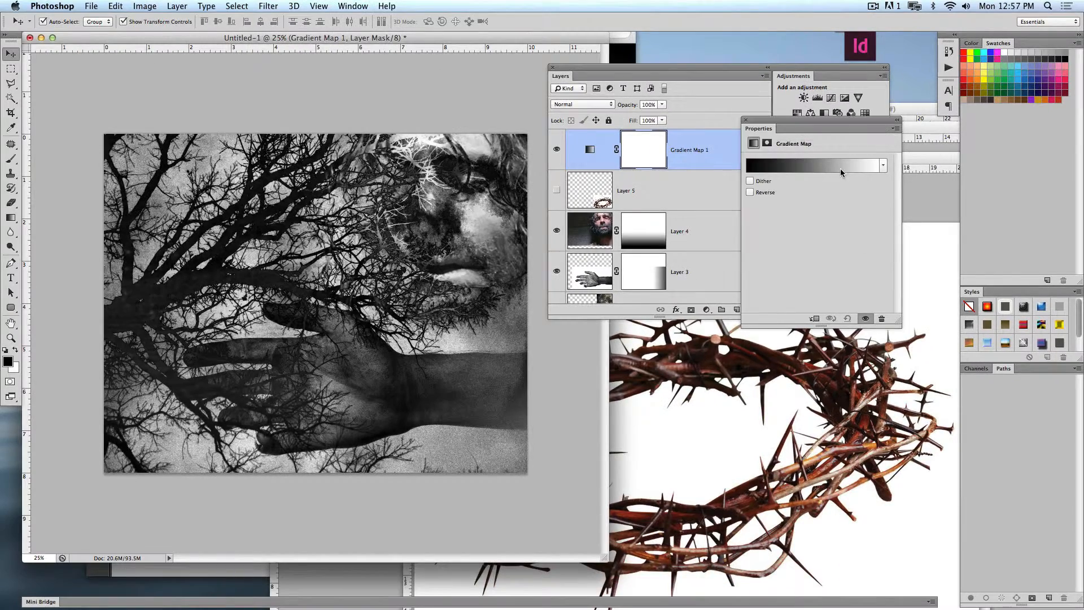
pyautogui.moveTo(812, 121); pyautogui.dragTo(628, 332)
# - Edit the gradient map's gradient, compare the Violet-Orange and Blue, Yellow, Blue presets, and choose Blue, Red, Yellow
pyautogui.click(581, 379)
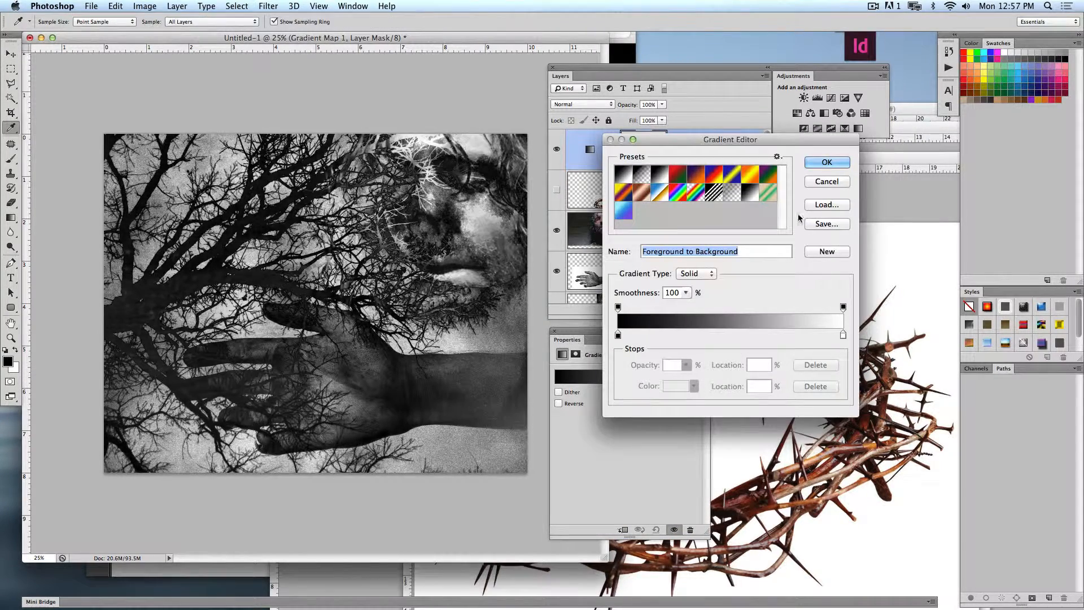
pyautogui.click(696, 175)
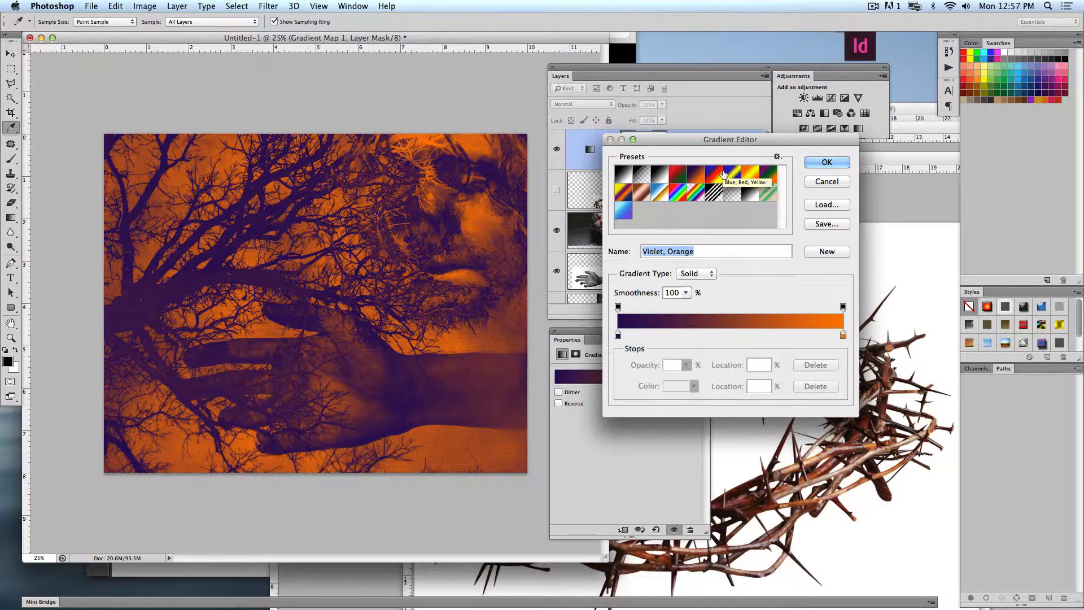
pyautogui.click(718, 174)
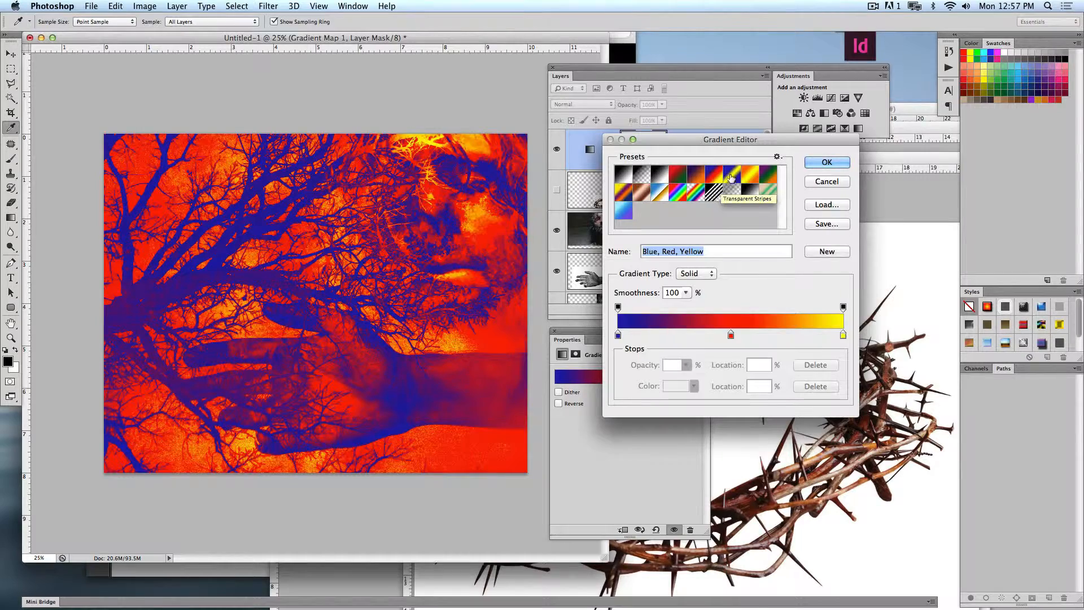
pyautogui.click(737, 175)
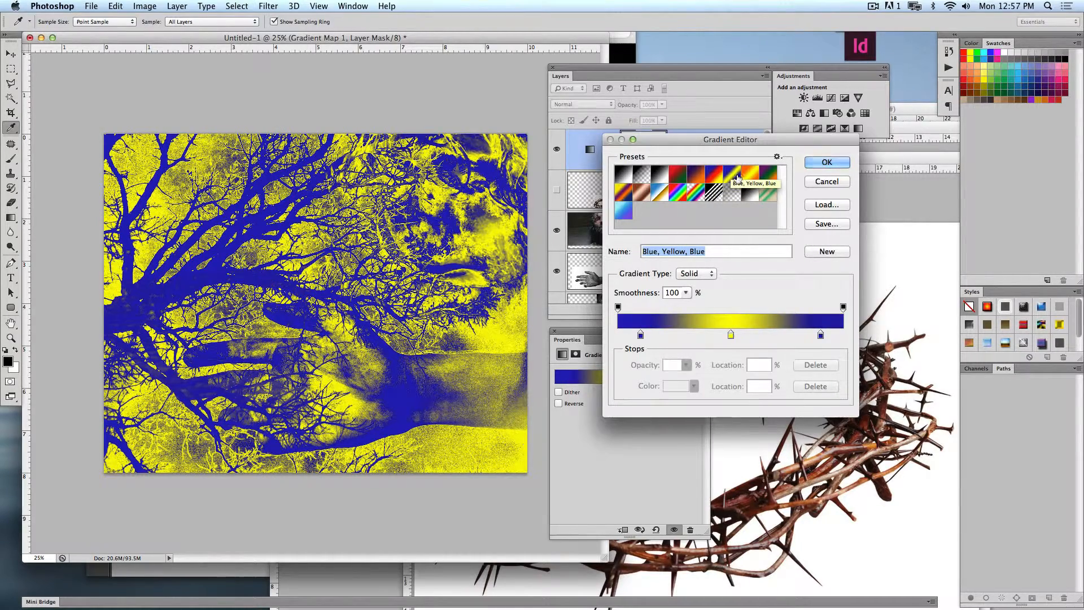
pyautogui.click(750, 174)
pyautogui.click(733, 175)
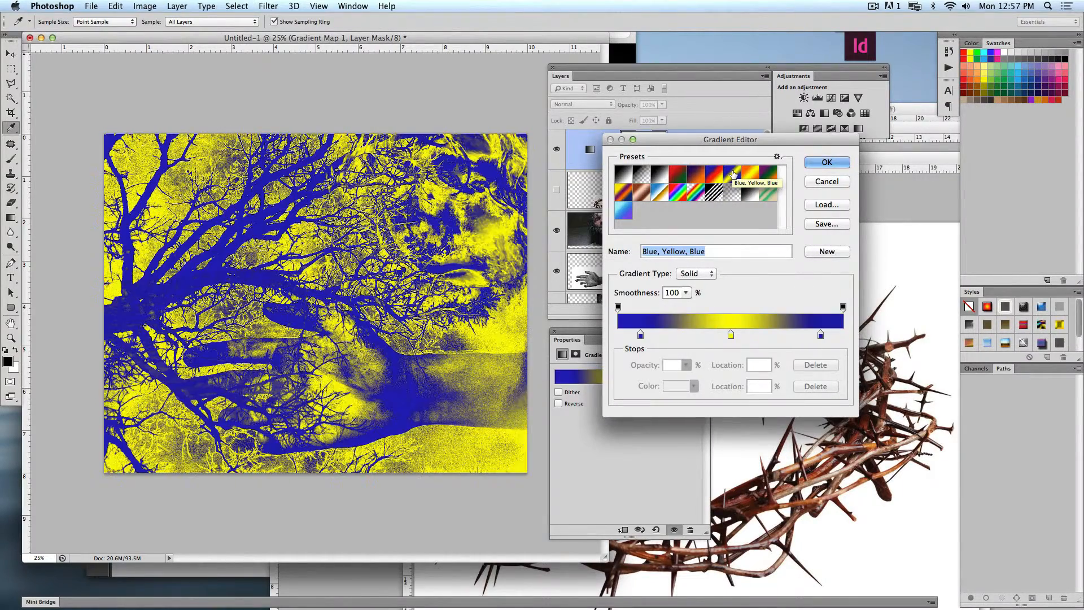
pyautogui.click(700, 174)
pyautogui.click(711, 176)
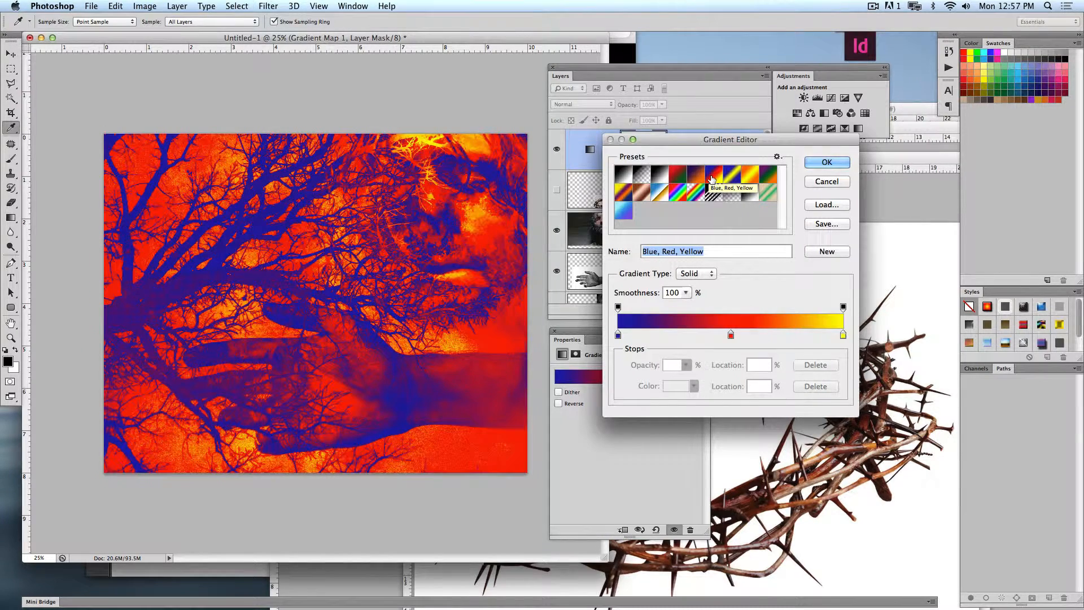
# - Change the gradient's yellow end stop to white (ffffff) and move the red middle stop to location 49%
pyautogui.doubleClick(841, 338)
pyautogui.moveTo(637, 163); pyautogui.dragTo(636, 197)
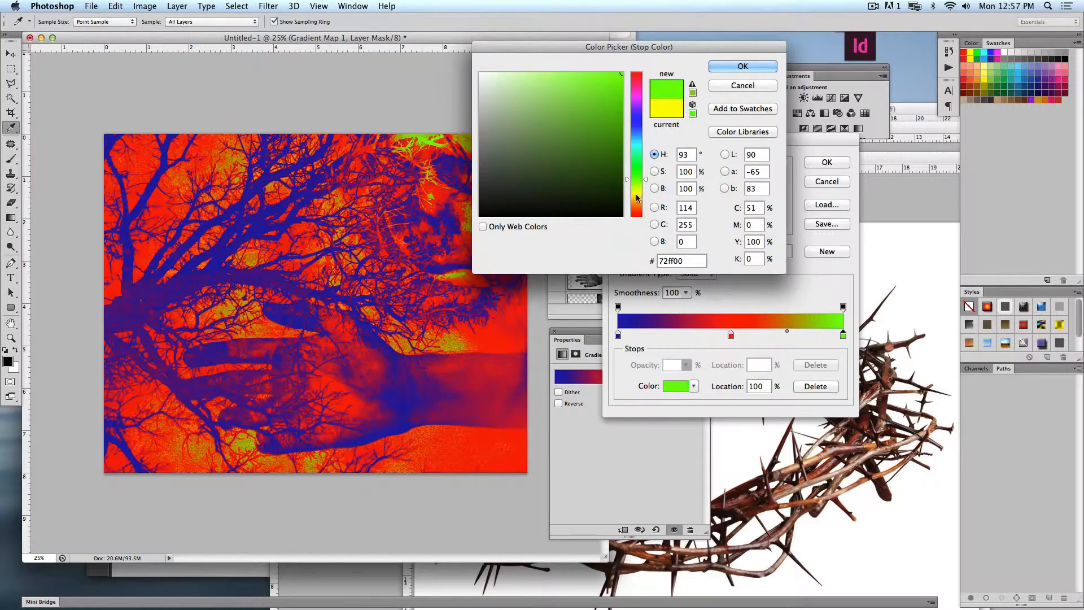
pyautogui.click(480, 74)
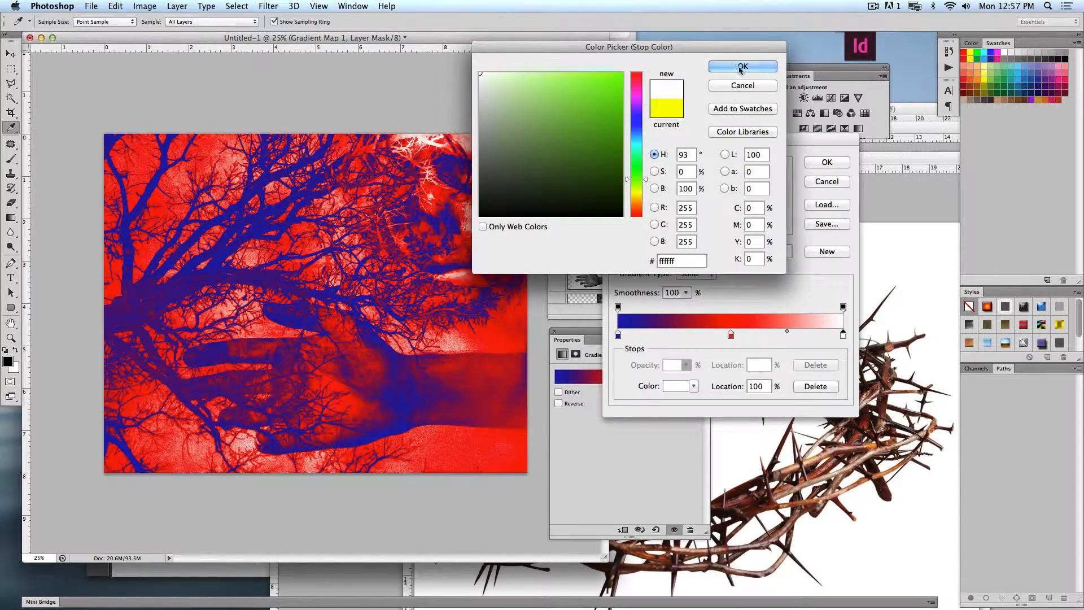
pyautogui.click(741, 67)
pyautogui.moveTo(731, 336)
pyautogui.mouseDown()
pyautogui.moveTo(685, 335)
pyautogui.moveTo(729, 334)
pyautogui.mouseUp()
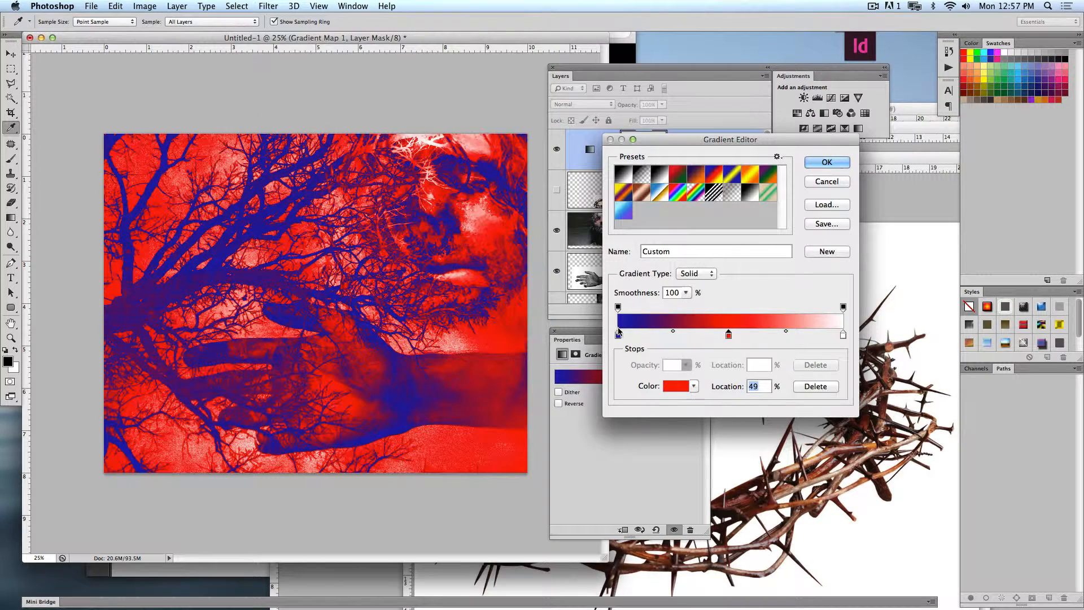
# - Darken the gradient's blue start stop to 0e096c and apply the edited gradient to the gradient map
pyautogui.click(618, 335)
pyautogui.doubleClick(618, 335)
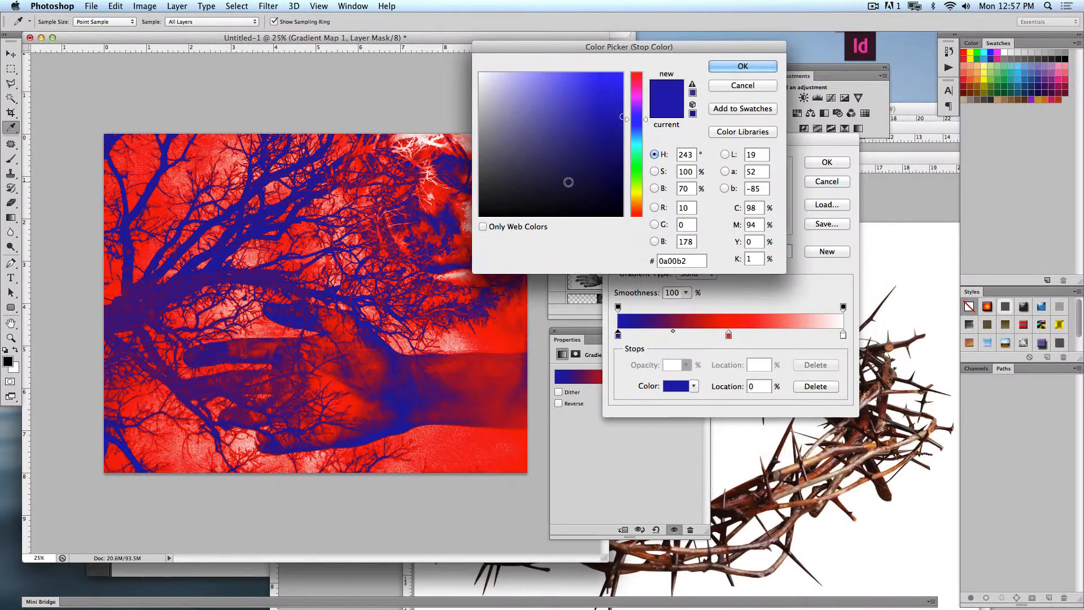
pyautogui.moveTo(568, 182); pyautogui.dragTo(611, 155)
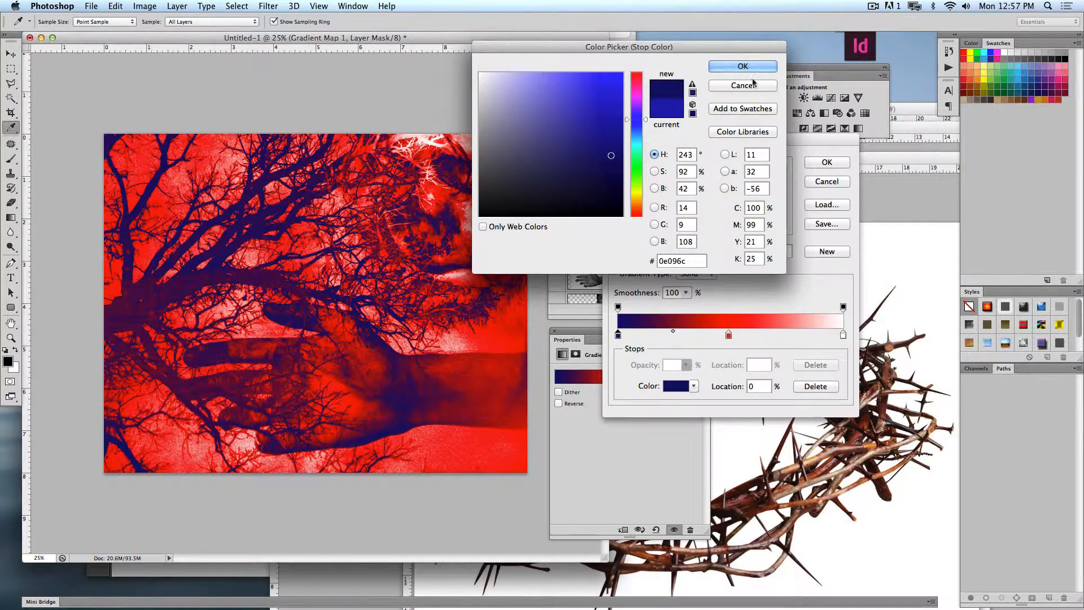
pyautogui.click(742, 67)
pyautogui.click(827, 163)
pyautogui.press('v')
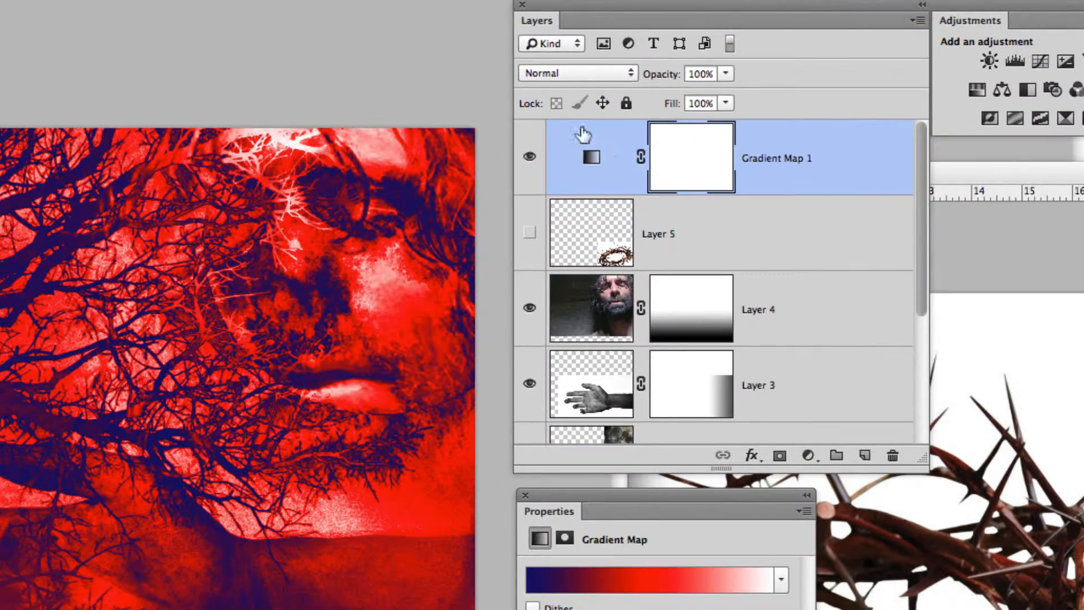
# - Try the Color and Overlay blending modes on the gradient map layer, set it to Screen, and deselect the layer
pyautogui.click(575, 75)
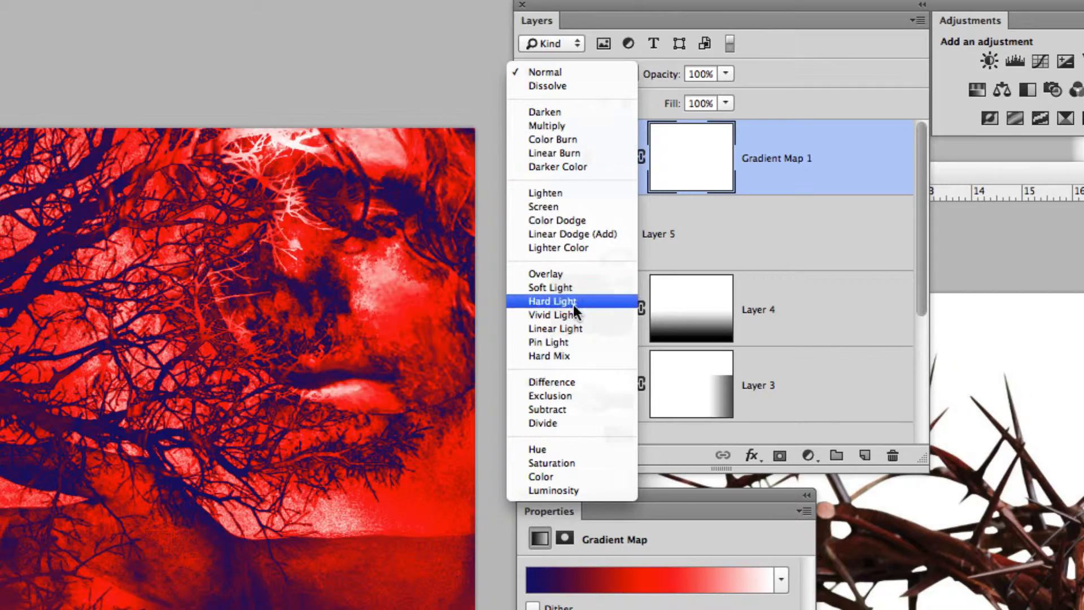
pyautogui.click(574, 475)
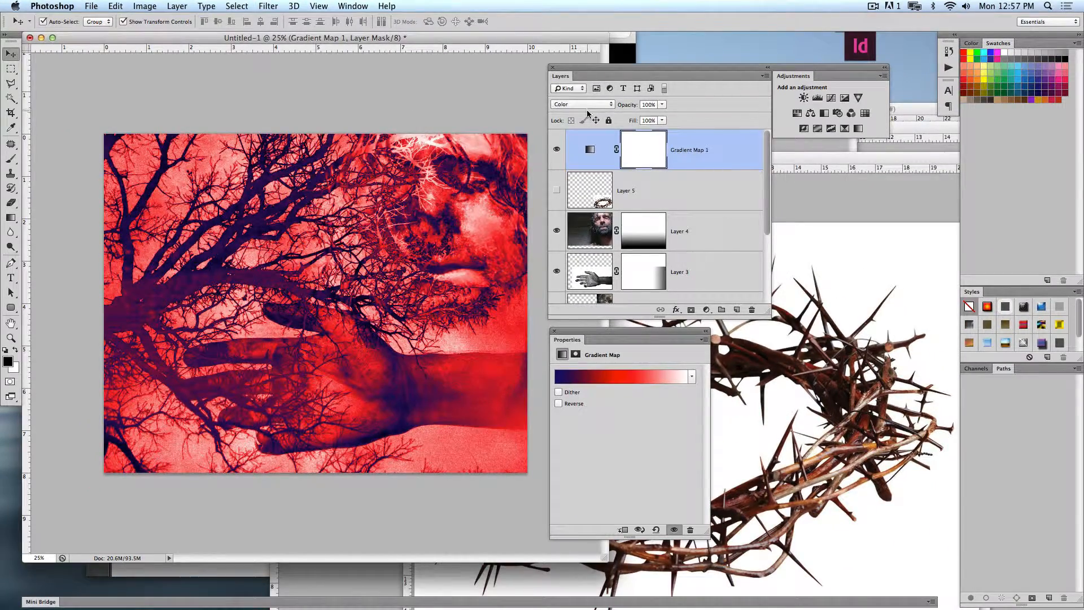
pyautogui.click(587, 106)
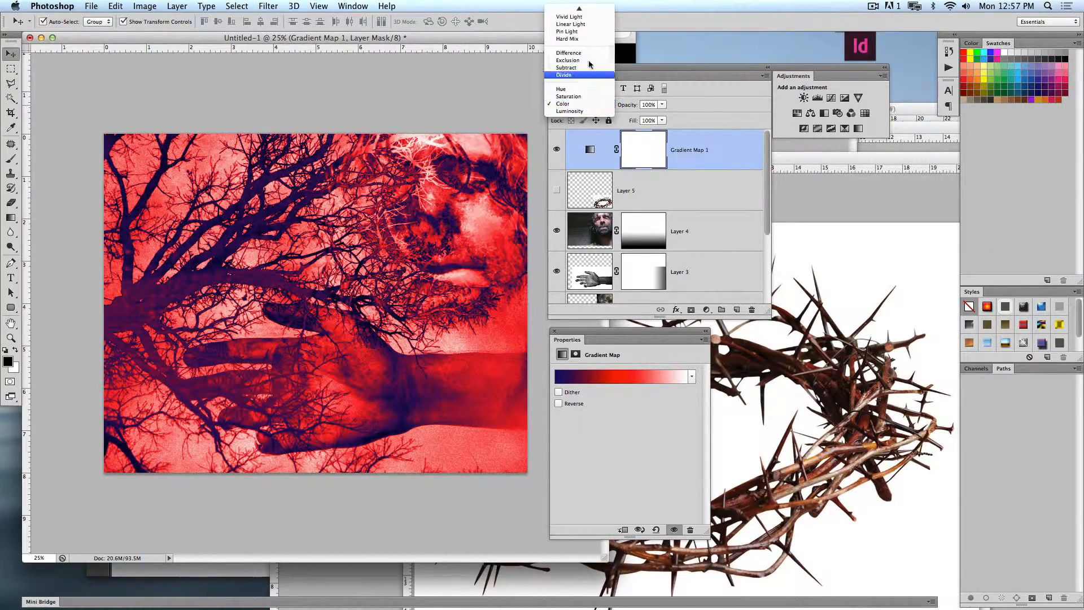
pyautogui.click(585, 64)
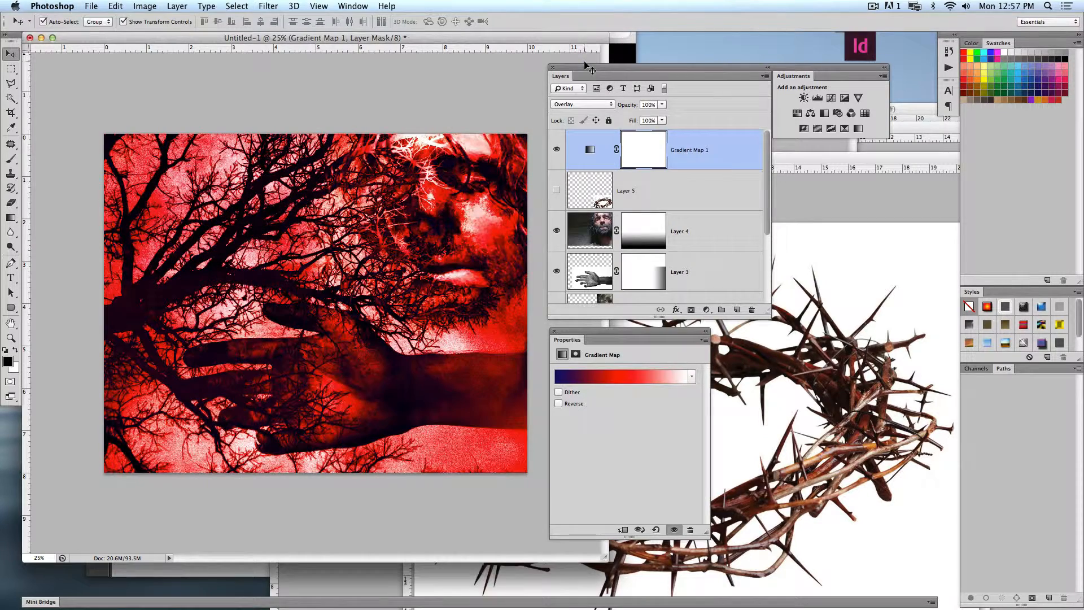
pyautogui.click(600, 107)
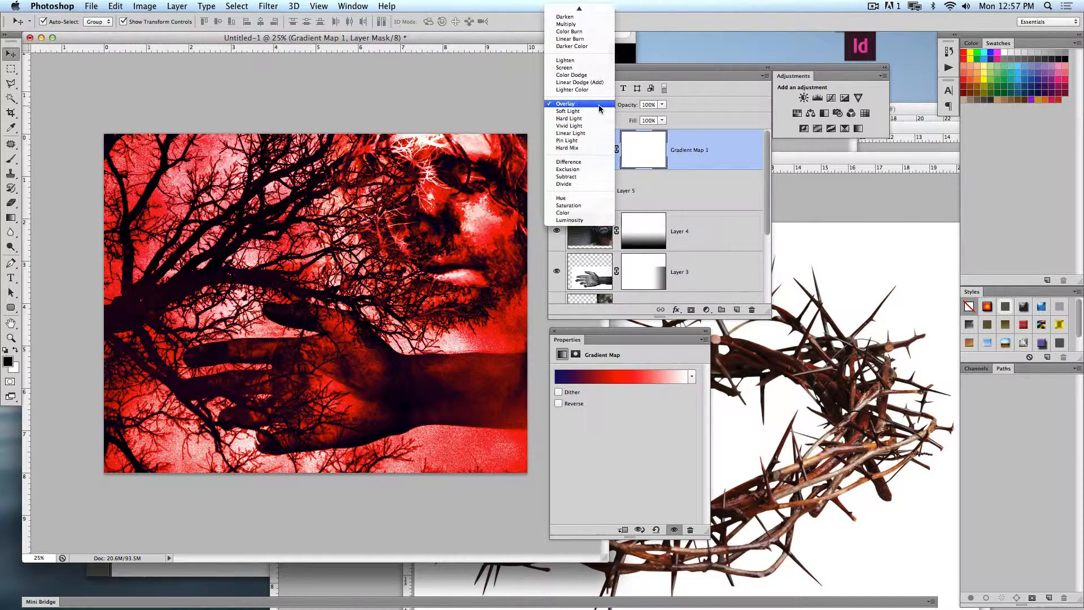
pyautogui.click(587, 67)
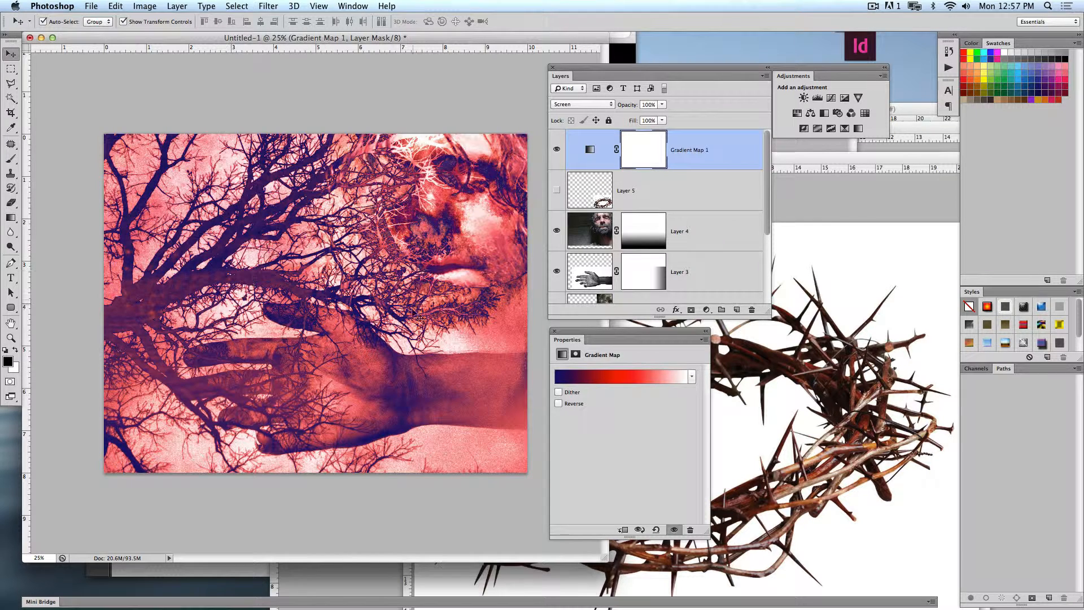
pyautogui.click(536, 331)
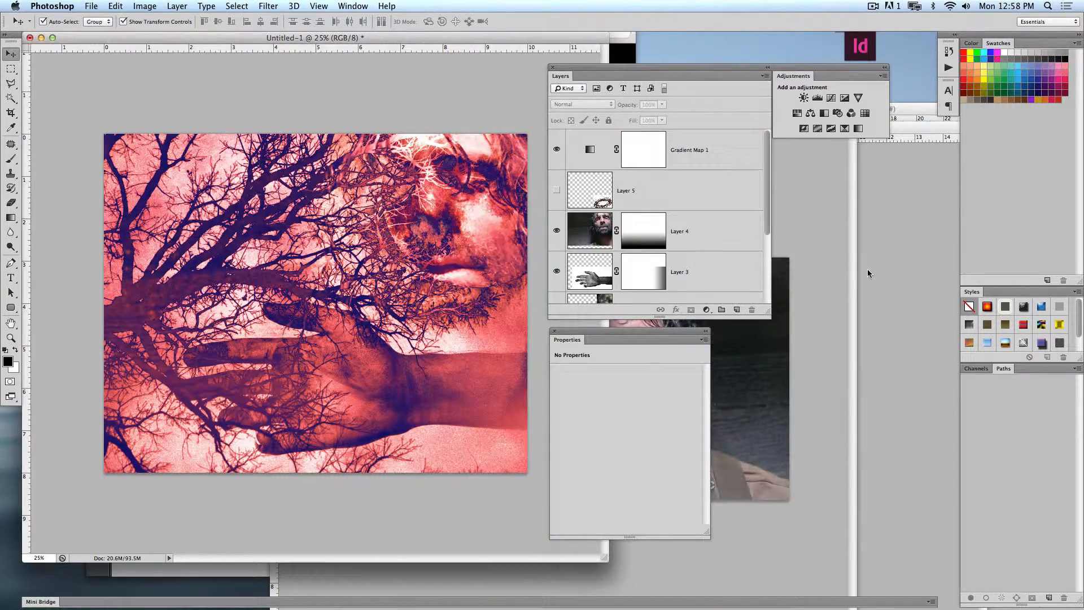
# - Switch to the Glorify folder in Finder and open the leafless tree in winter photo in Photoshop
pyautogui.click(869, 271)
pyautogui.hotkey('ctrl', 'Up')
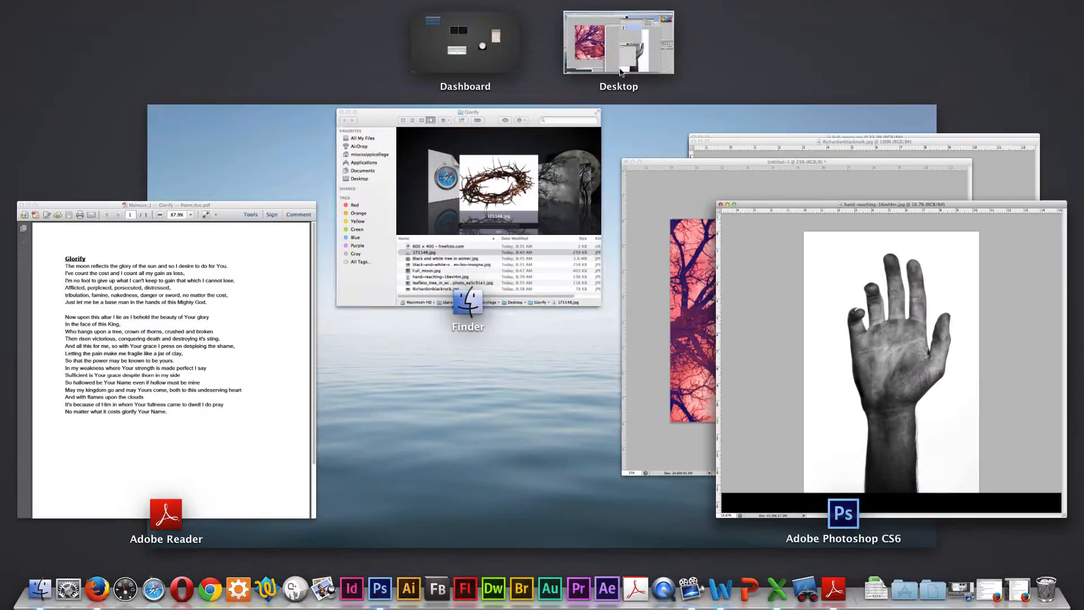
pyautogui.click(527, 167)
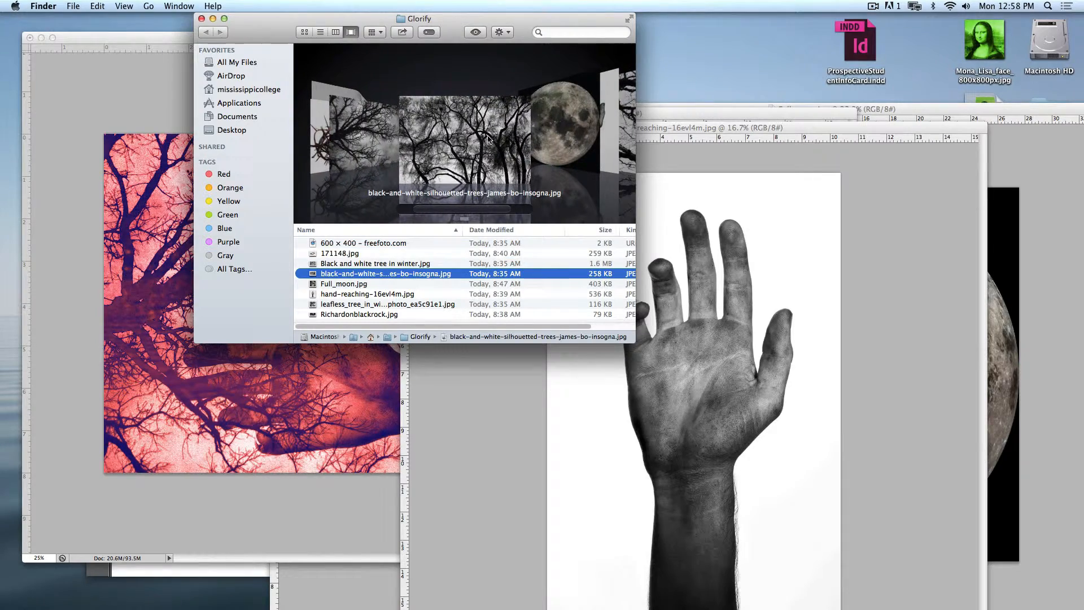
pyautogui.click(641, 146)
pyautogui.click(630, 53)
pyautogui.hscroll(3, 598, 85)
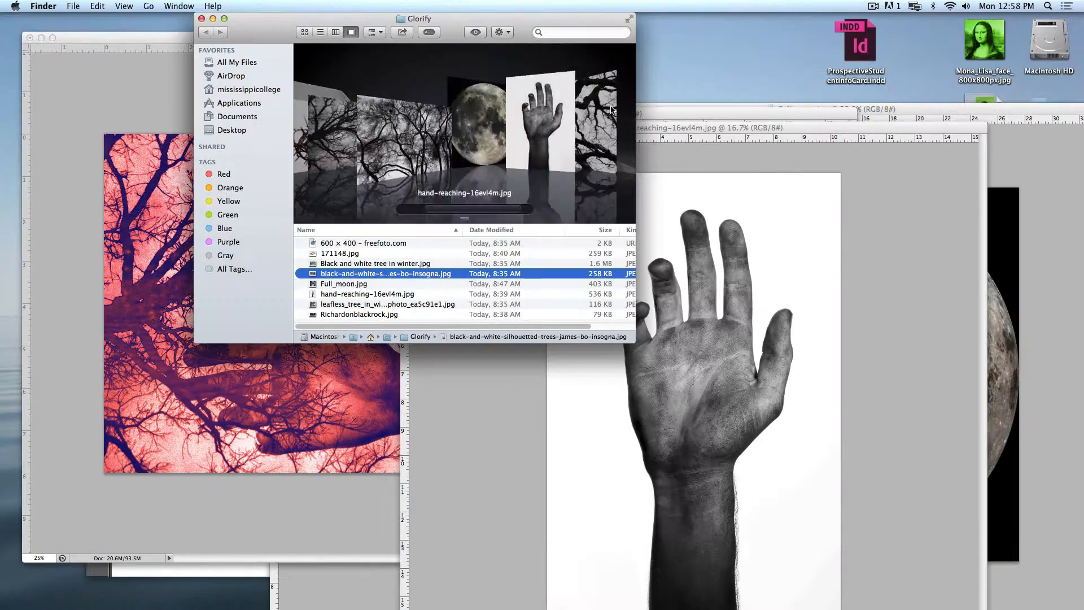
pyautogui.moveTo(460, 129); pyautogui.dragTo(375, 589)
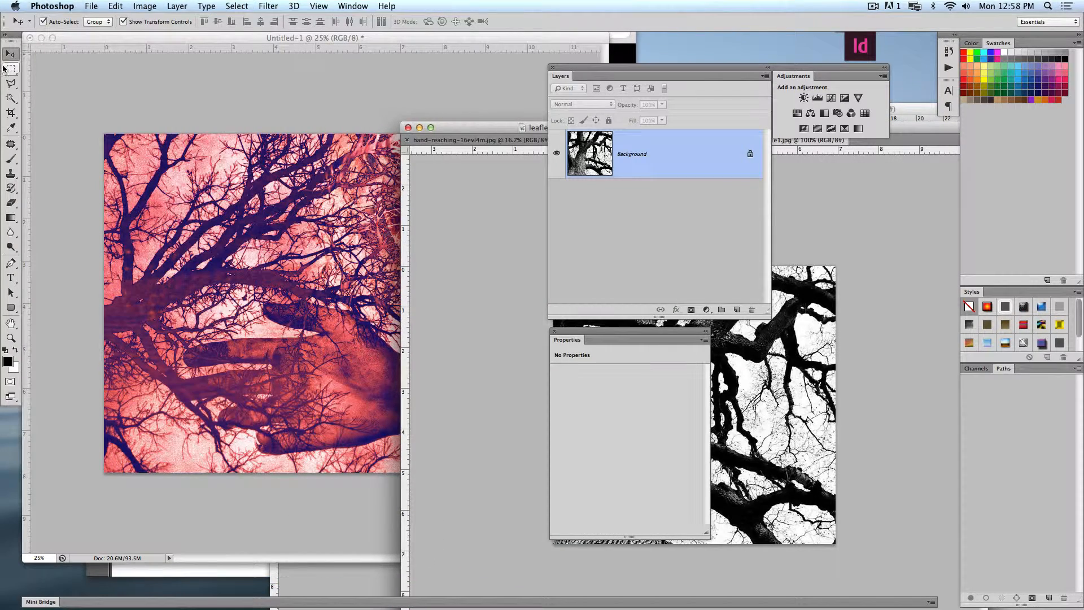
# - Place the leafless tree photo into the composite, scale it to fill the canvas, and set its blending mode to Soft Light
pyautogui.moveTo(236, 244); pyautogui.dragTo(540, 480)
pyautogui.press('super+t')
pyautogui.press('Return')
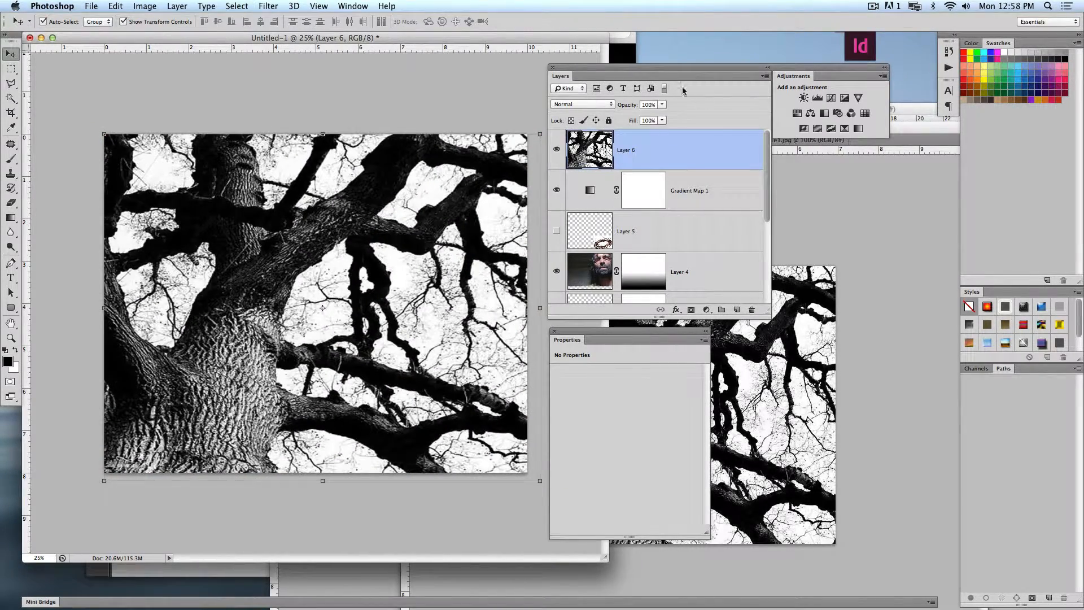
pyautogui.click(597, 105)
pyautogui.click(596, 178)
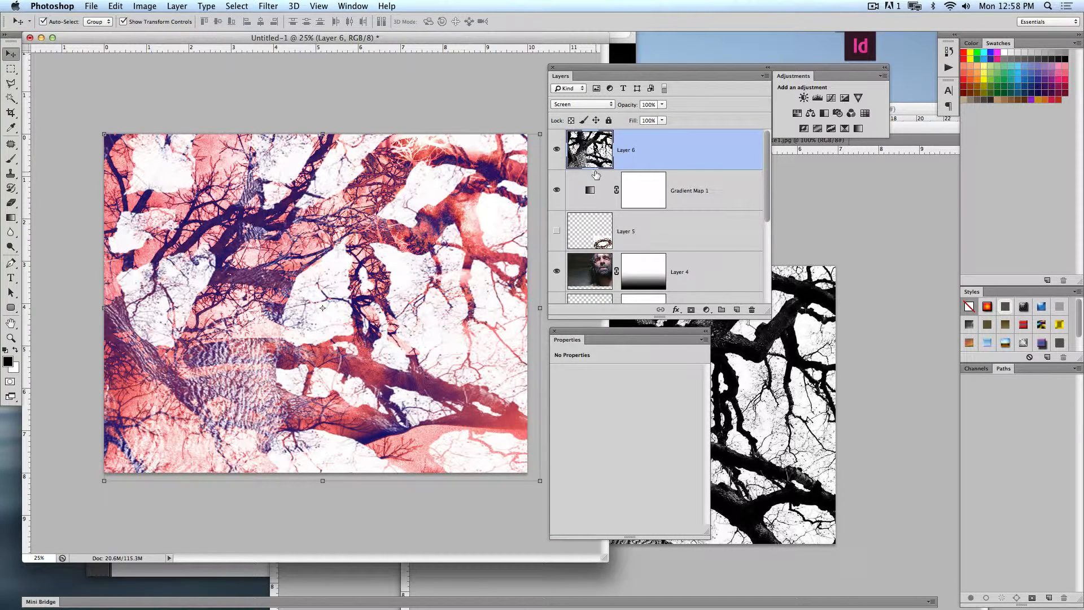
pyautogui.click(582, 104)
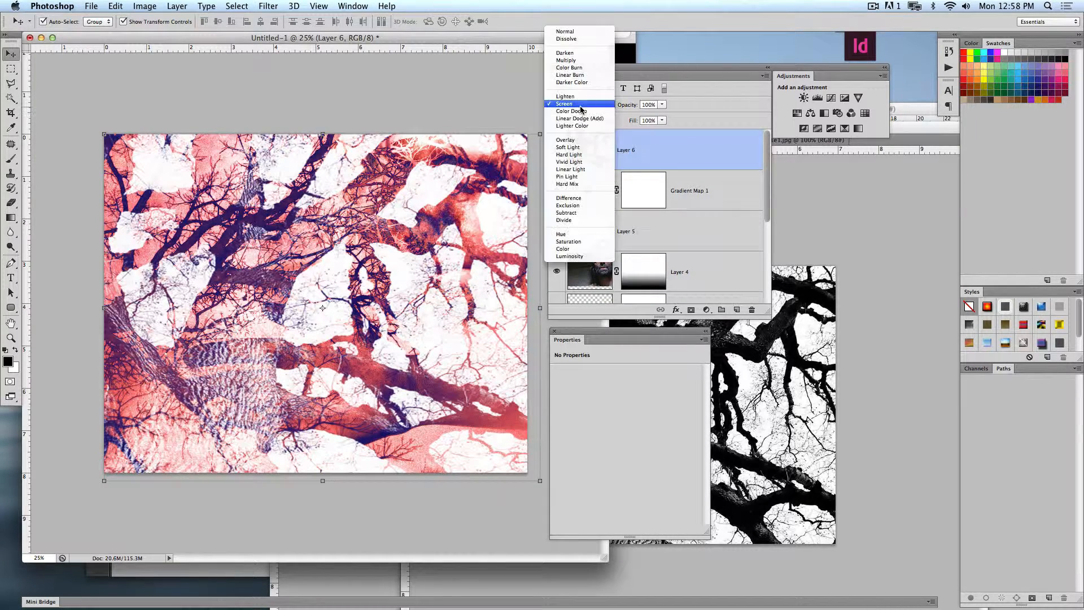
pyautogui.click(606, 148)
# - Move the new tree layer directly above Layer 1, set its opacity to 25%, and merge it down
pyautogui.moveTo(683, 164); pyautogui.dragTo(695, 256)
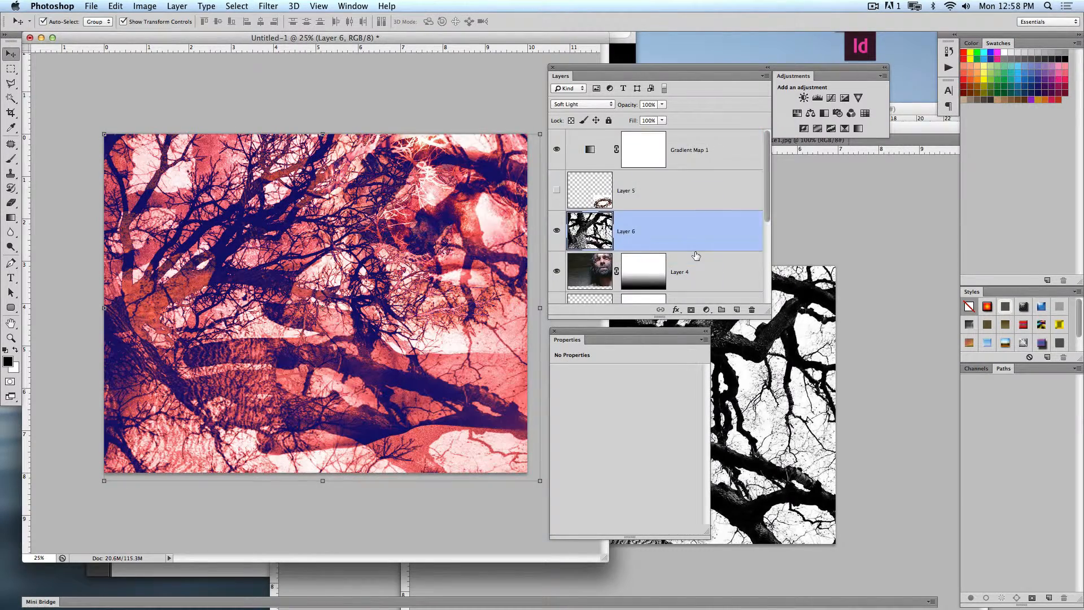
pyautogui.scroll(-3, 683, 248)
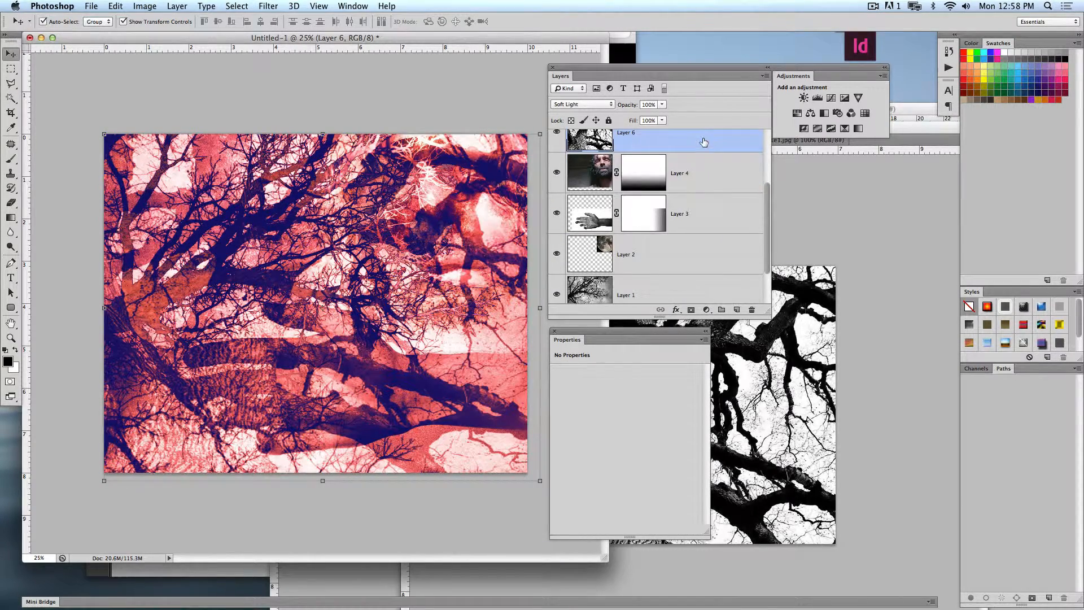
pyautogui.moveTo(703, 141); pyautogui.dragTo(702, 273)
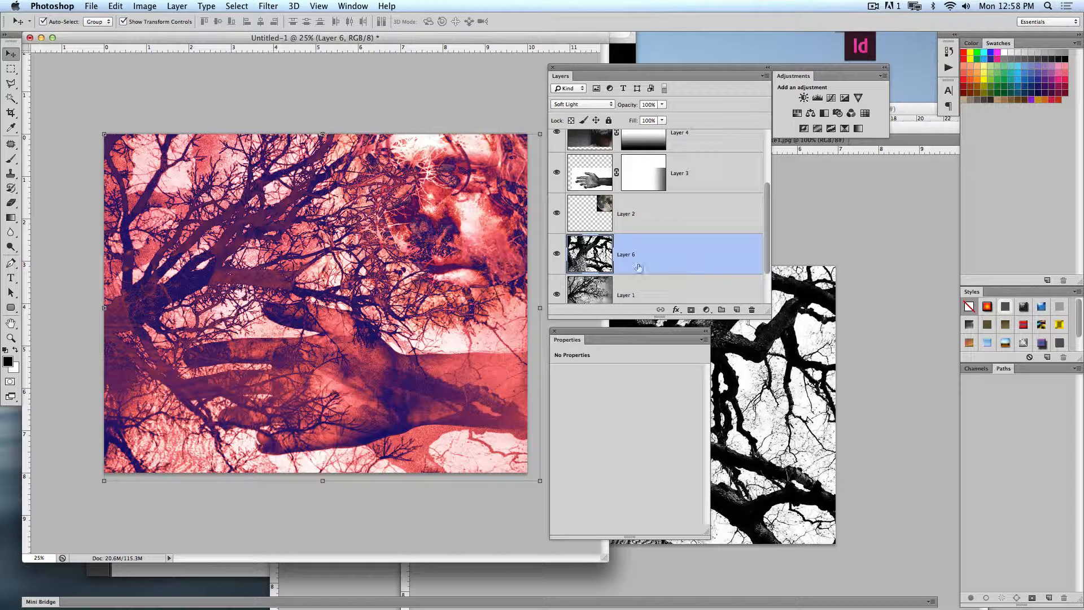
pyautogui.scroll(-1, 675, 269)
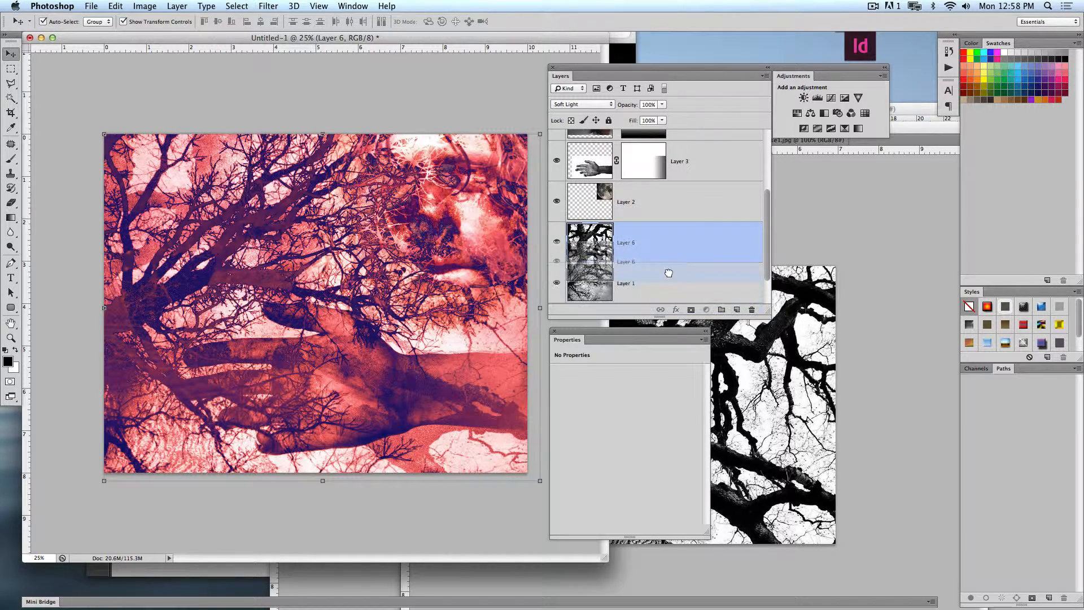
pyautogui.moveTo(628, 104); pyautogui.dragTo(609, 108)
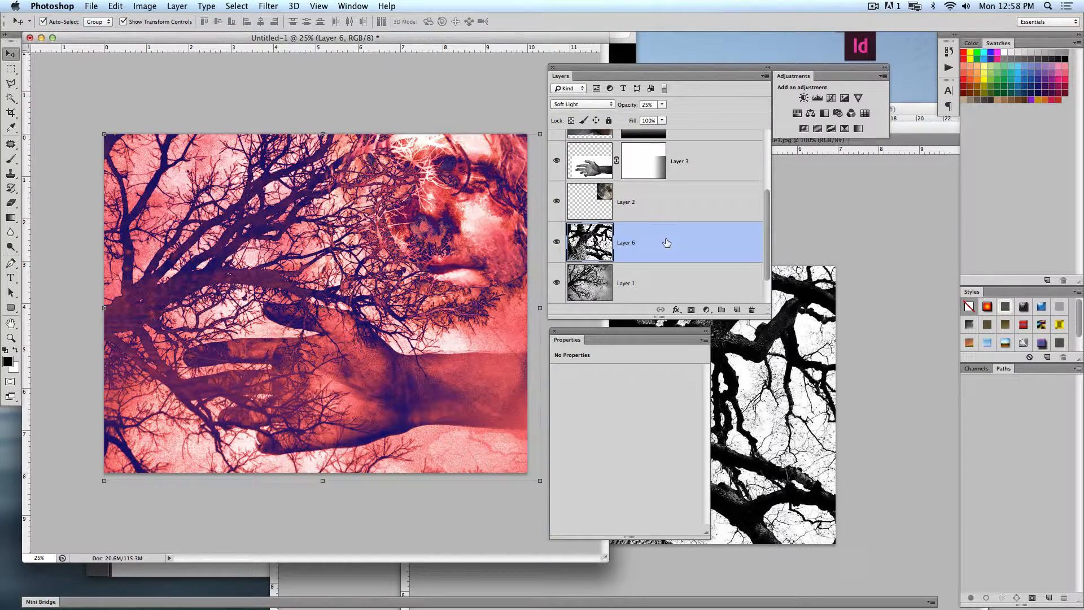
pyautogui.press('super+e')
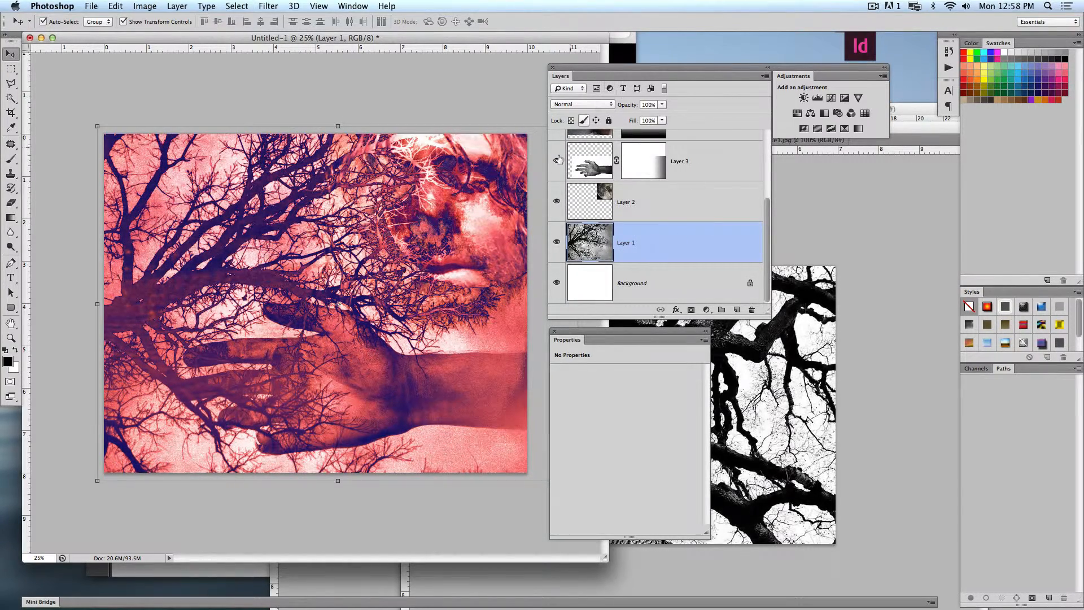
# - Move the gradient map below Layer 5 and clip it to the face layer (Layer 4)
pyautogui.click(464, 391)
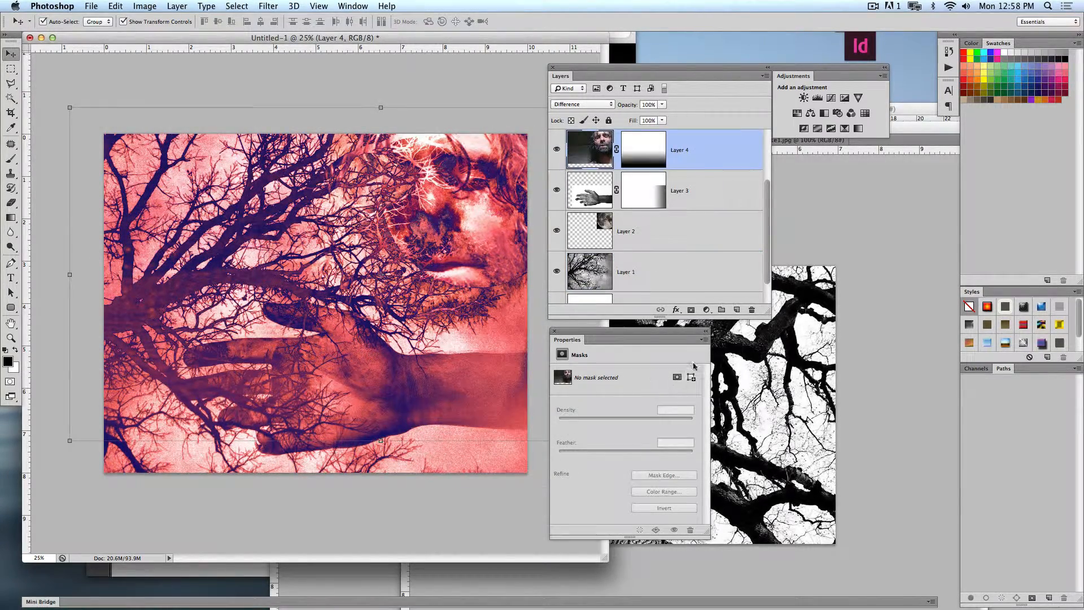
pyautogui.scroll(3, 625, 153)
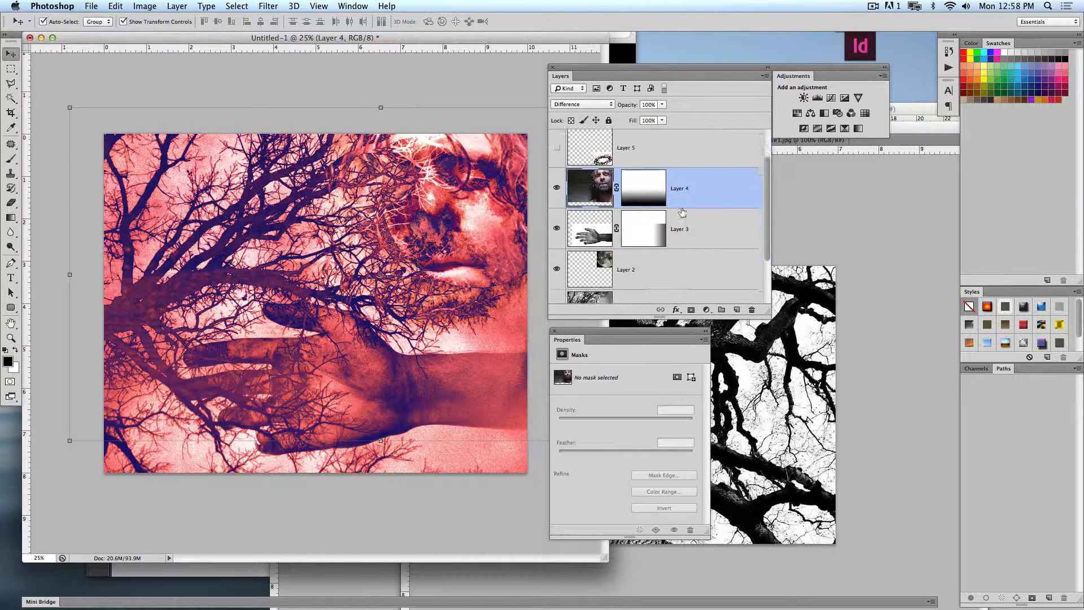
pyautogui.click(700, 159)
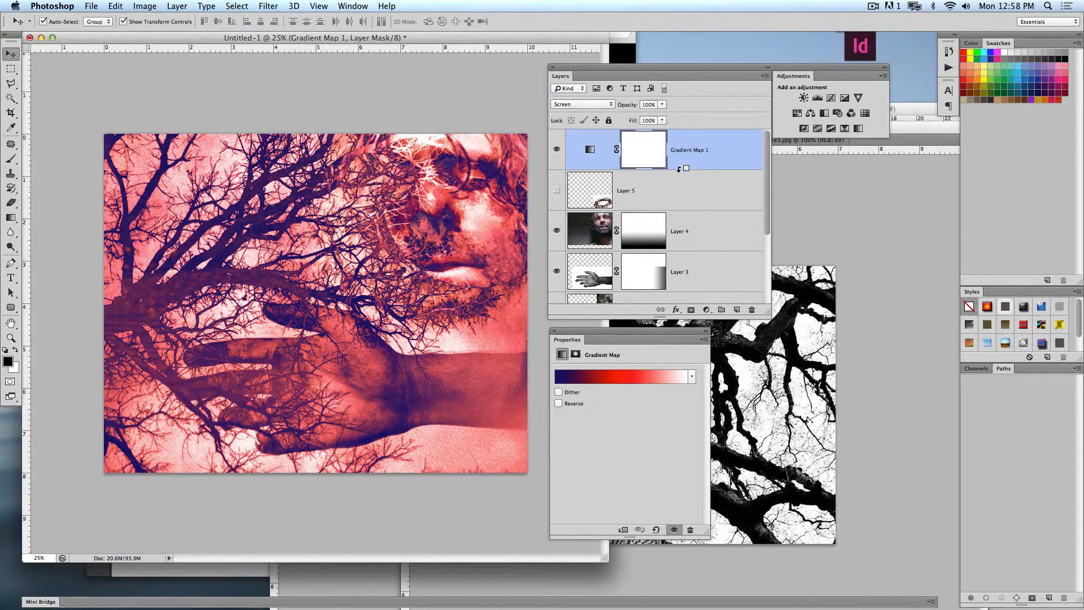
pyautogui.keyDown('alt'); pyautogui.click(679, 169); pyautogui.keyUp('alt')
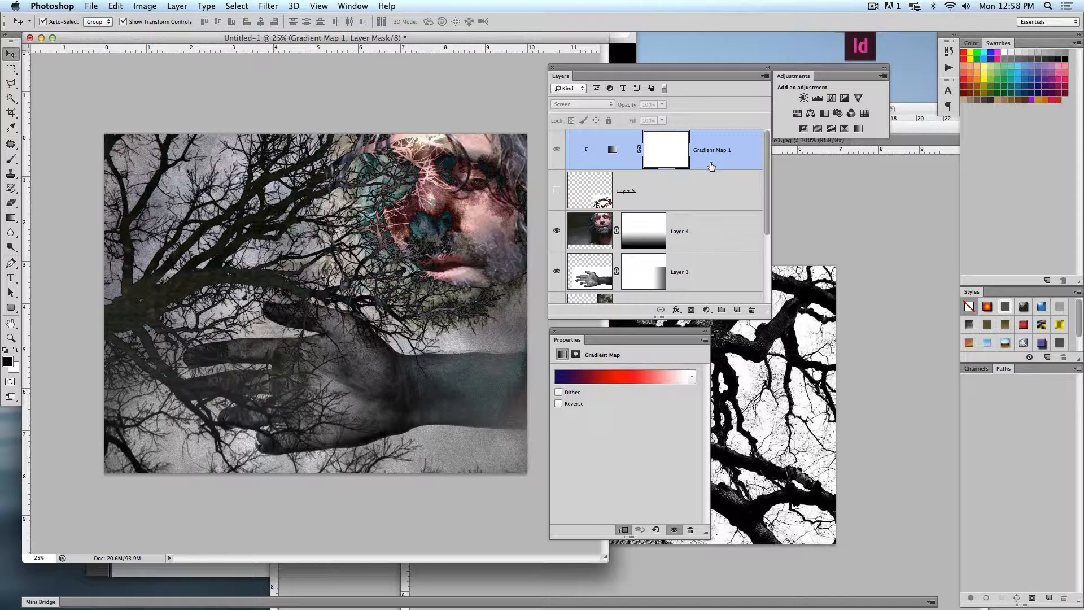
pyautogui.keyDown('alt'); pyautogui.click(694, 169); pyautogui.keyUp('alt')
pyautogui.moveTo(692, 167); pyautogui.dragTo(685, 220)
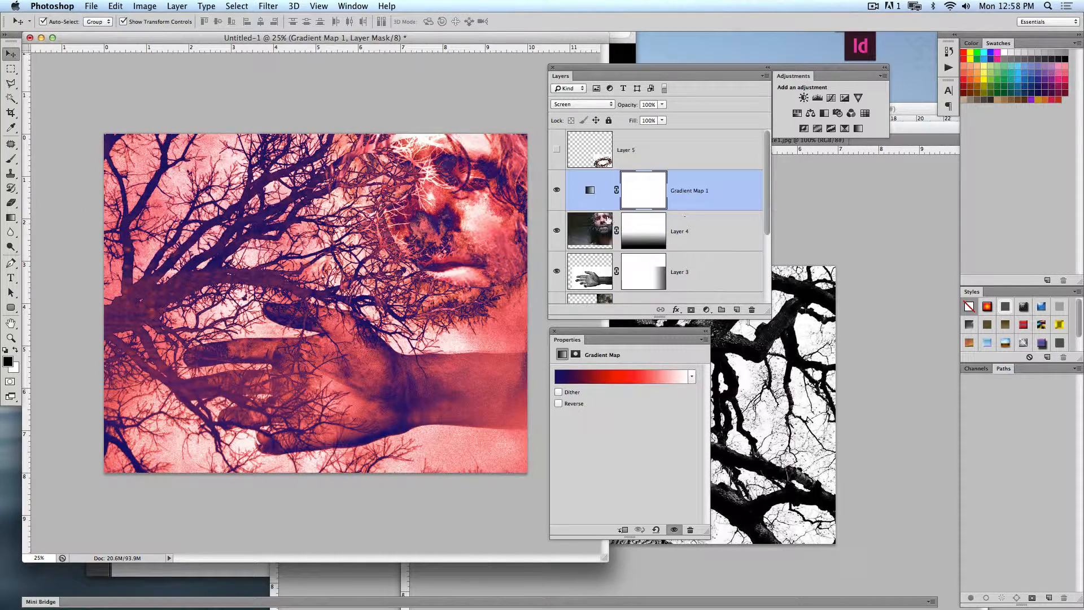
pyautogui.keyDown('alt'); pyautogui.click(610, 208); pyautogui.keyUp('alt')
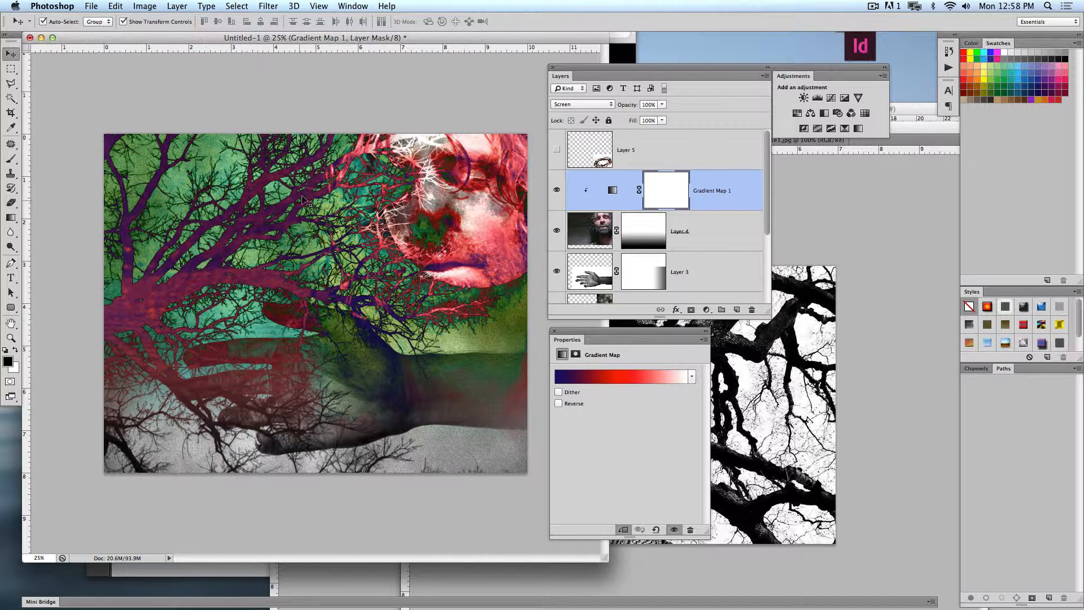
# - Enlarge the moon on Layer 2 slightly toward the lower left and deselect the layer
pyautogui.scroll(-2, 721, 225)
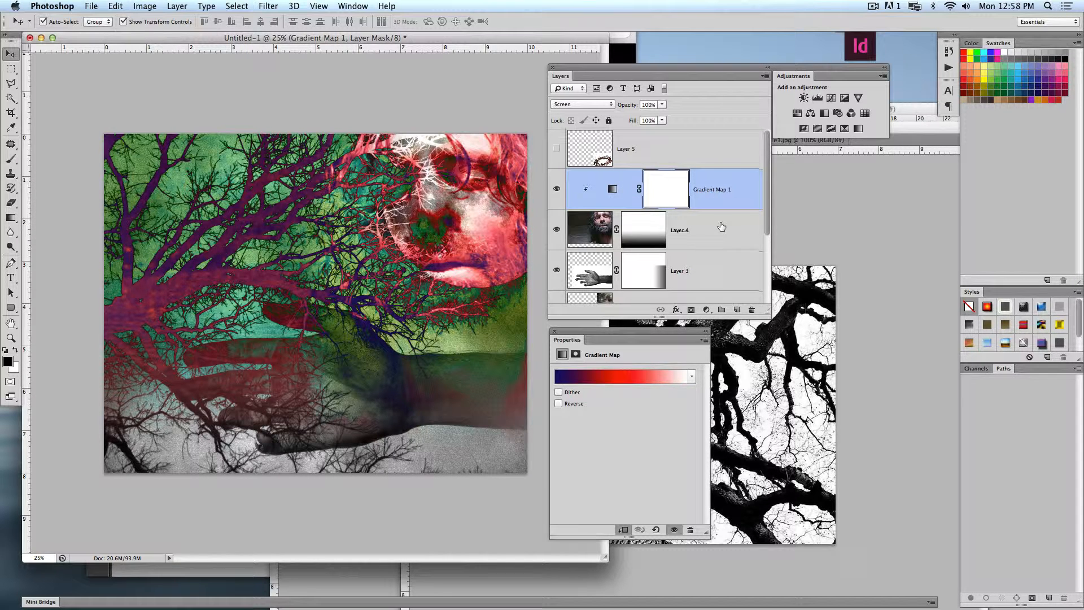
pyautogui.click(703, 192)
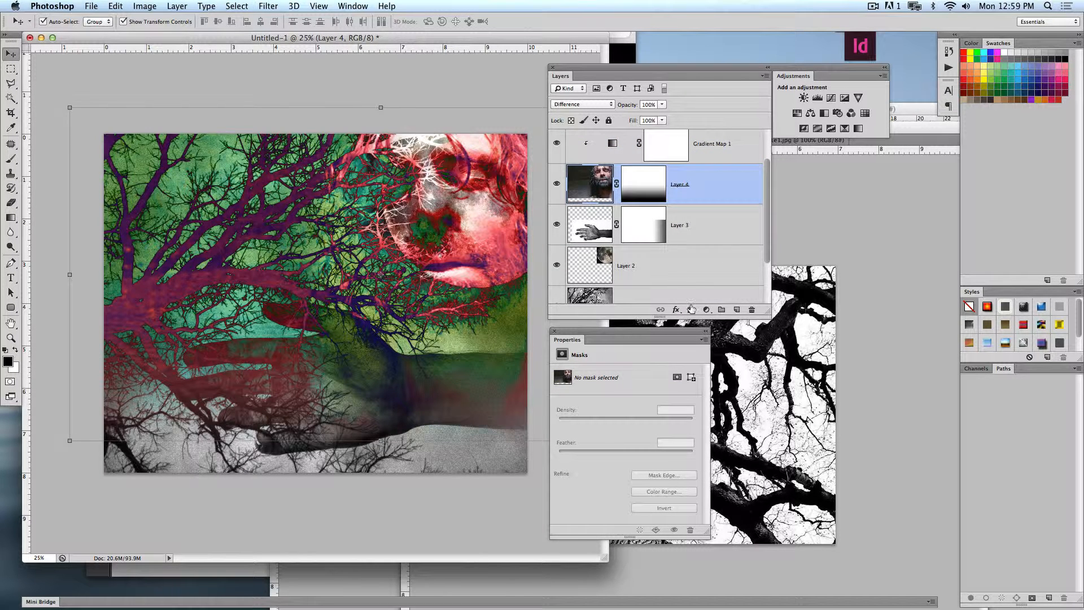
pyautogui.scroll(-2, 684, 280)
pyautogui.click(691, 211)
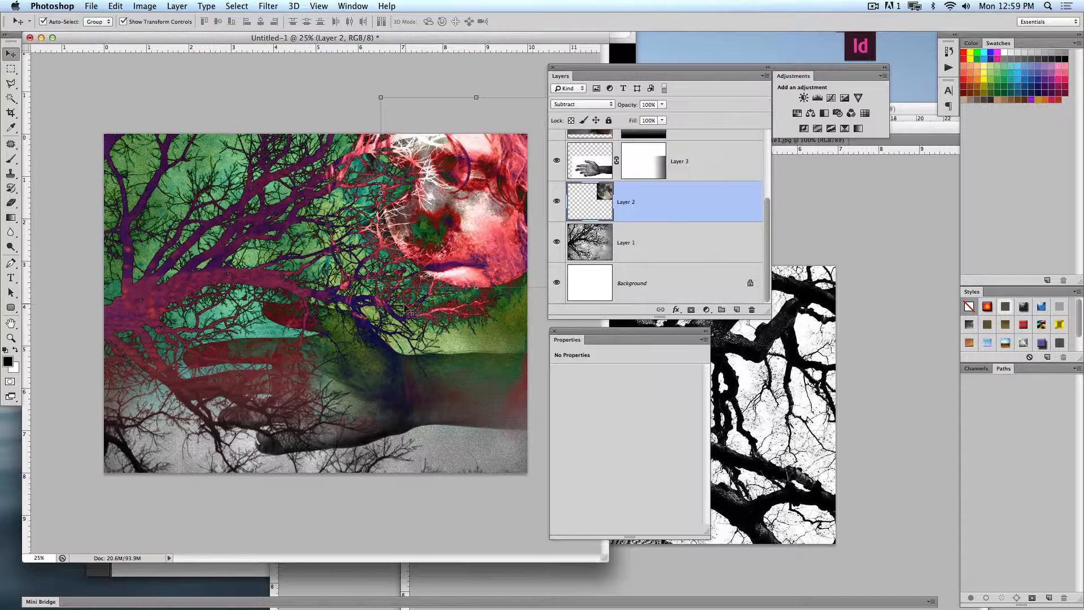
pyautogui.moveTo(380, 287); pyautogui.dragTo(355, 309)
pyautogui.press('Return')
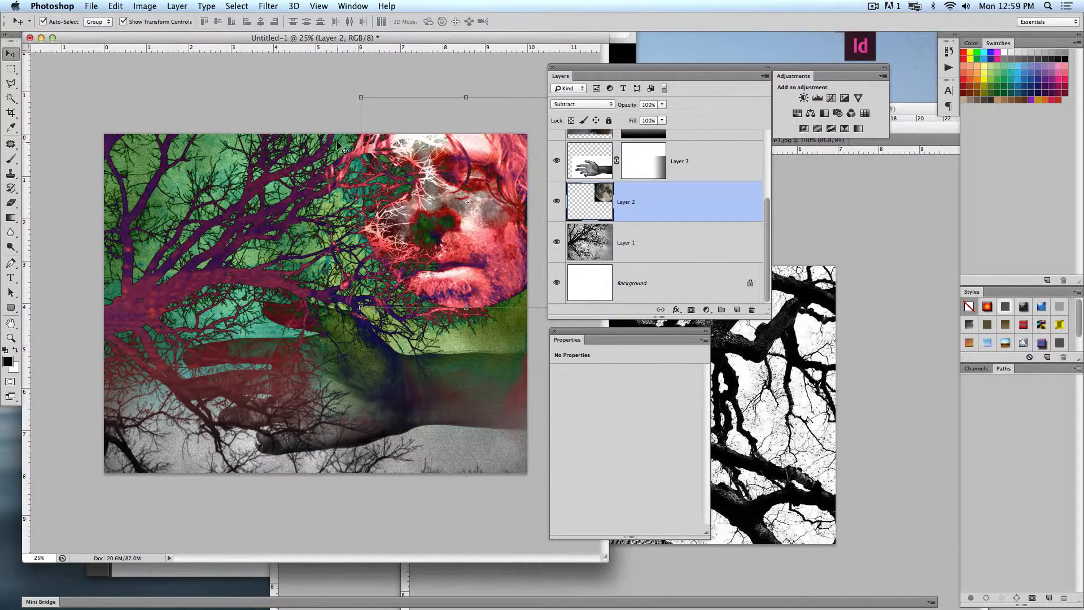
pyautogui.click(300, 113)
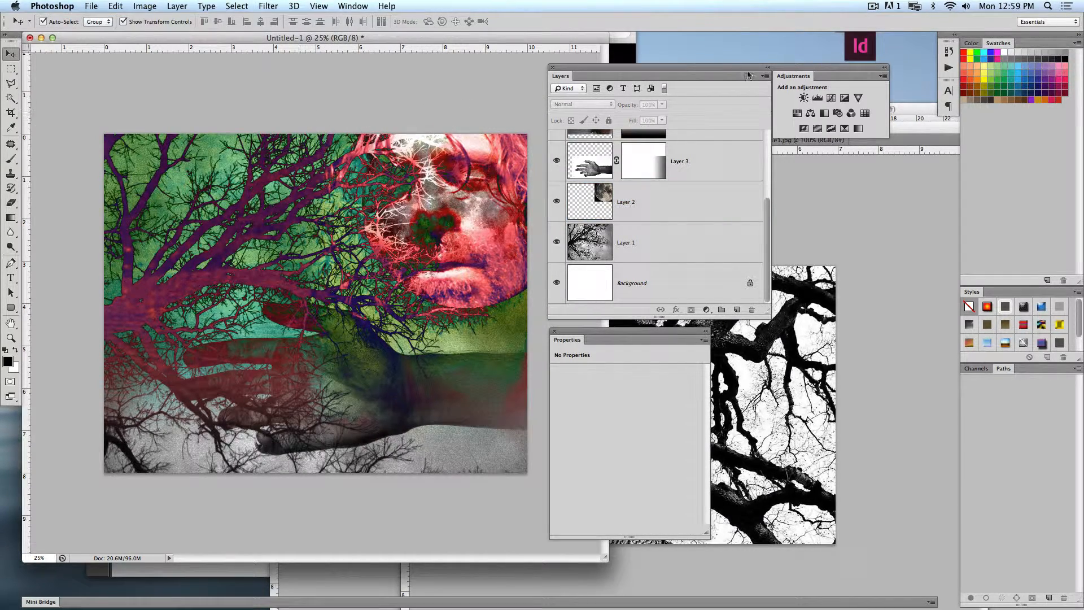
# - Rearrange the Layers, Adjustments and Properties panels beside the composite, and close the leafless tree and hand photos
pyautogui.moveTo(713, 73); pyautogui.dragTo(774, 59)
pyautogui.click(629, 326)
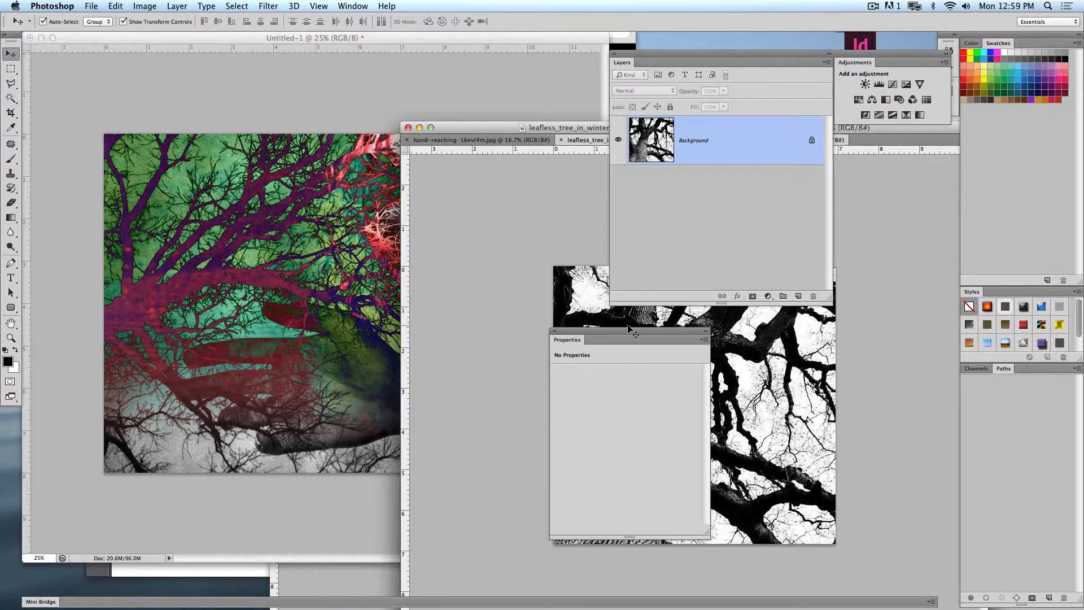
pyautogui.press('super+w')
pyautogui.press('super+w')
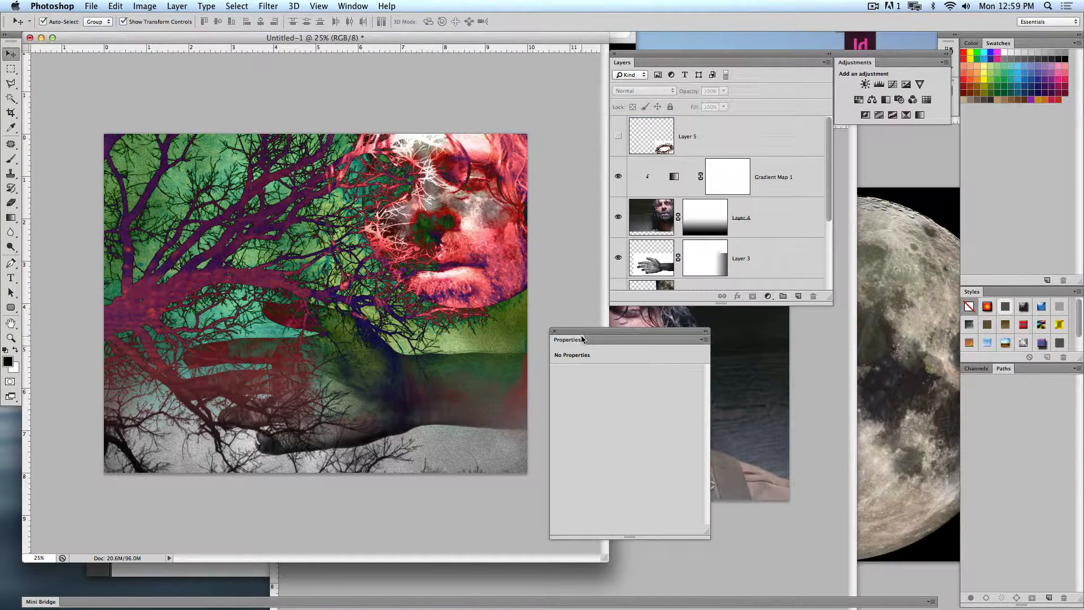
pyautogui.moveTo(582, 339); pyautogui.dragTo(644, 315)
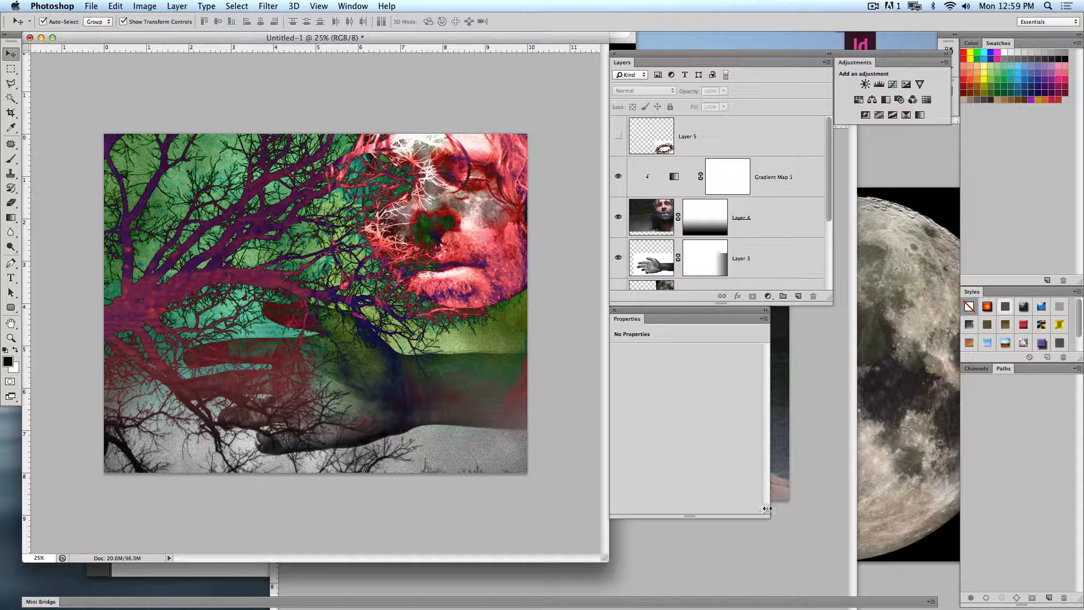
pyautogui.moveTo(766, 509); pyautogui.dragTo(825, 511)
# - Add a Photo Filter adjustment layer above the tree layer (Layer 1)
pyautogui.scroll(-4, 794, 205)
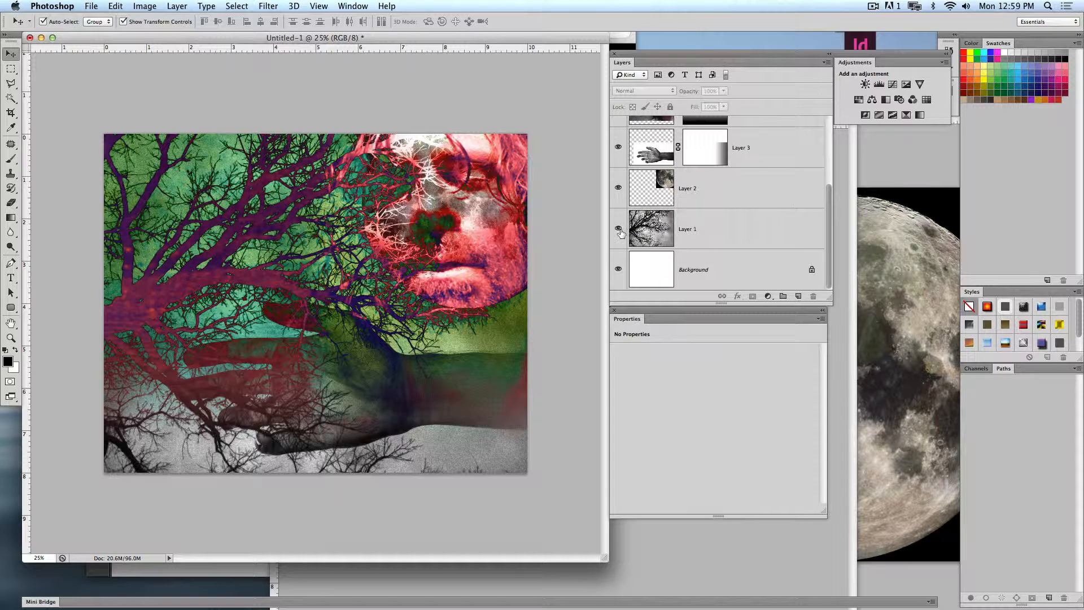
pyautogui.click(726, 226)
pyautogui.moveTo(891, 55)
pyautogui.mouseDown()
pyautogui.moveTo(836, 59)
pyautogui.moveTo(892, 57)
pyautogui.mouseUp()
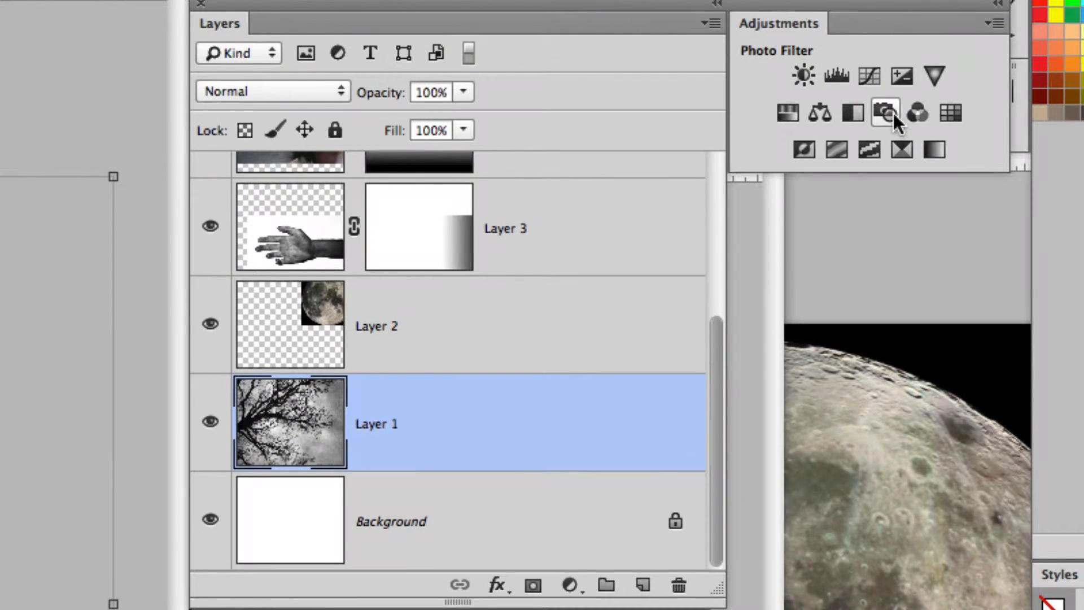
pyautogui.click(892, 113)
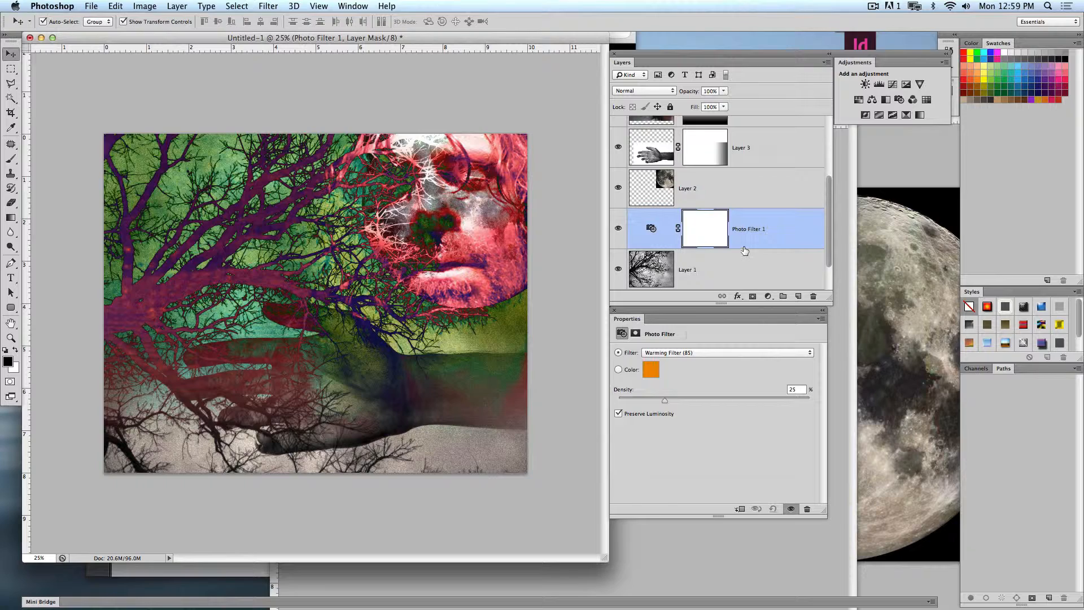
# - Move the Photo Filter to the top of the layer stack and increase its density for a strong warm tint
pyautogui.moveTo(744, 250); pyautogui.dragTo(749, 126)
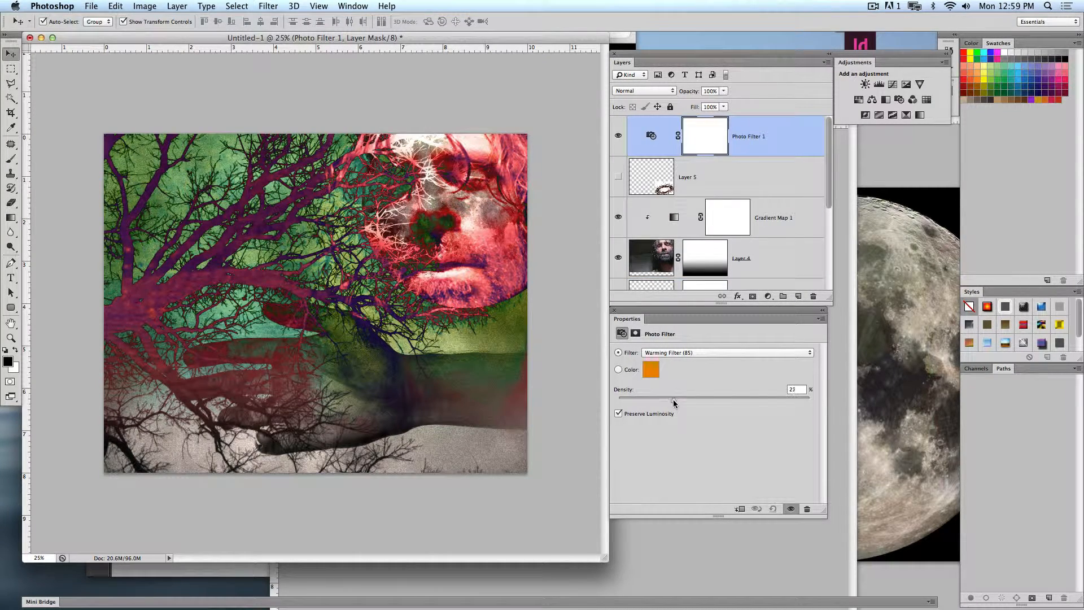
pyautogui.moveTo(674, 402); pyautogui.dragTo(728, 403)
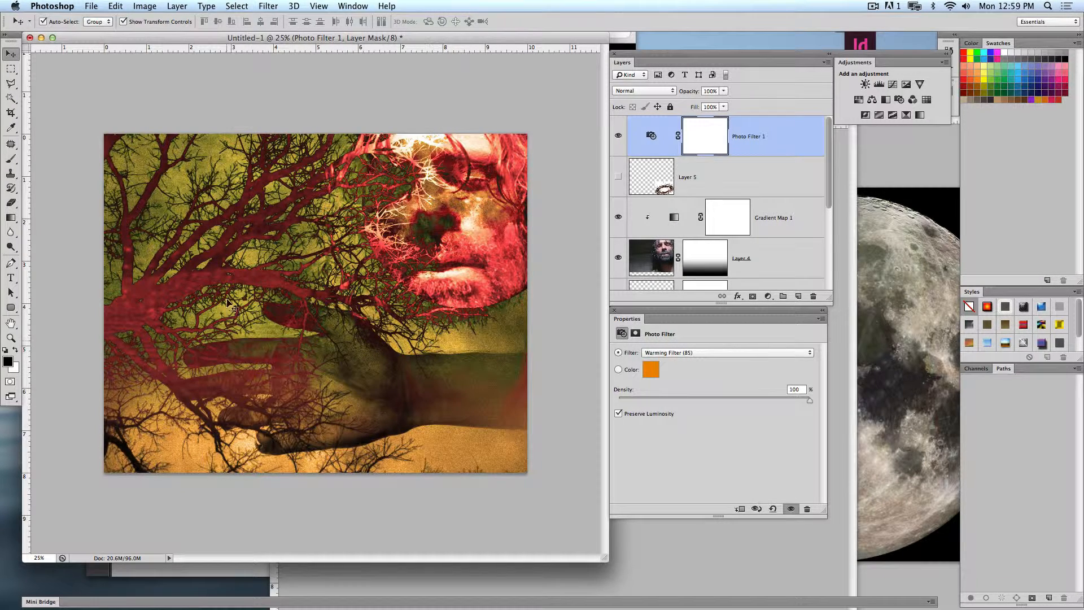
pyautogui.click(559, 471)
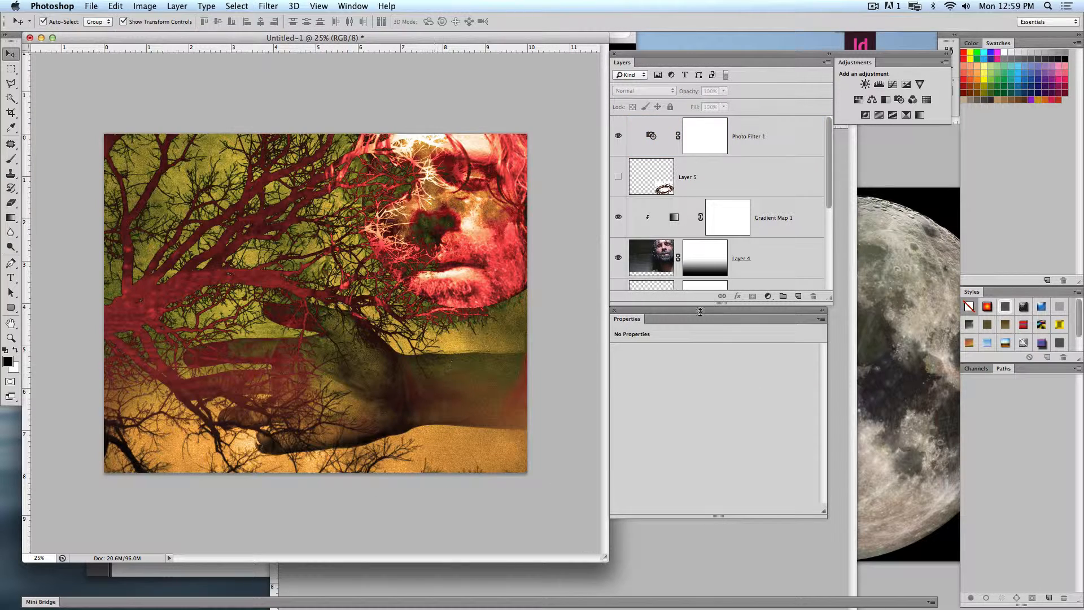
# - Flip the tree on Layer 1 horizontally and vertically to -100% width and height, aligning it with the canvas's right edge
pyautogui.scroll(-5, 678, 249)
pyautogui.click(748, 223)
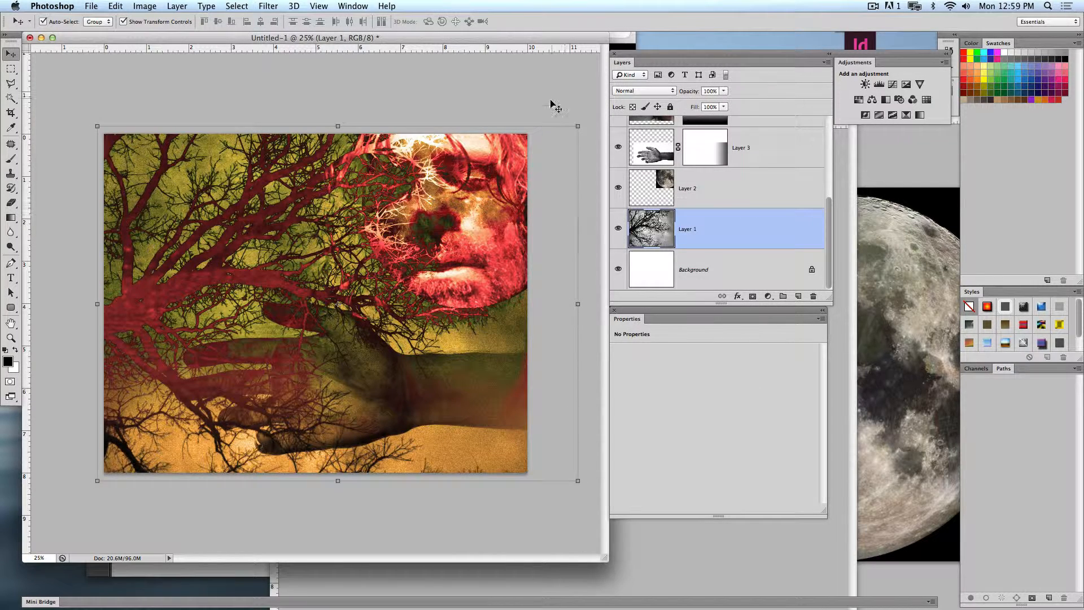
pyautogui.moveTo(585, 119); pyautogui.dragTo(169, 461)
pyautogui.moveTo(462, 375); pyautogui.dragTo(413, 372)
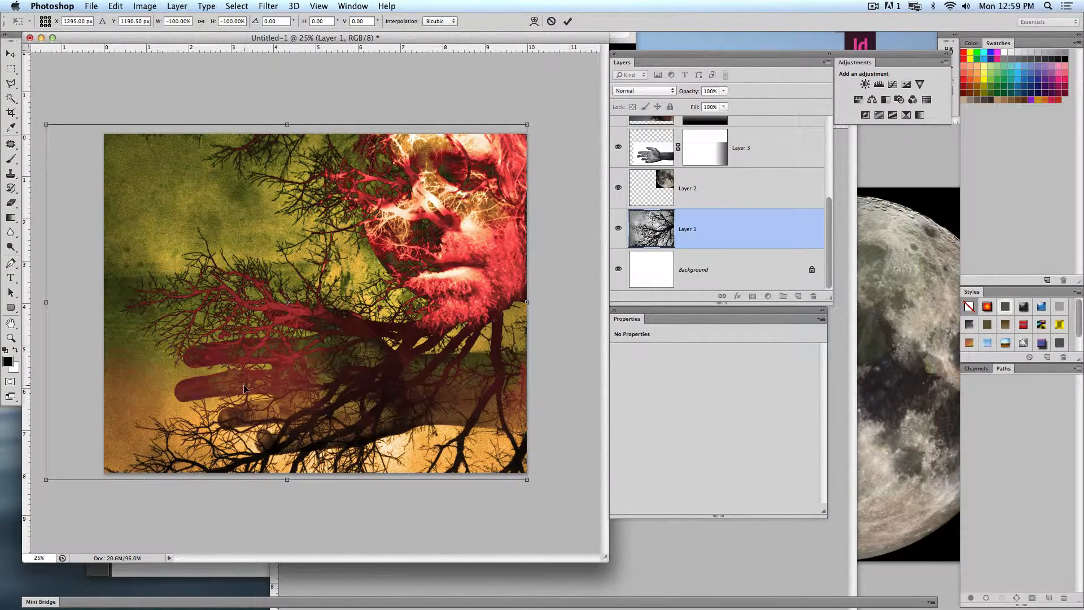
pyautogui.press('Return')
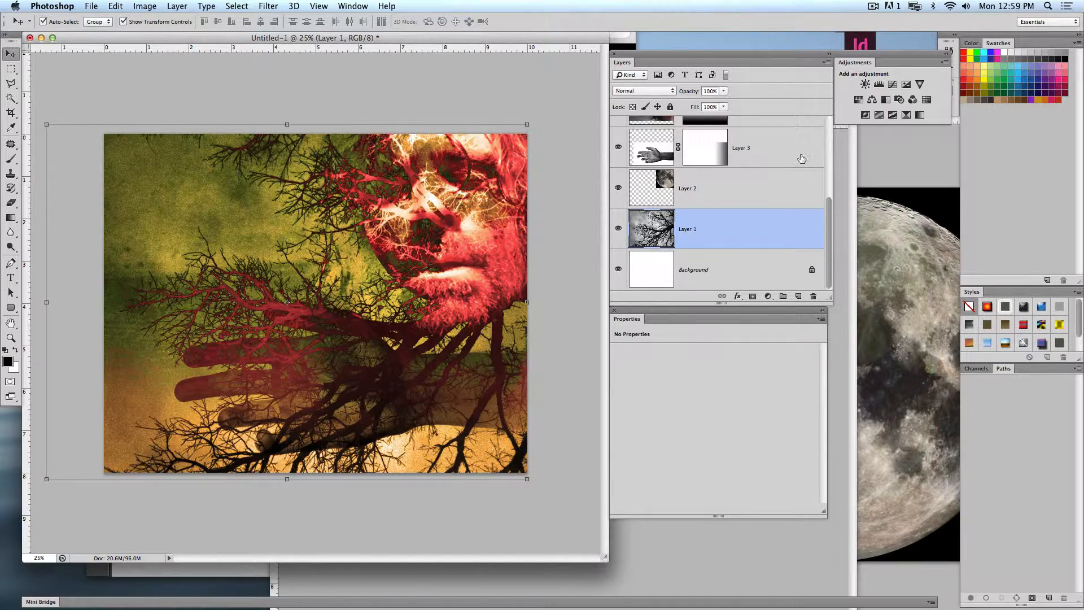
# - Move the hand on Layer 3 left until its fingers reach the canvas's left edge
pyautogui.click(801, 159)
pyautogui.hotkey('ctrl', 't')
pyautogui.moveTo(442, 402); pyautogui.dragTo(361, 395)
pyautogui.press('Return')
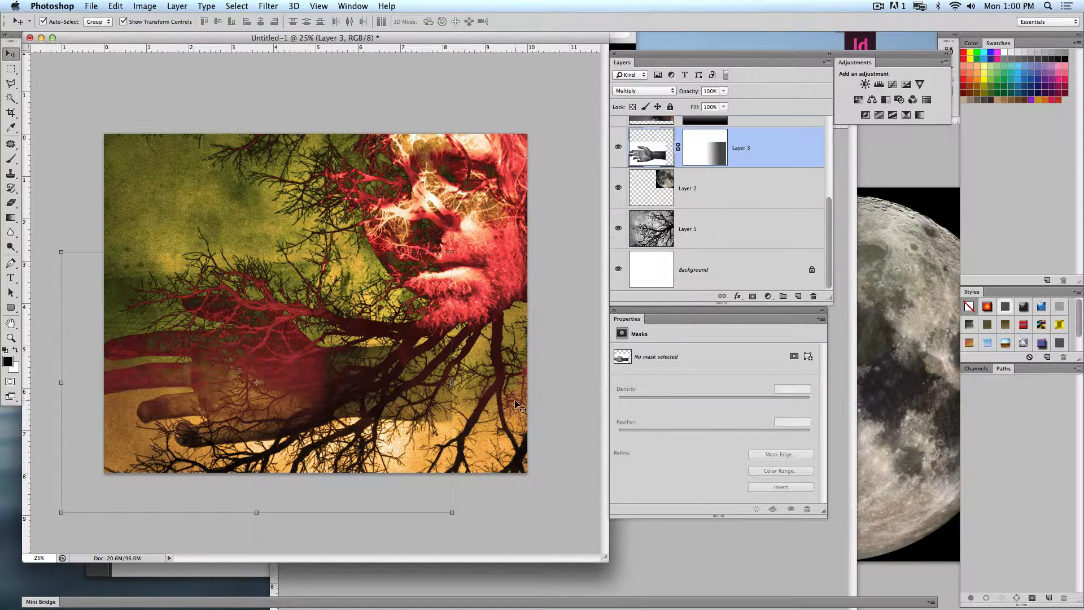
# - Try shifting the tree on Layer 1 to the right and the face on Layer 4 to the left, and undo these moves
pyautogui.moveTo(514, 402); pyautogui.dragTo(545, 394)
pyautogui.hotkey('ctrl', 'z')
pyautogui.click(716, 259)
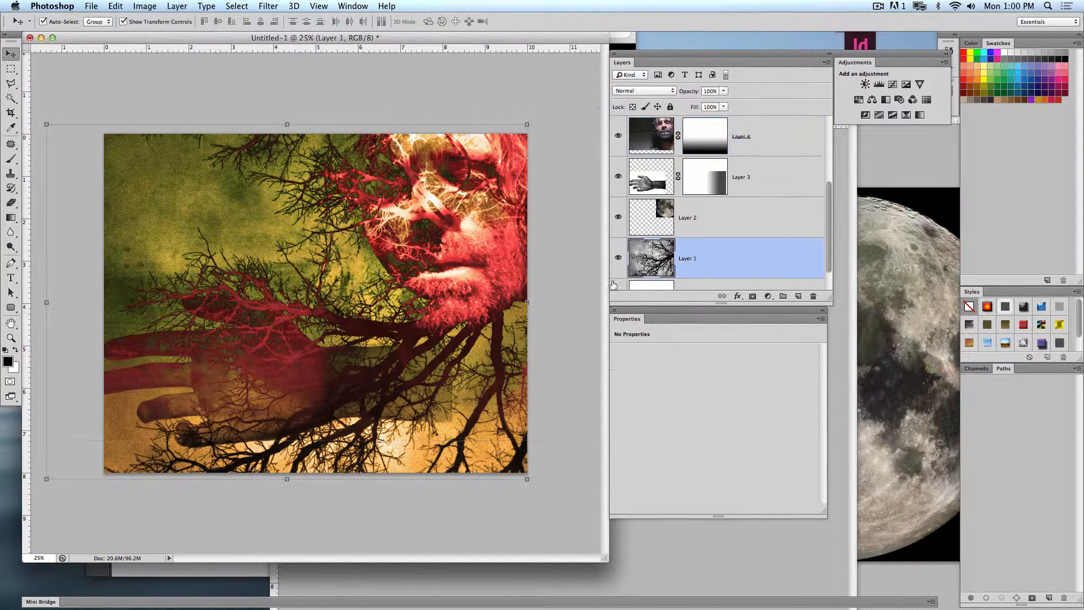
pyautogui.moveTo(408, 320); pyautogui.dragTo(522, 307)
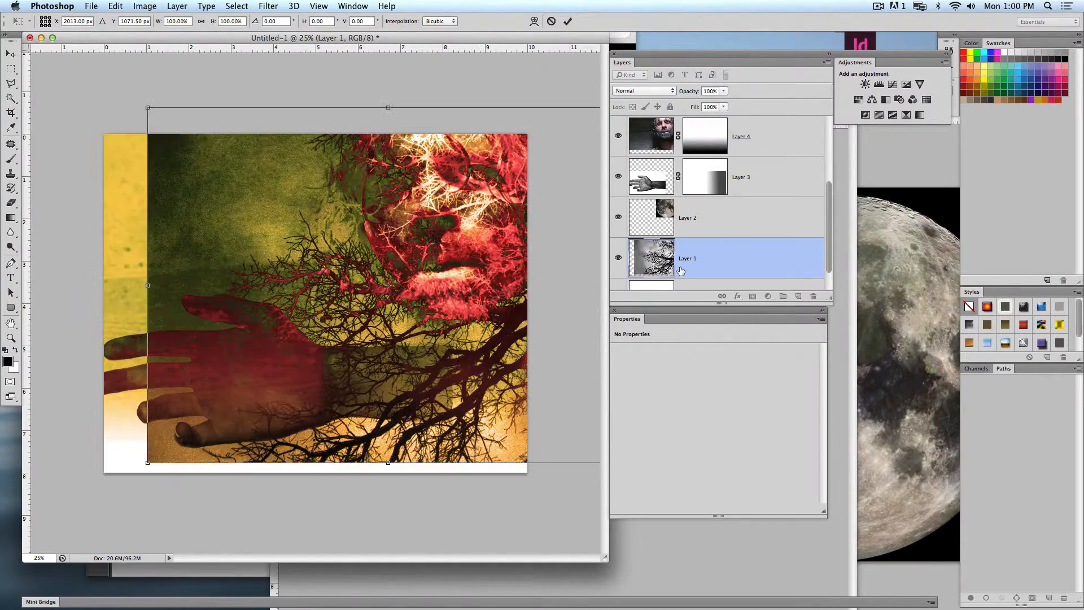
pyautogui.press('Return')
pyautogui.moveTo(501, 368); pyautogui.dragTo(456, 380)
pyautogui.press('super+z')
pyautogui.press('super+z')
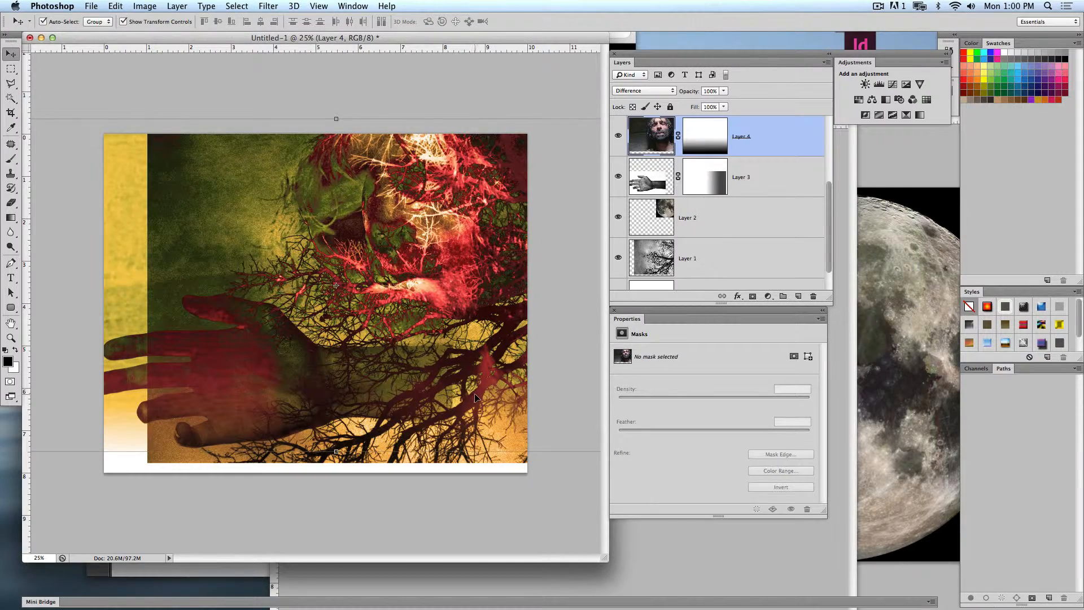
pyautogui.press('alt+super+z')
pyautogui.press('alt+super+z')
pyautogui.press('alt+super+z')
pyautogui.click(549, 385)
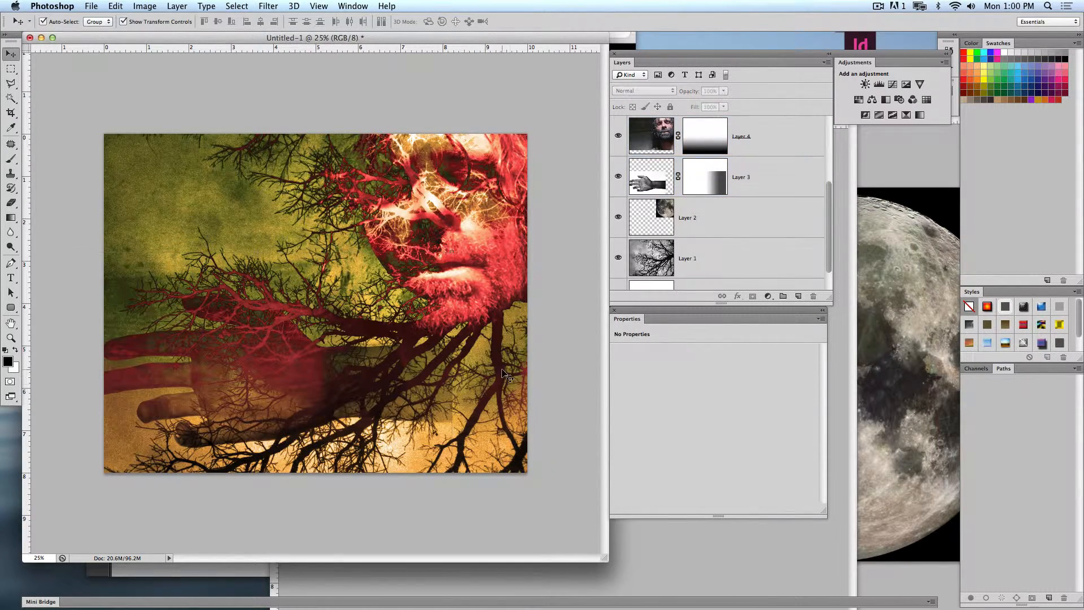
# - Scale the tree on Layer 1 to 90.94% width and lower its top edge to the canvas's top edge
pyautogui.click(502, 370)
pyautogui.click(521, 451)
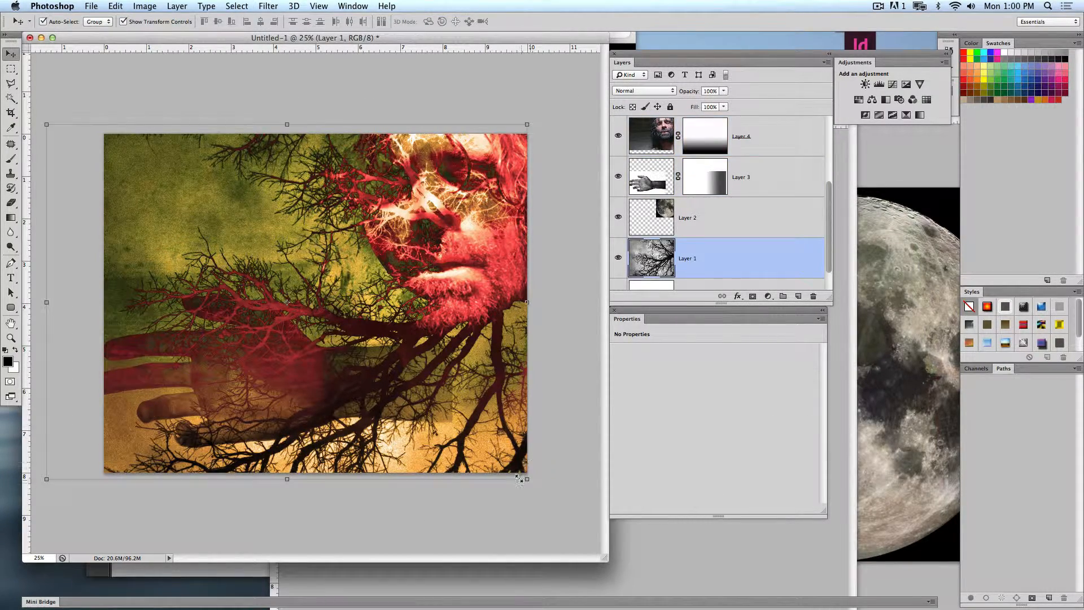
pyautogui.moveTo(48, 302); pyautogui.dragTo(90, 303)
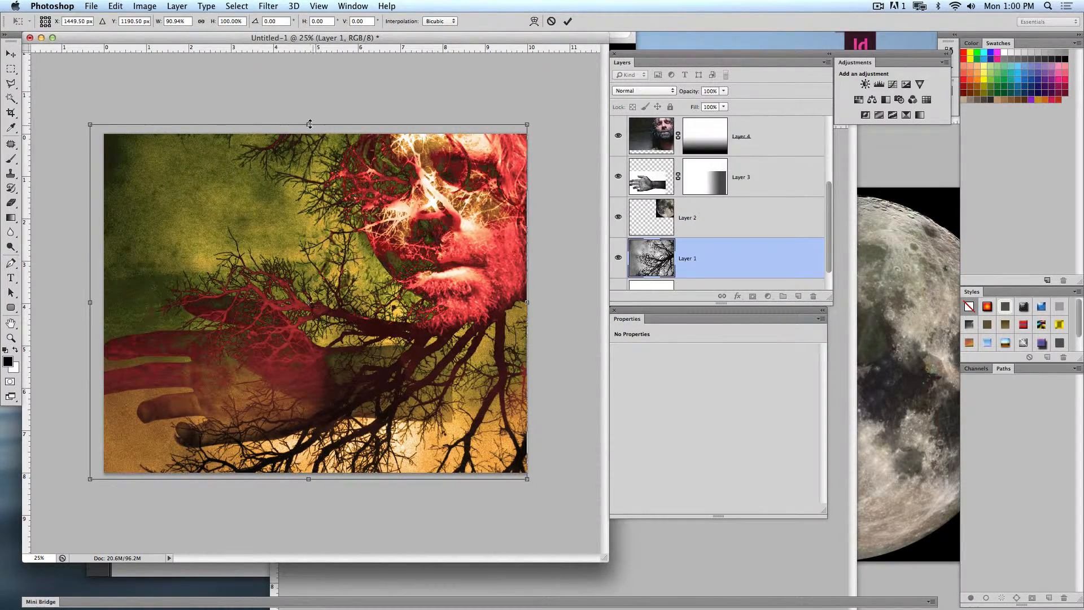
pyautogui.moveTo(310, 124); pyautogui.dragTo(309, 134)
pyautogui.press('Return')
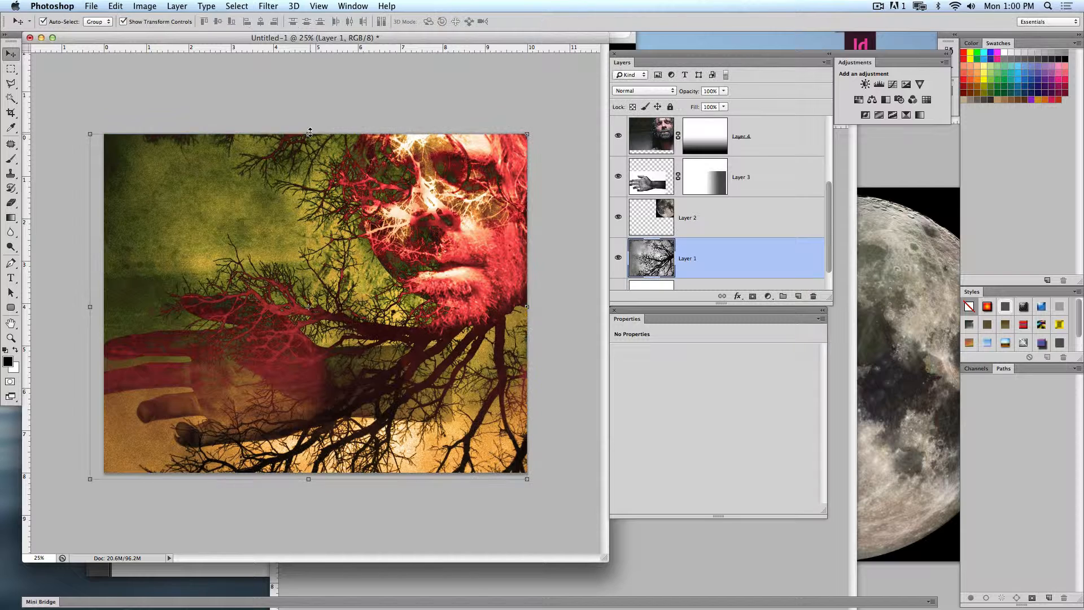
pyautogui.click(363, 85)
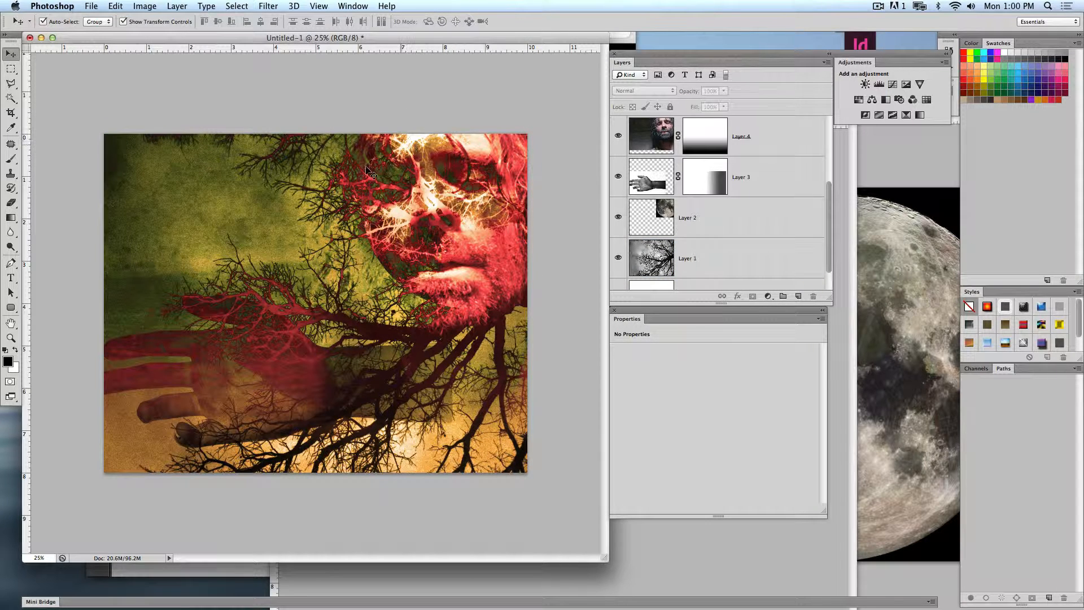
# - Open the Glorify poem PDF in Adobe Reader and read through its verses for wording and imagery used in the composite
pyautogui.click(11, 278)
pyautogui.click(141, 580)
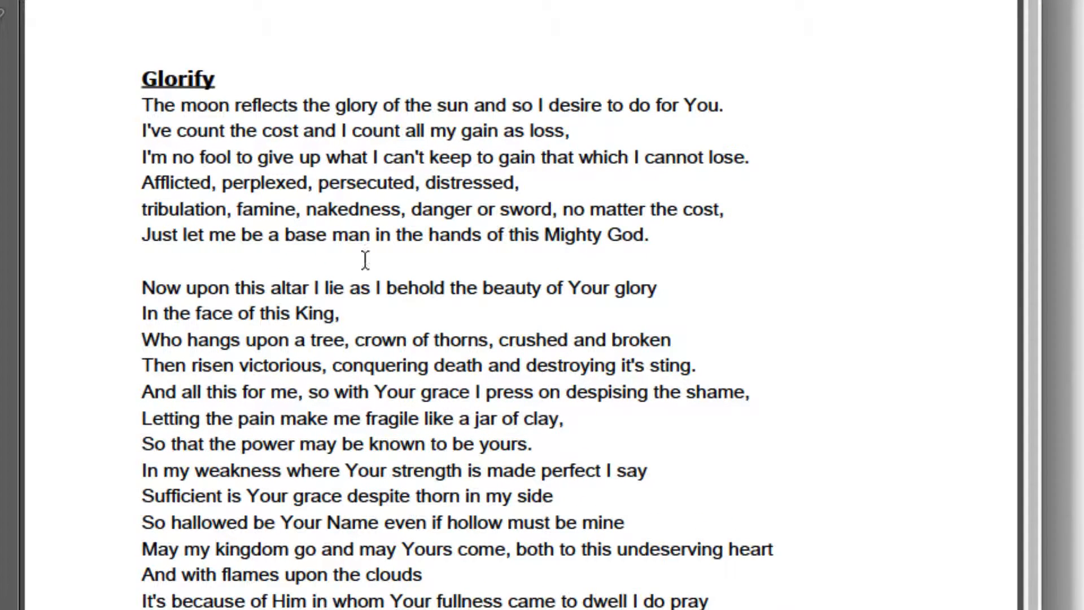
pyautogui.moveTo(157, 106); pyautogui.dragTo(413, 209)
pyautogui.click(412, 208)
pyautogui.scroll(-1, 402, 236)
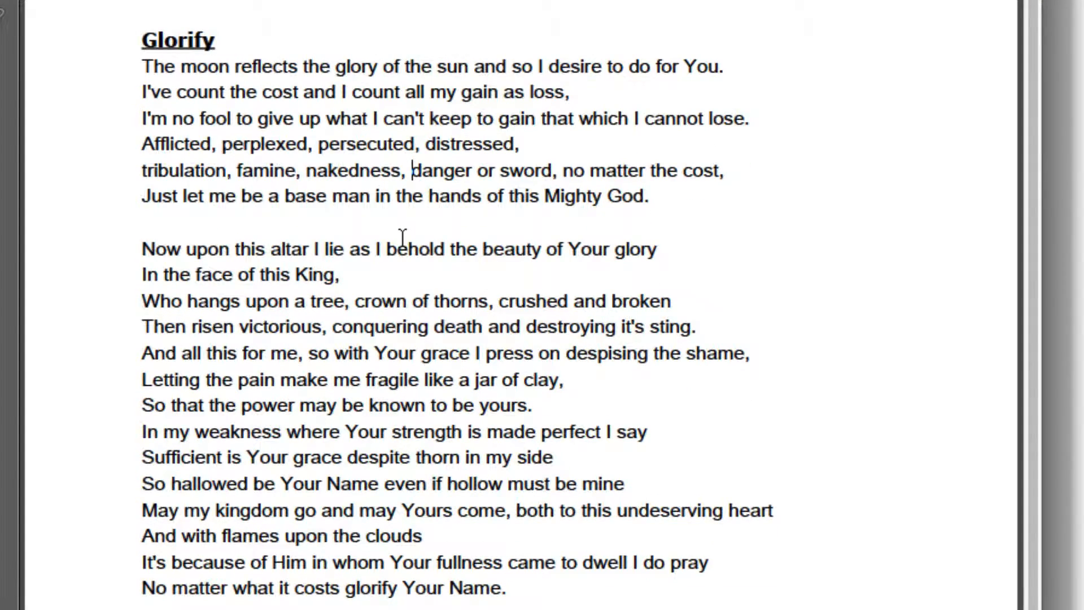
pyautogui.moveTo(544, 197); pyautogui.dragTo(634, 196)
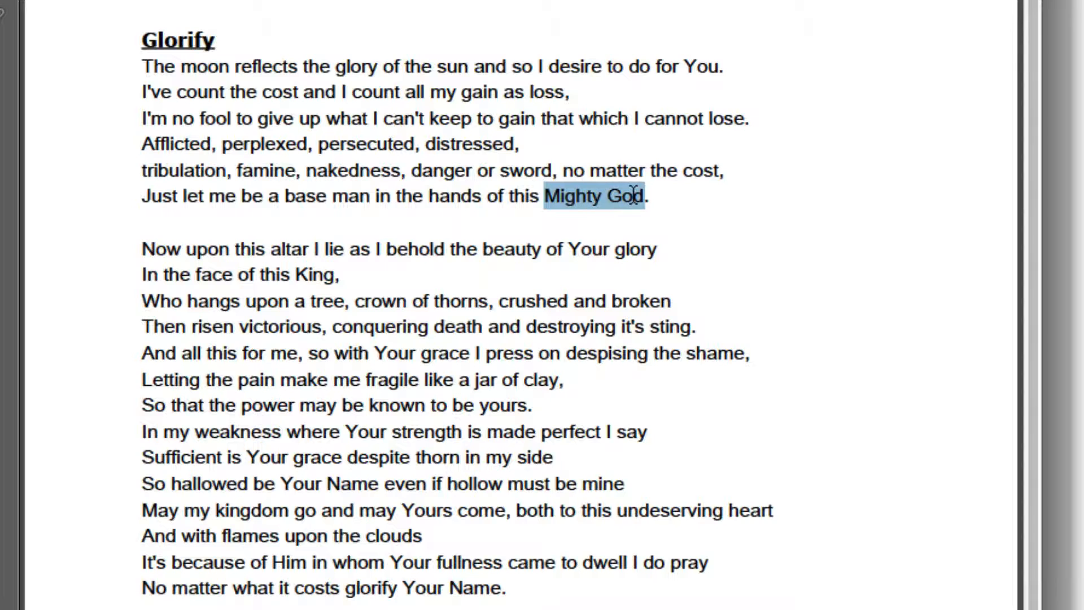
pyautogui.scroll(-1, 491, 269)
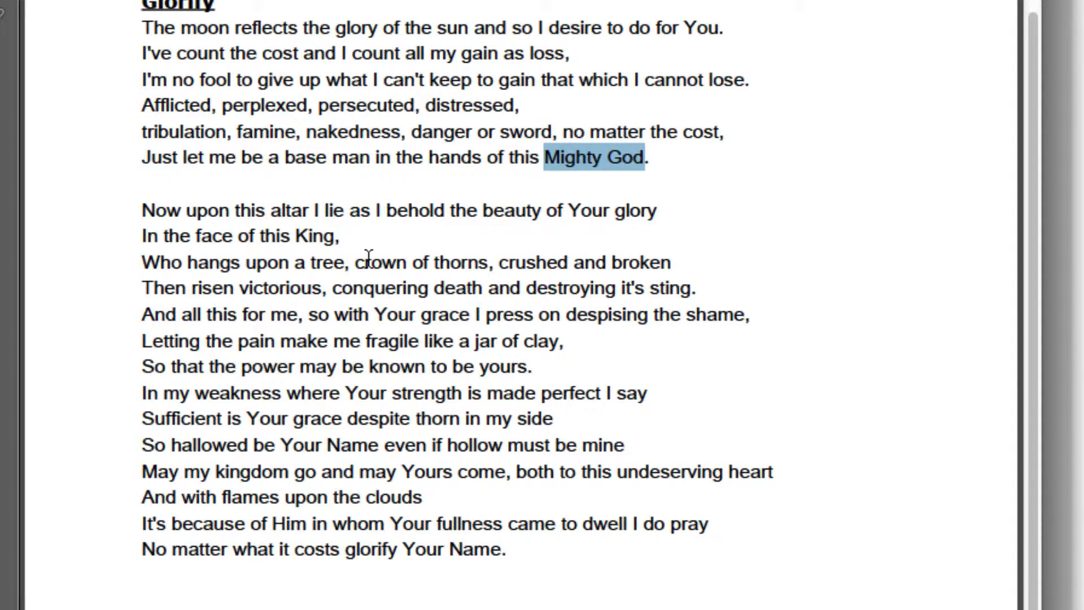
pyautogui.moveTo(366, 261); pyautogui.dragTo(670, 262)
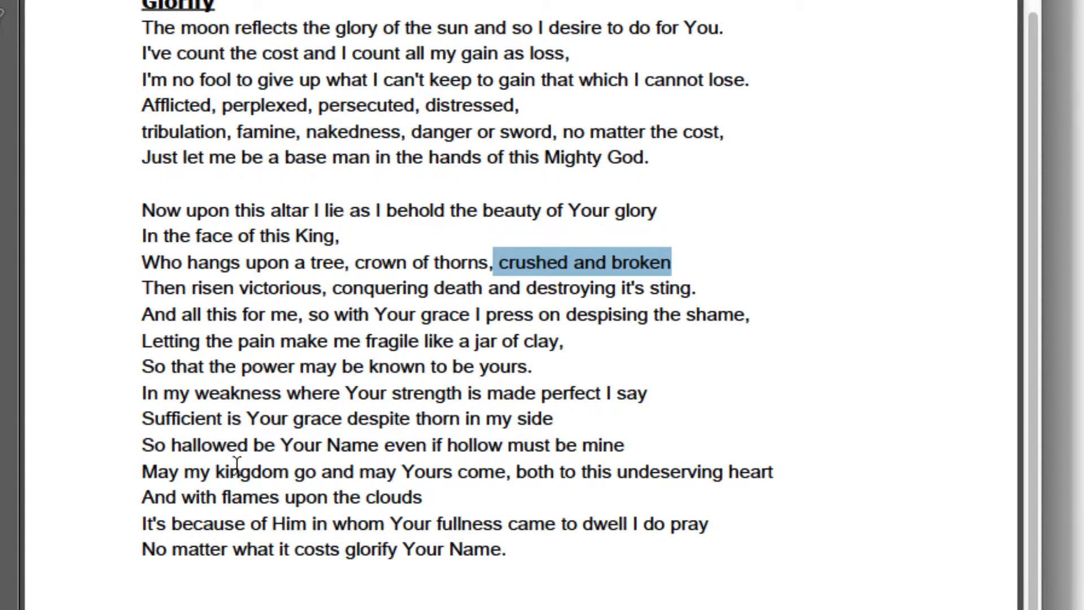
pyautogui.moveTo(148, 446); pyautogui.dragTo(621, 446)
pyautogui.click(196, 525)
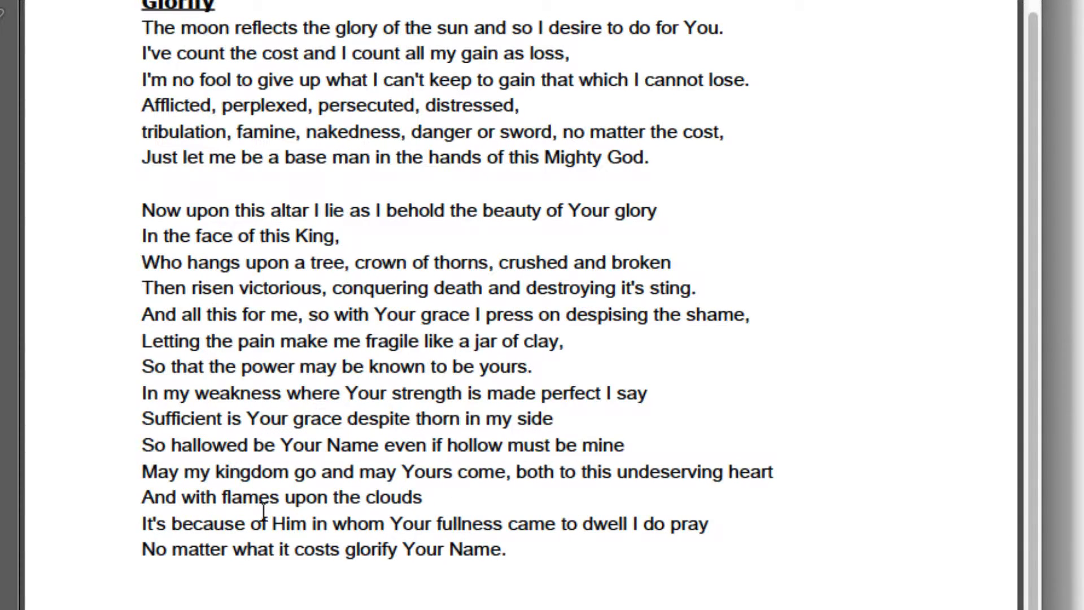
# - Copy the words "Your Name" from the poem's last line and paste them as new text in the Photoshop composite
pyautogui.moveTo(403, 550); pyautogui.dragTo(486, 550)
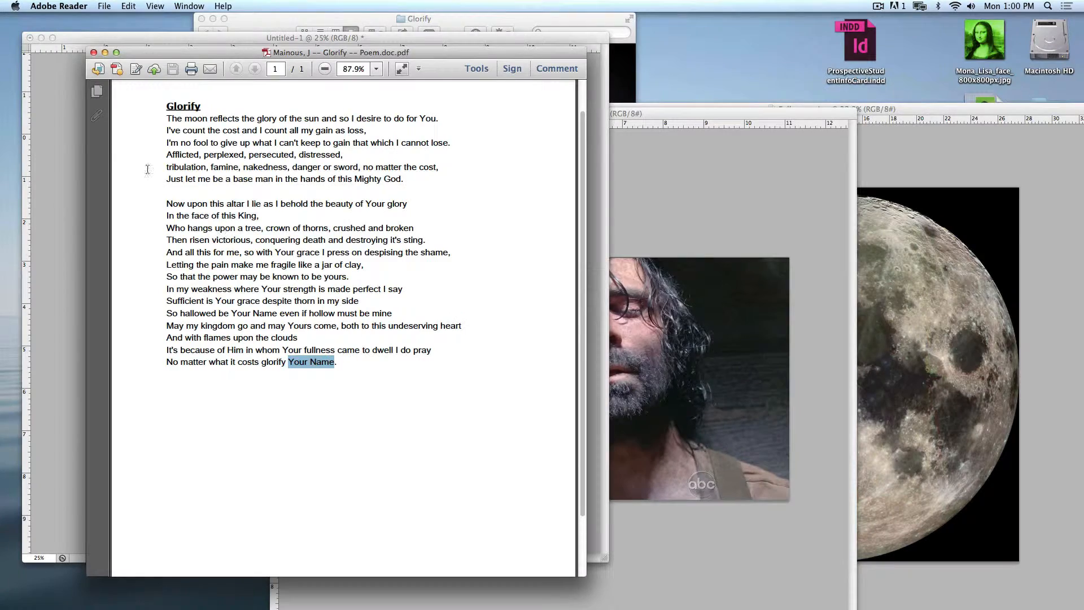
pyautogui.click(67, 194)
pyautogui.click(121, 233)
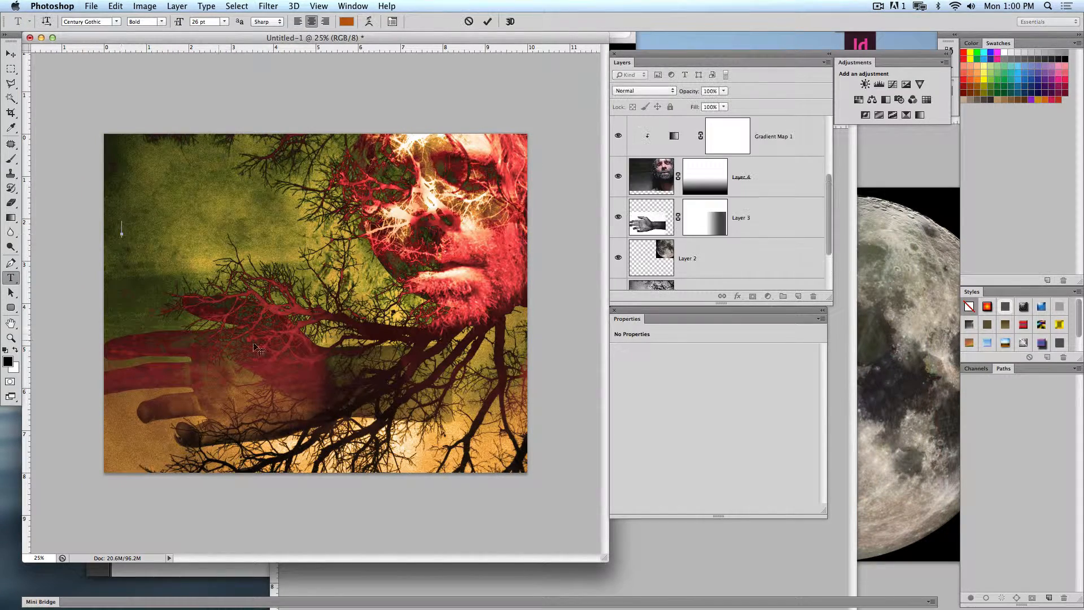
pyautogui.write('Your Name')
# - Enlarge the "Your Name" text across the upper half of the image and set its layer's blend mode to Multiply
pyautogui.click(11, 54)
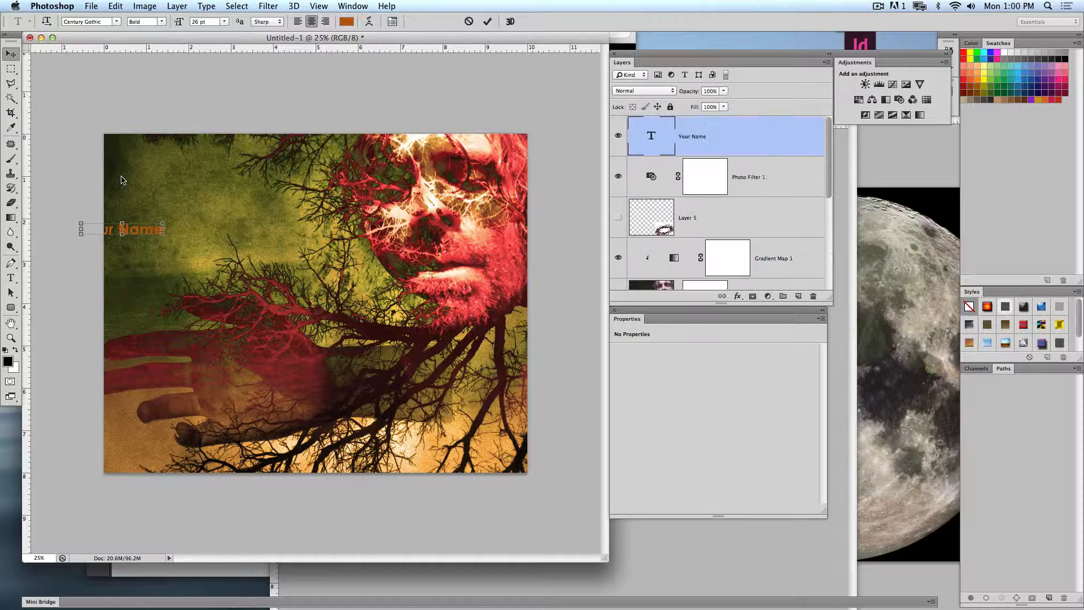
pyautogui.moveTo(144, 234); pyautogui.dragTo(394, 243)
pyautogui.press('Return')
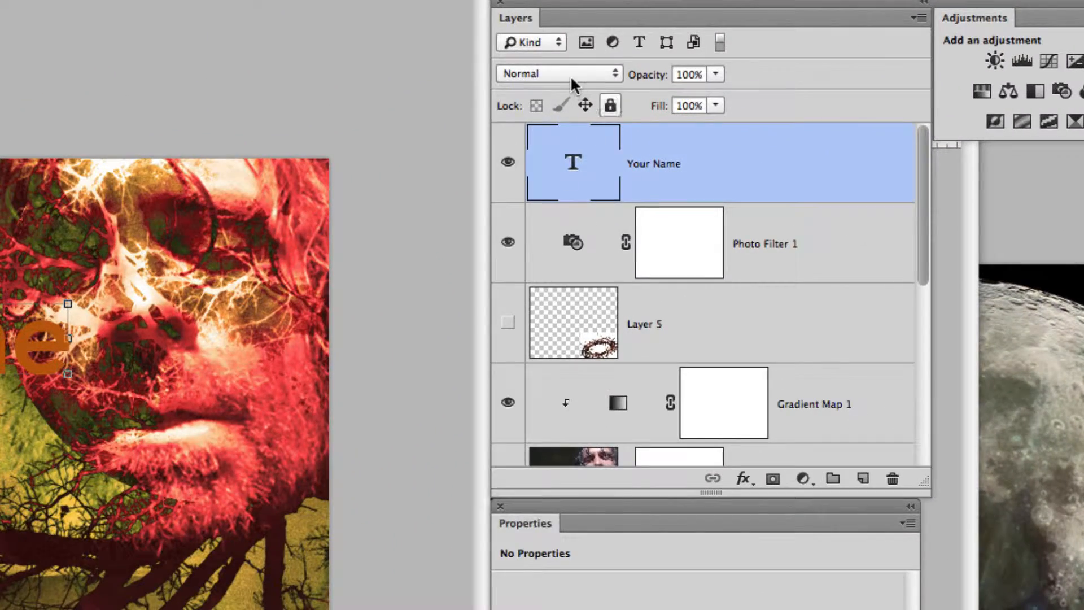
pyautogui.click(571, 79)
pyautogui.click(558, 130)
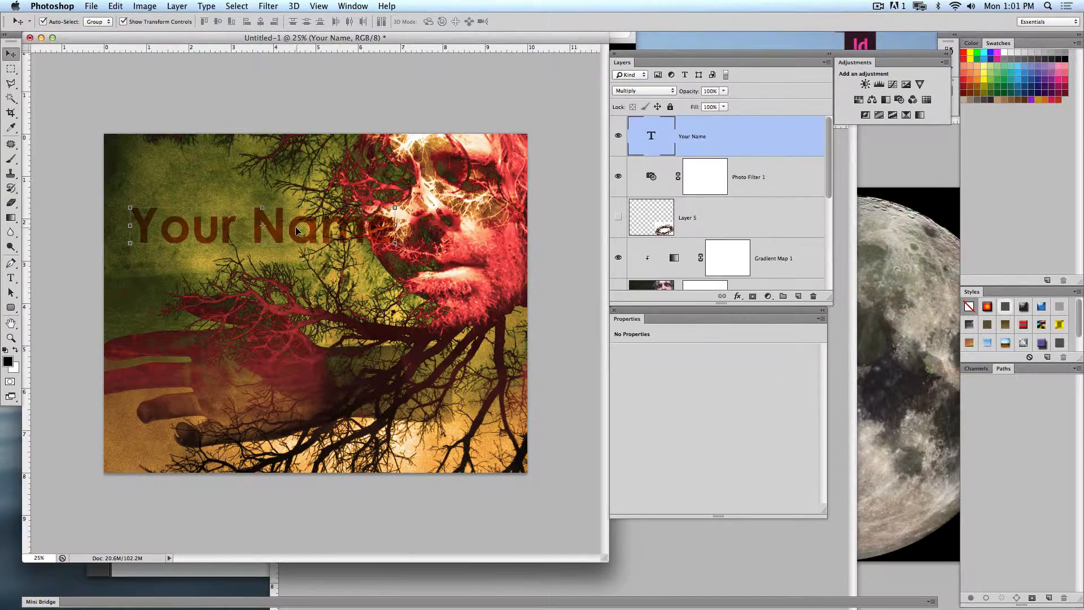
# - Move the "Your Name" text to the bottom of the canvas and scale it up to span most of the width
pyautogui.moveTo(297, 230); pyautogui.dragTo(288, 450)
pyautogui.moveTo(391, 429); pyautogui.dragTo(494, 410)
pyautogui.press('Return')
# - Add a drop shadow with 25% noise to the "Your Name" text layer
pyautogui.doubleClick(774, 139)
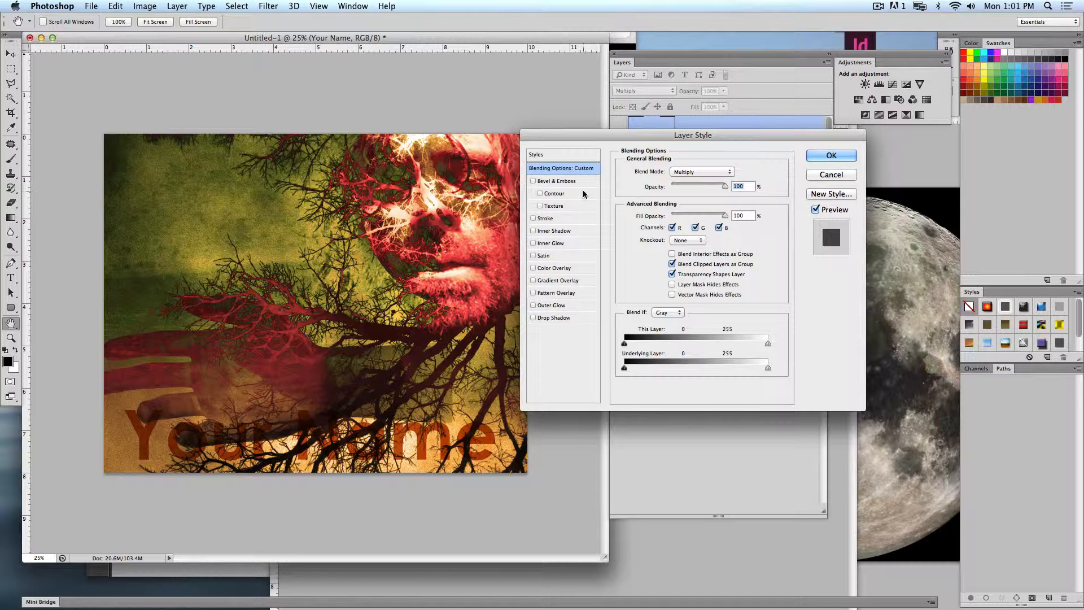
pyautogui.click(551, 318)
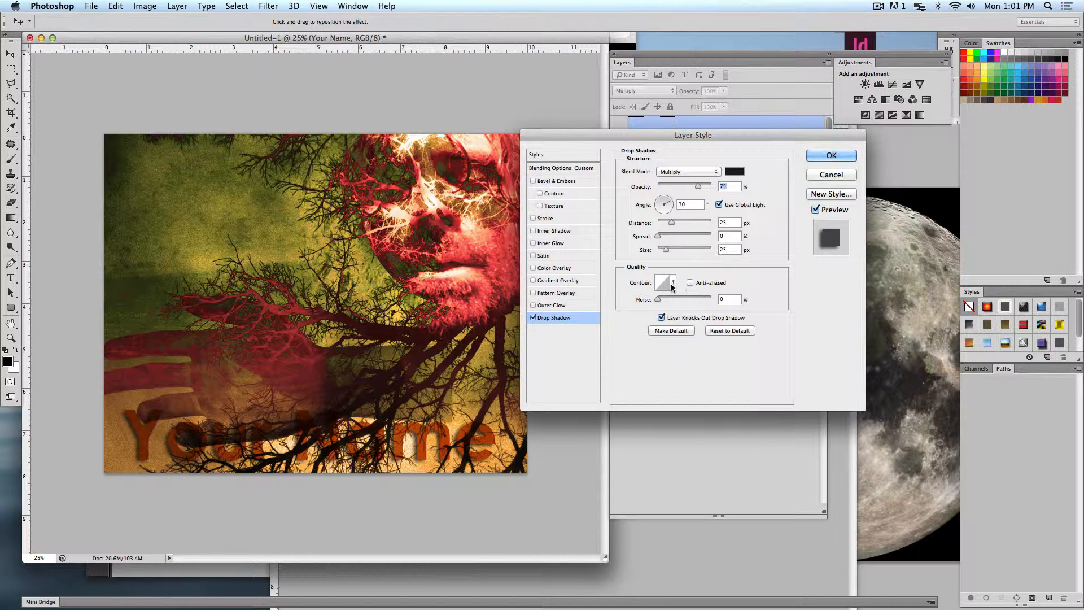
pyautogui.moveTo(658, 299); pyautogui.dragTo(676, 302)
# - Try a Bevel & Emboss effect on the text, turn it off, and return to the drop shadow settings
pyautogui.click(556, 181)
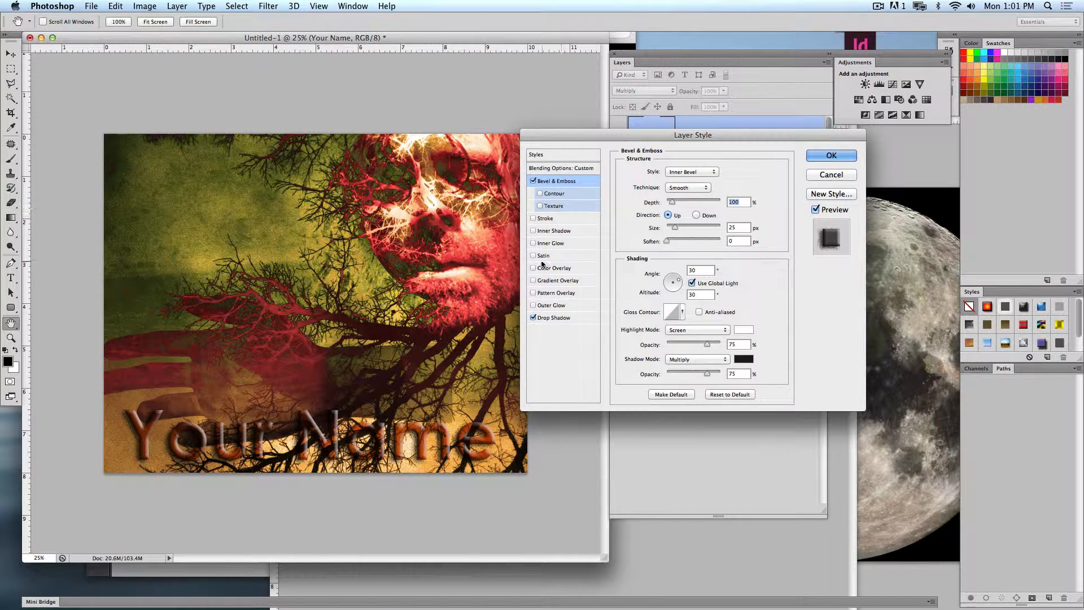
pyautogui.click(533, 181)
pyautogui.click(551, 318)
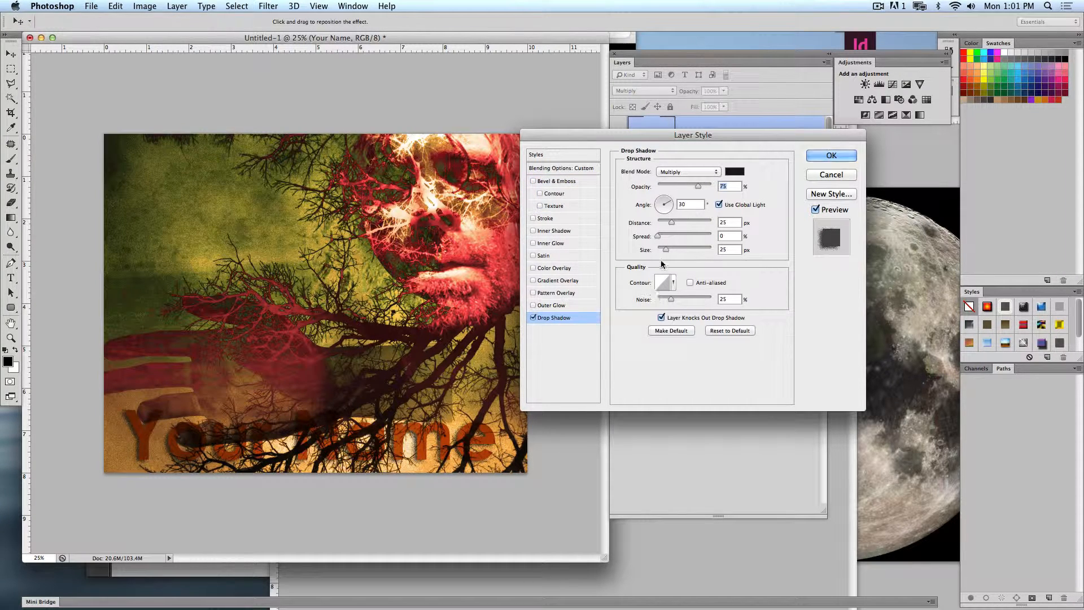
# - Set the drop shadow to 0 px distance, 31% spread, 114 px size and 100% opacity
pyautogui.moveTo(671, 222); pyautogui.dragTo(673, 249)
pyautogui.moveTo(657, 236); pyautogui.dragTo(684, 249)
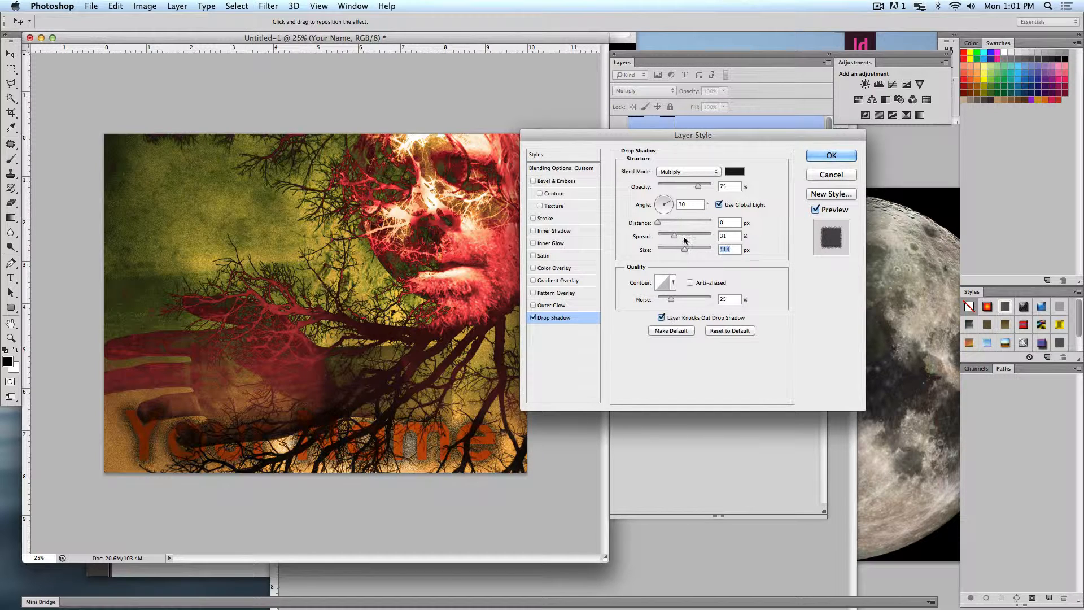
pyautogui.moveTo(697, 185); pyautogui.dragTo(619, 214)
# - Set the text layer's fill opacity to 0% and reduce the drop shadow's spread to 15%
pyautogui.click(569, 167)
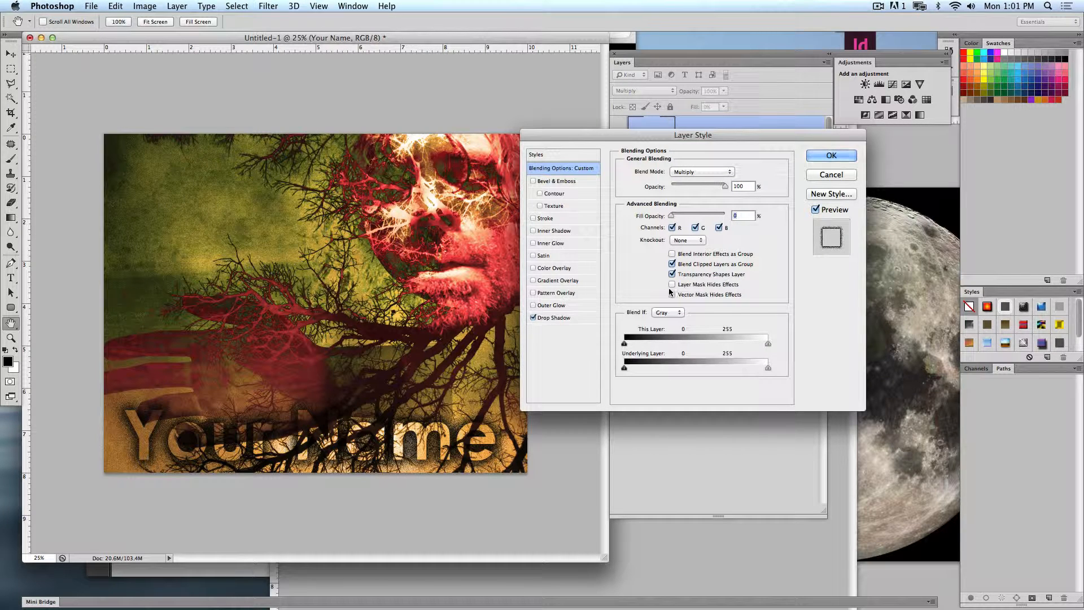
pyautogui.click(556, 318)
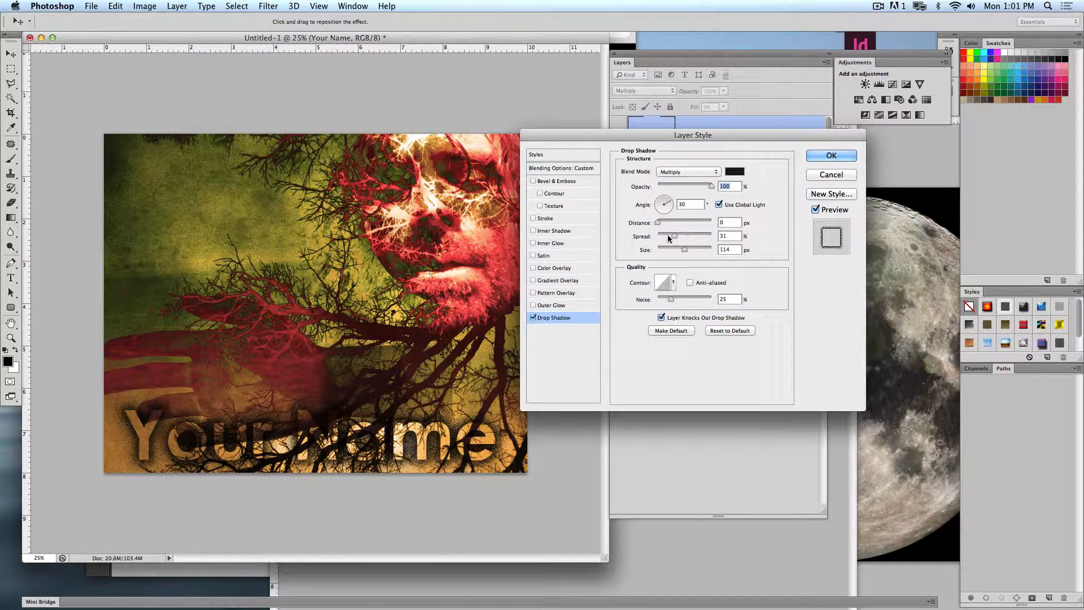
pyautogui.moveTo(672, 238); pyautogui.dragTo(665, 236)
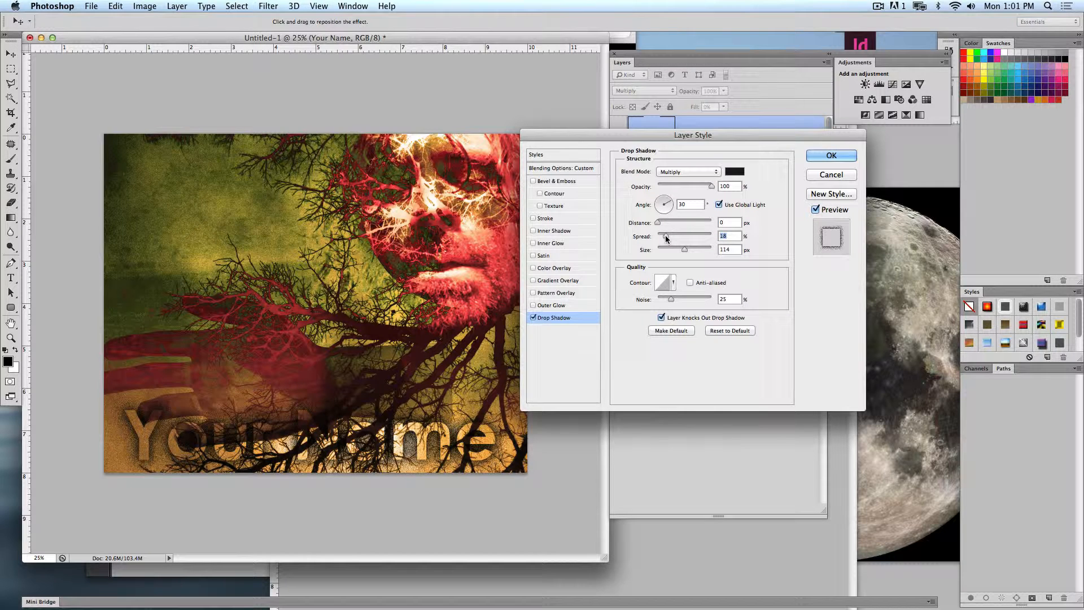
# - Try the Dissolve, Difference, Exclusion, Divide and Subtract blend modes on the text's drop shadow
pyautogui.click(689, 171)
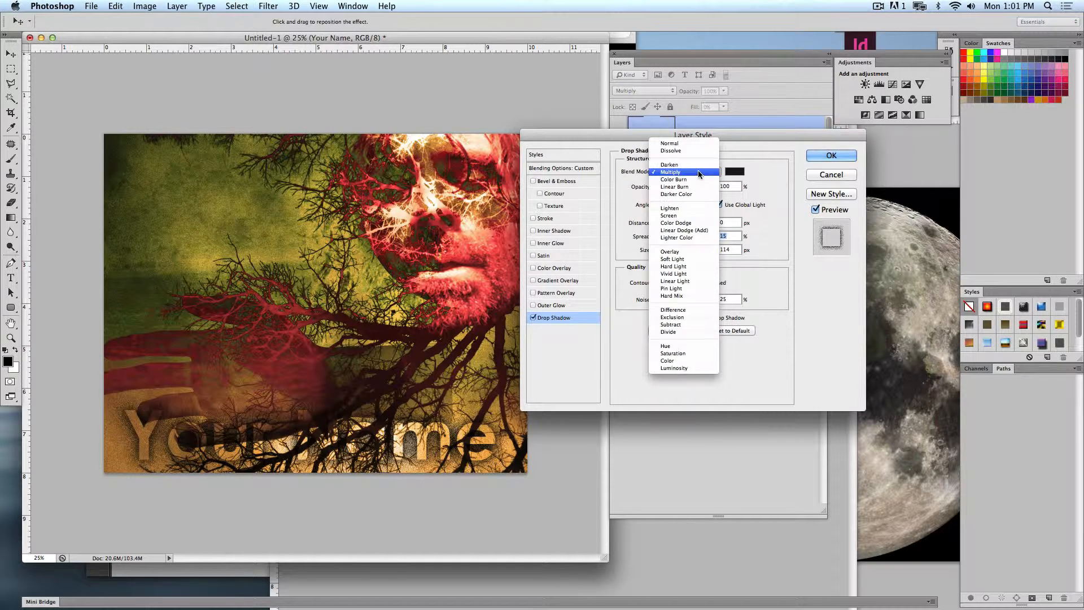
pyautogui.click(693, 147)
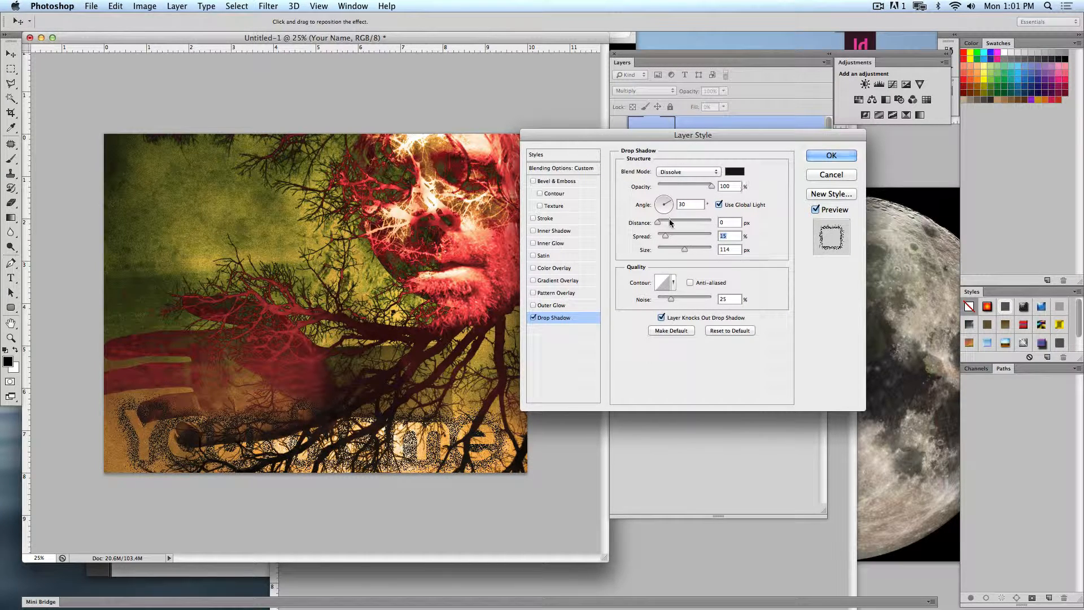
pyautogui.moveTo(711, 186)
pyautogui.mouseDown()
pyautogui.moveTo(668, 187)
pyautogui.moveTo(711, 186)
pyautogui.mouseUp()
pyautogui.click(660, 171)
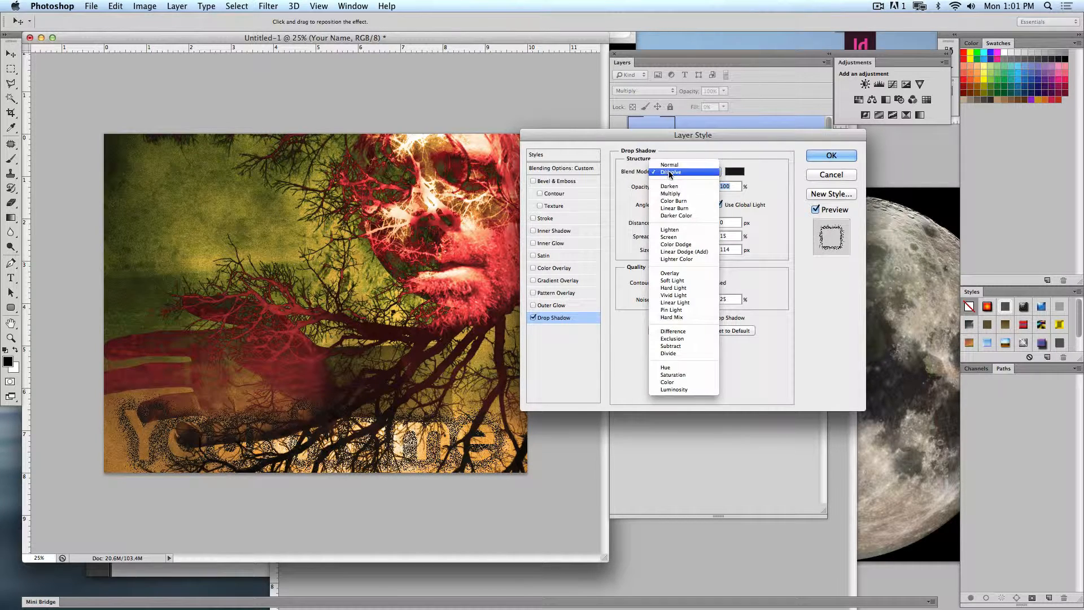
pyautogui.click(685, 331)
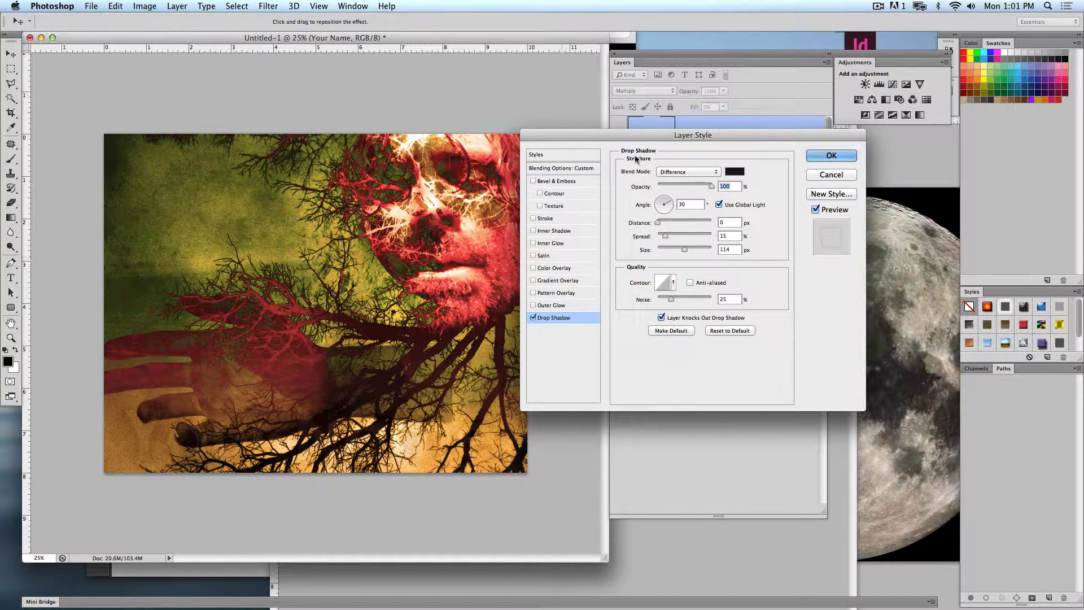
pyautogui.click(681, 171)
pyautogui.click(673, 179)
pyautogui.click(677, 172)
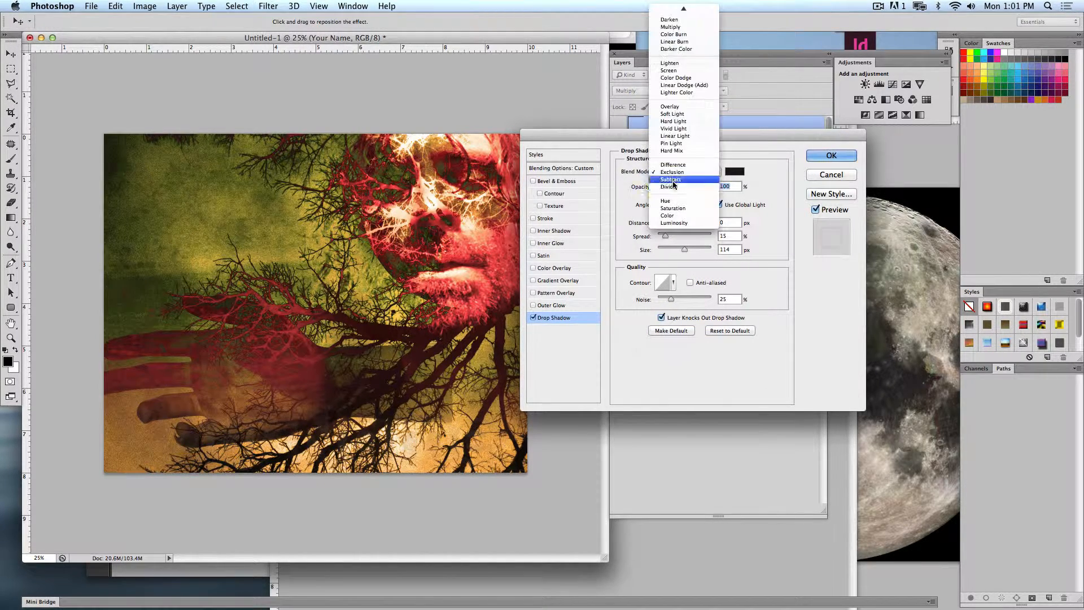
pyautogui.click(675, 186)
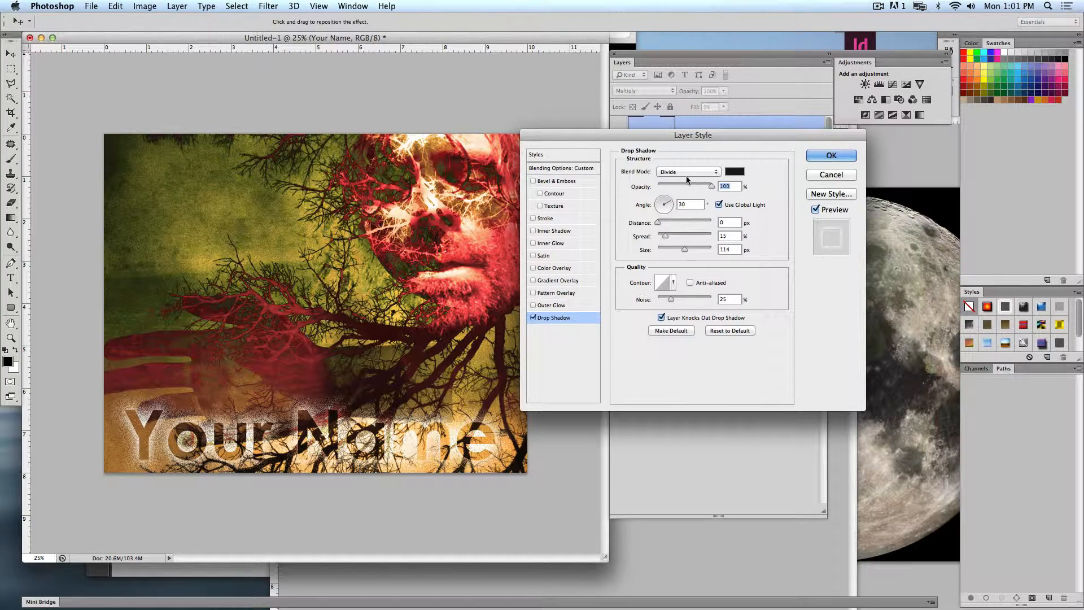
pyautogui.click(679, 172)
pyautogui.click(679, 163)
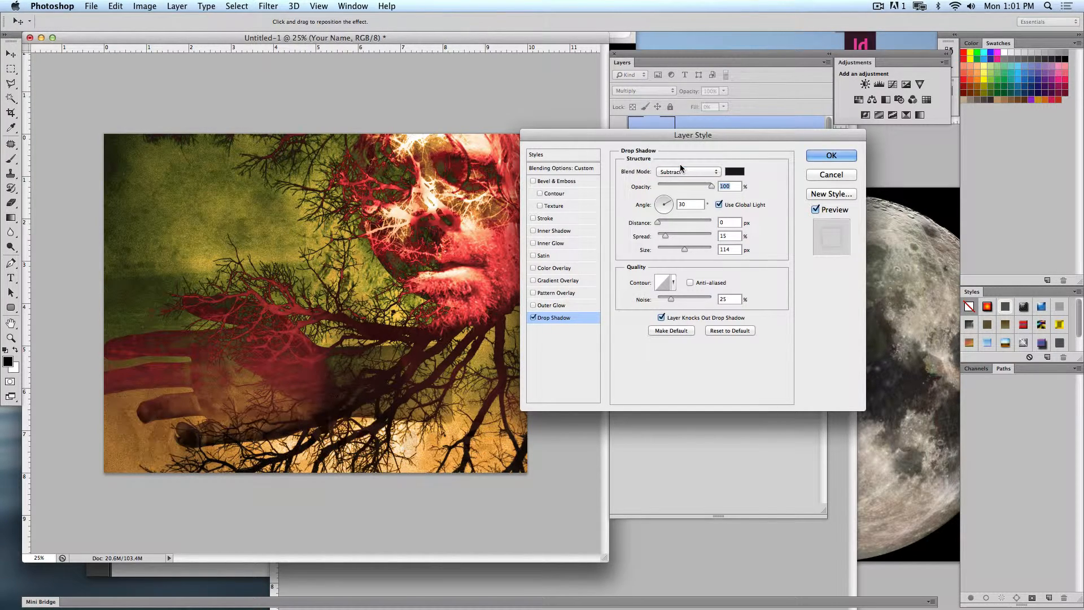
# - Set the drop shadow's blend mode to Overlay and apply the layer style
pyautogui.click(679, 173)
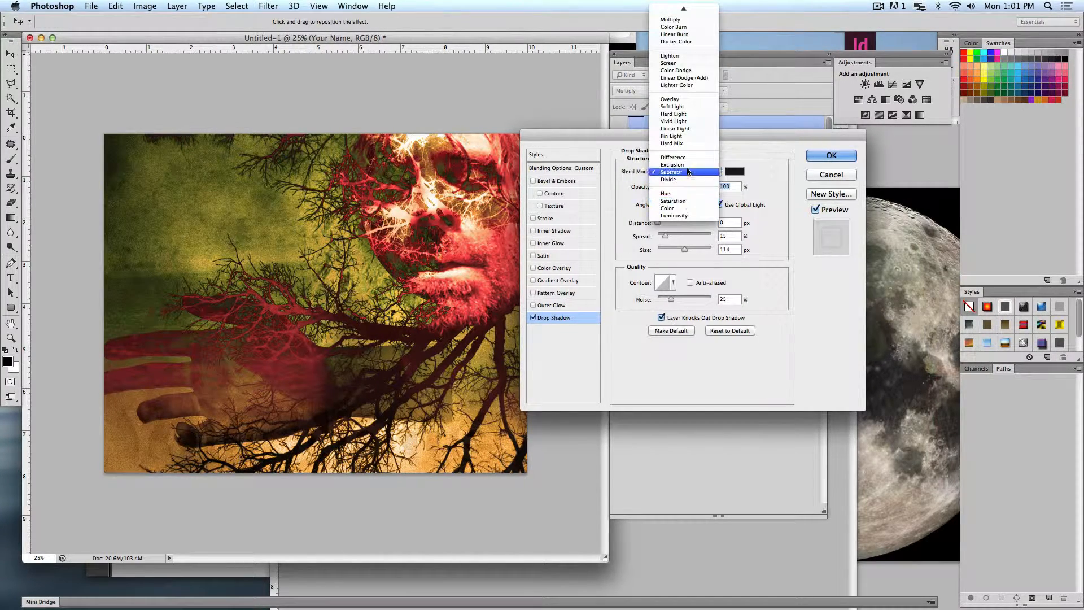
pyautogui.click(691, 99)
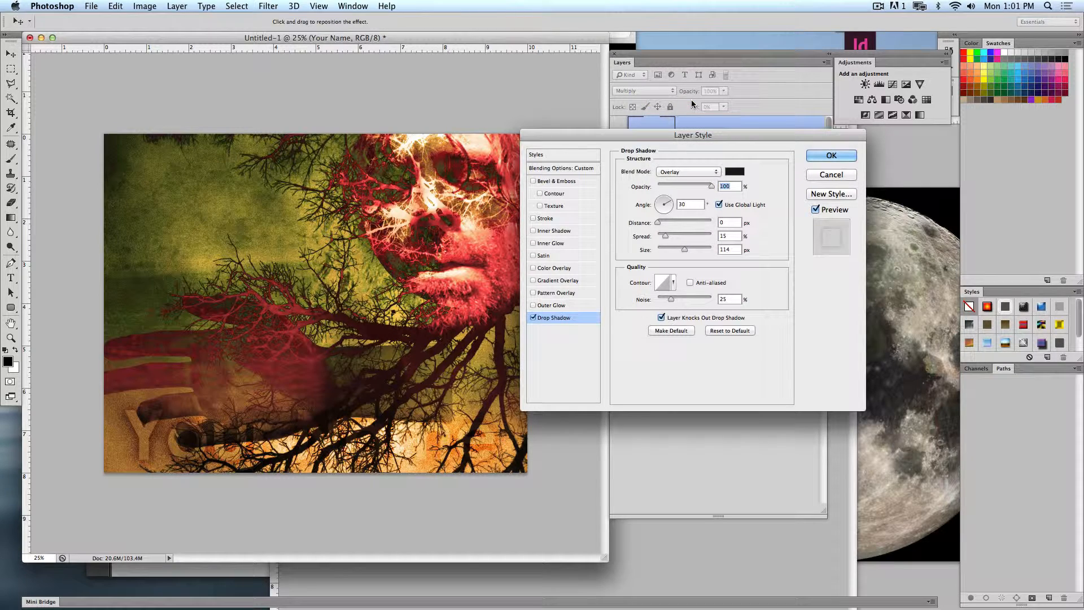
pyautogui.press('Return')
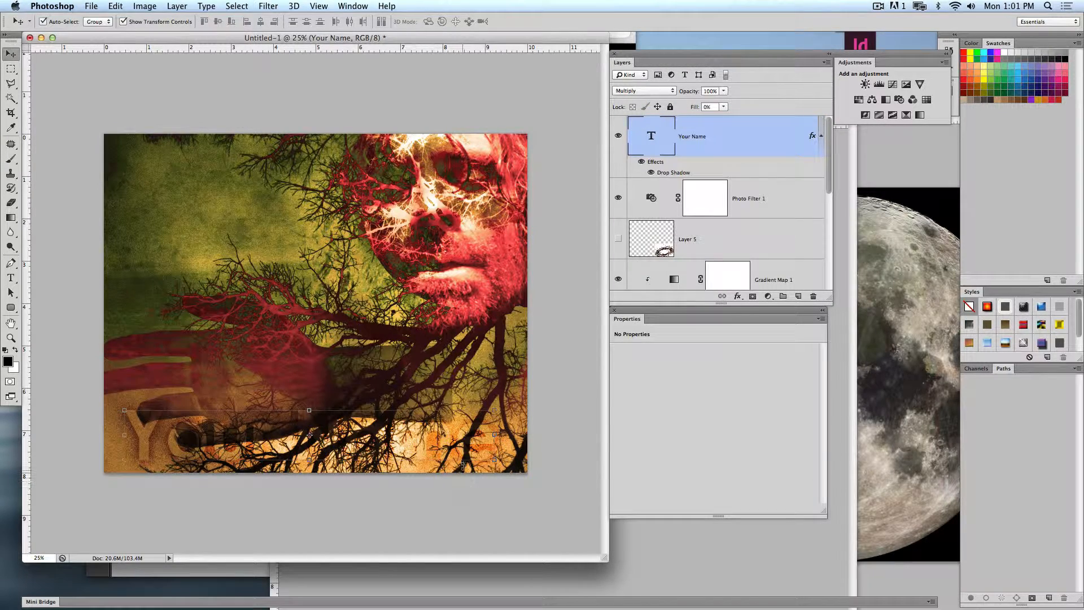
# - Move the "Your Name" text to the upper-left area of the artwork and scale it down to about 53 pt
pyautogui.moveTo(462, 460); pyautogui.dragTo(450, 229)
pyautogui.hotkey('ctrl', 't')
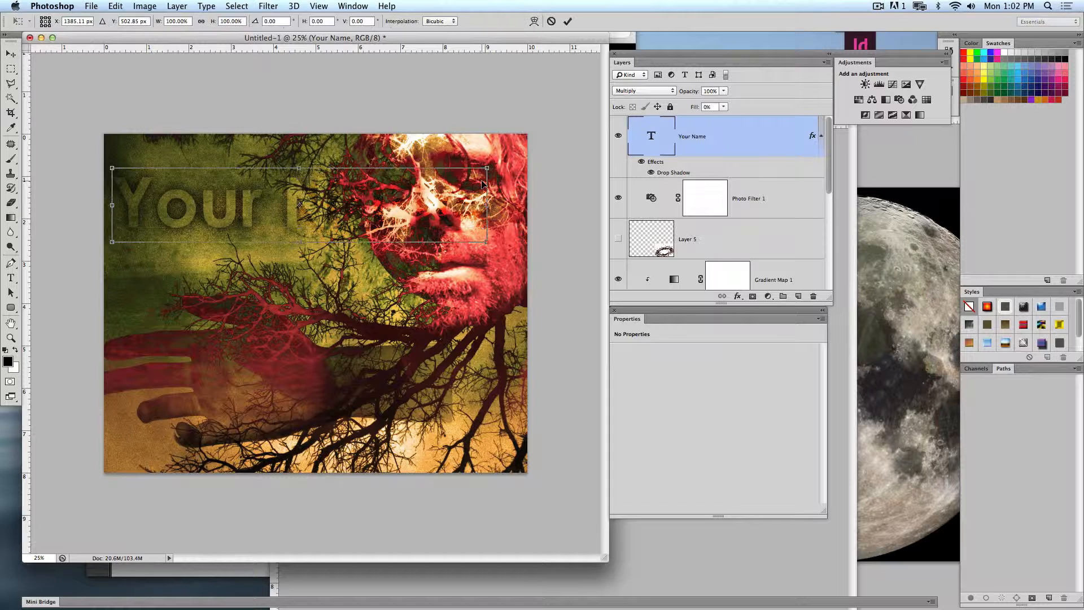
pyautogui.moveTo(485, 169); pyautogui.dragTo(269, 231)
pyautogui.moveTo(251, 230); pyautogui.dragTo(251, 183)
pyautogui.press('Return')
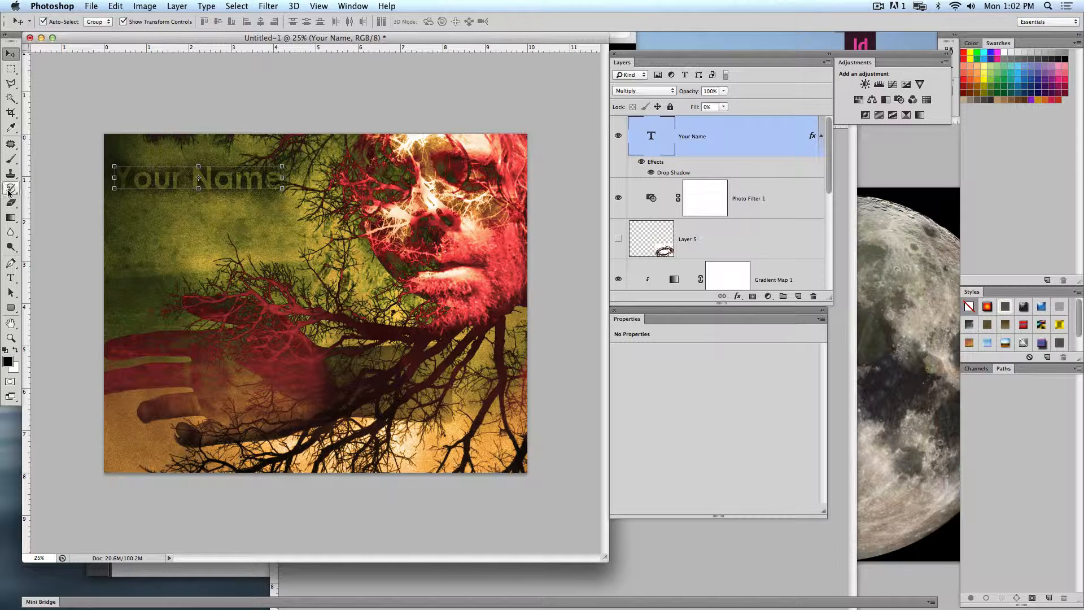
# - Change the font of the whole "Your Name" text to Desdemona
pyautogui.click(11, 278)
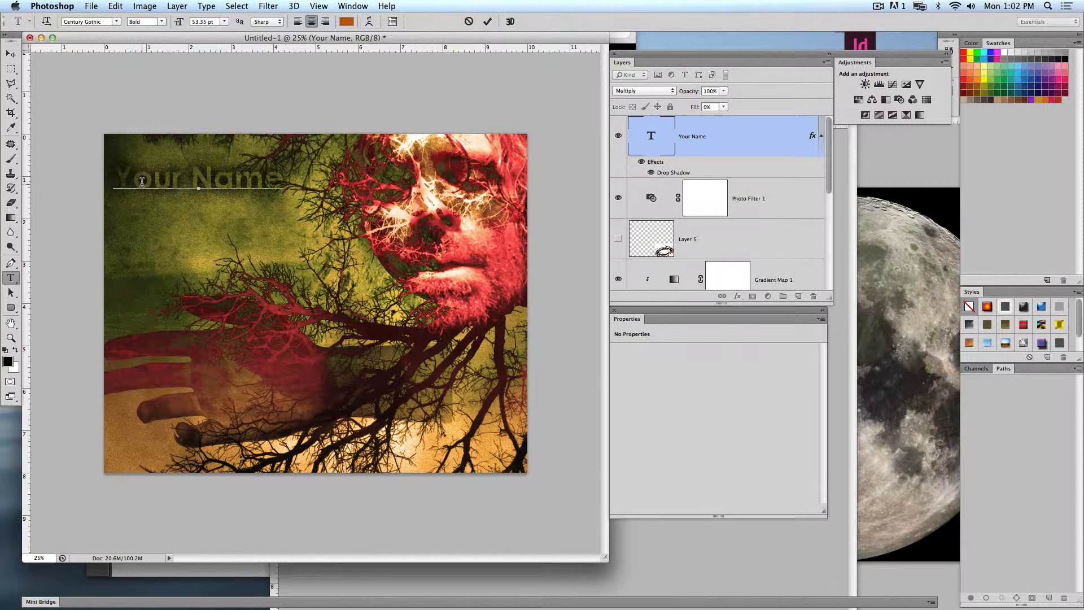
pyautogui.click(142, 179)
pyautogui.press('super+a')
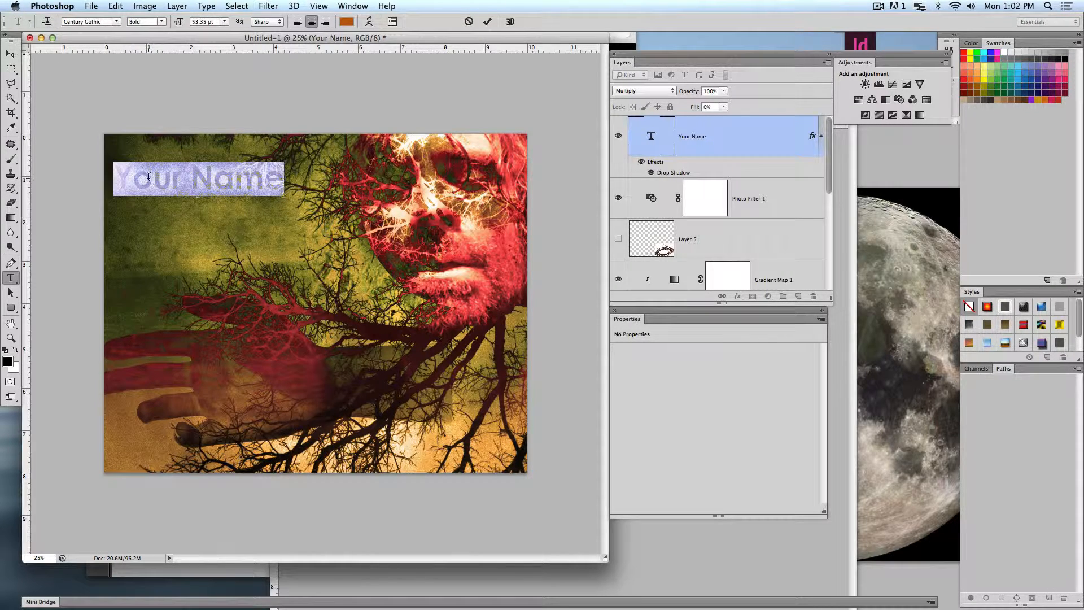
pyautogui.click(118, 22)
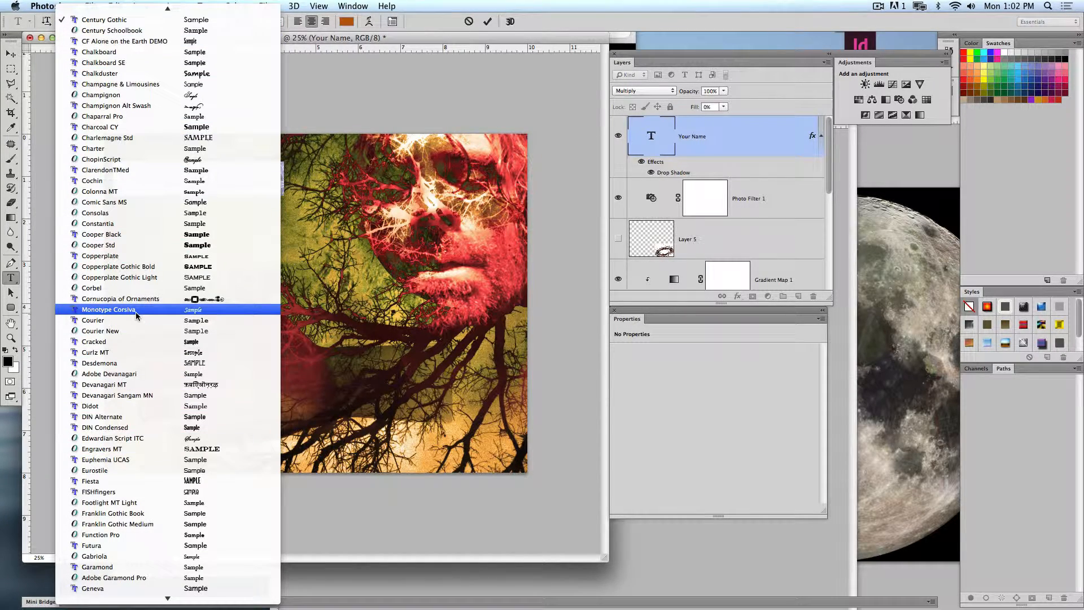
pyautogui.click(142, 363)
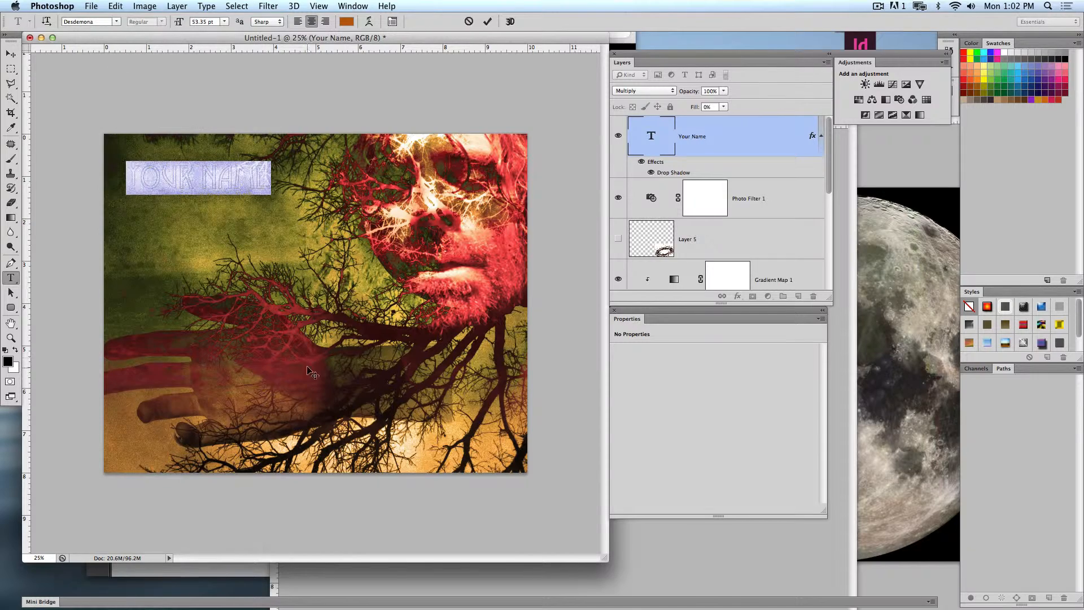
# - Enlarge the text to about 83 pt and place it over the branches in the artwork's lower-right corner
pyautogui.click(11, 54)
pyautogui.moveTo(270, 190); pyautogui.dragTo(341, 211)
pyautogui.moveTo(286, 203); pyautogui.dragTo(267, 252)
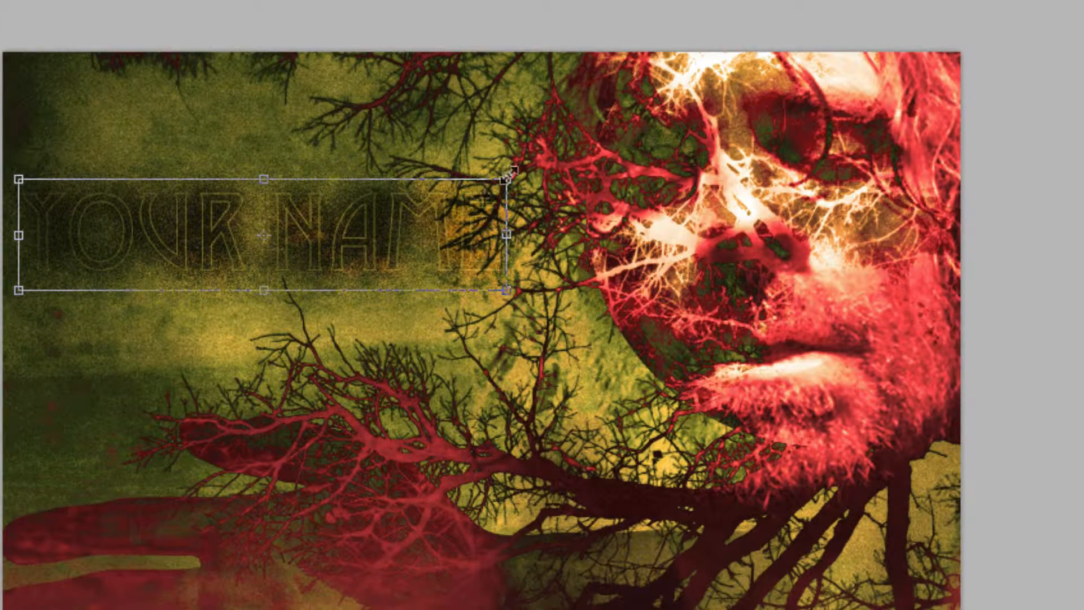
pyautogui.moveTo(506, 180); pyautogui.dragTo(528, 174)
pyautogui.moveTo(452, 249); pyautogui.dragTo(469, 572)
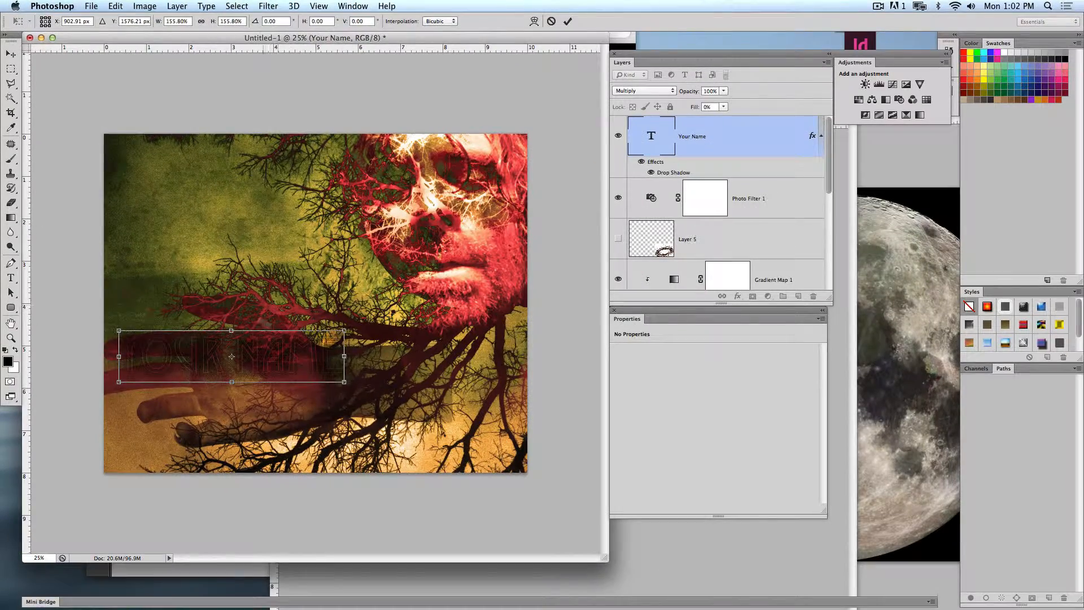
pyautogui.moveTo(316, 409); pyautogui.dragTo(553, 508)
pyautogui.press('Return')
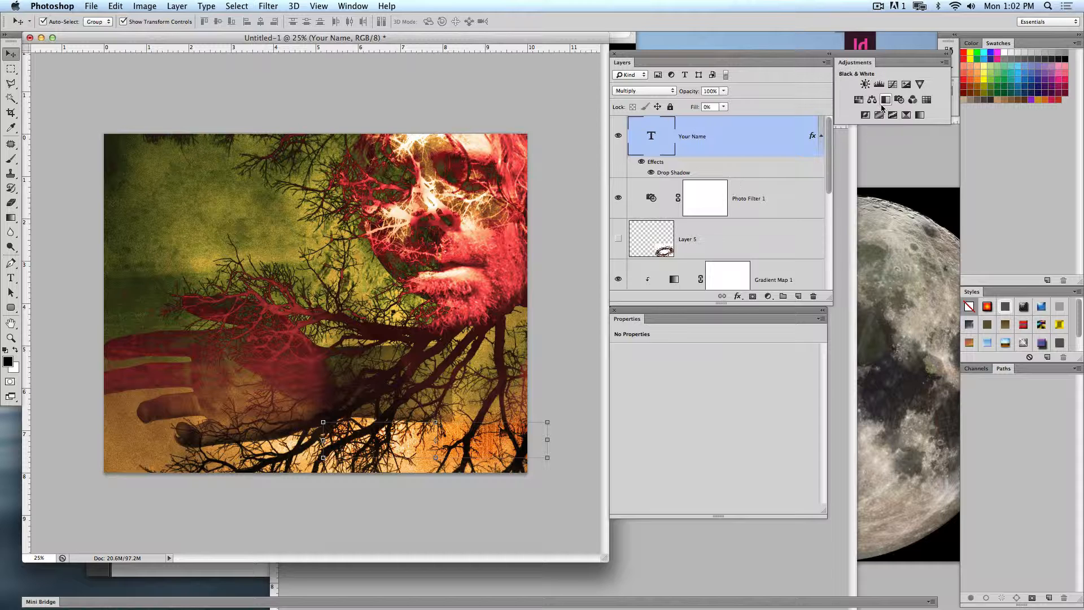
# - Move the layer and adjustment panels out of the way and set the text color to bright orange ff7800
pyautogui.moveTo(908, 58); pyautogui.dragTo(916, 232)
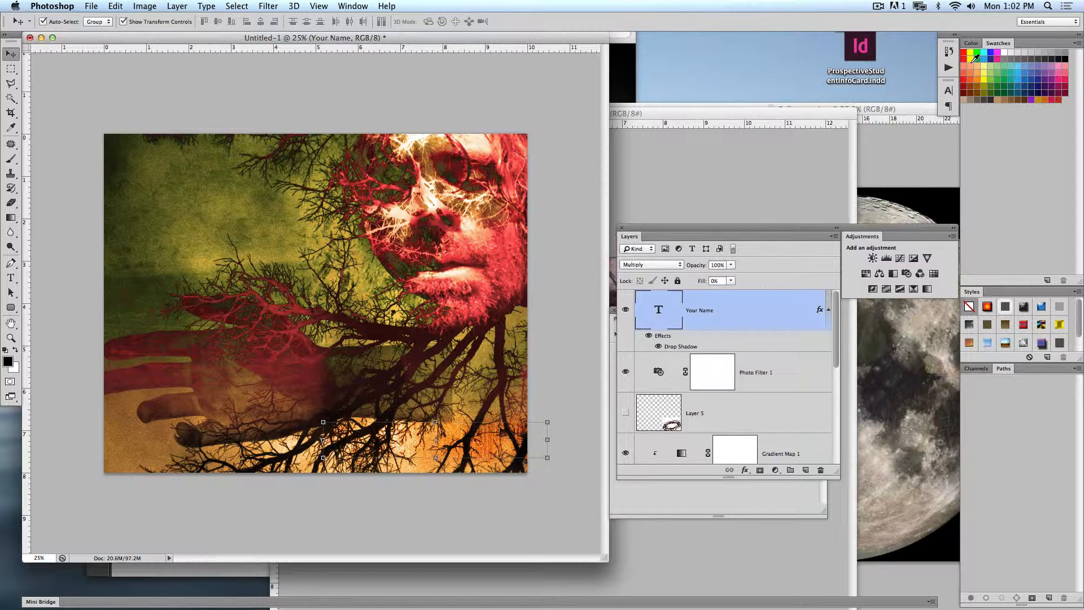
pyautogui.click(948, 90)
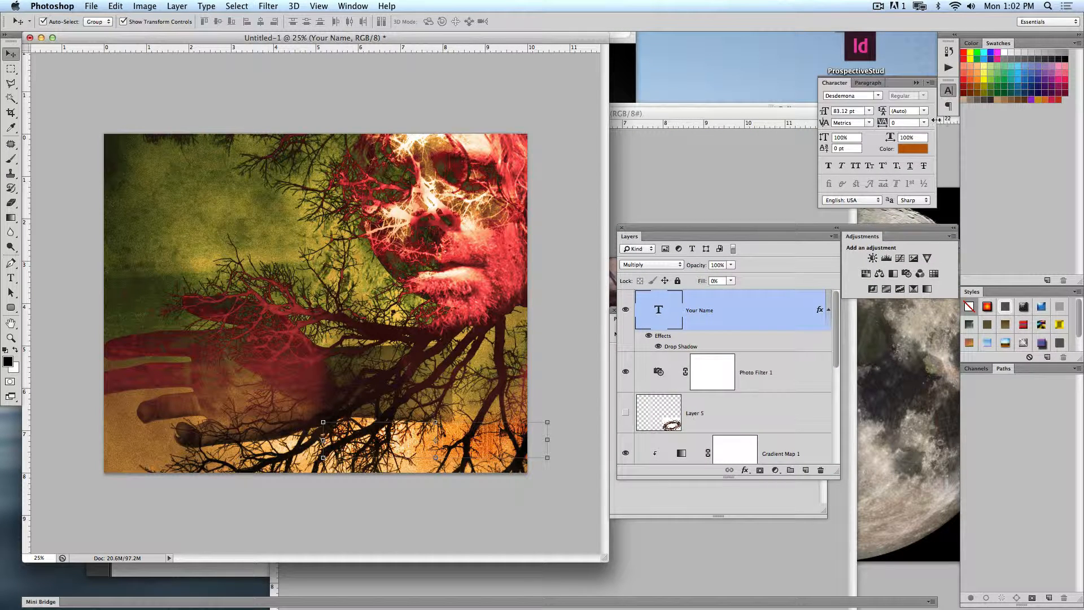
pyautogui.click(917, 154)
pyautogui.moveTo(614, 104); pyautogui.dragTo(681, 51)
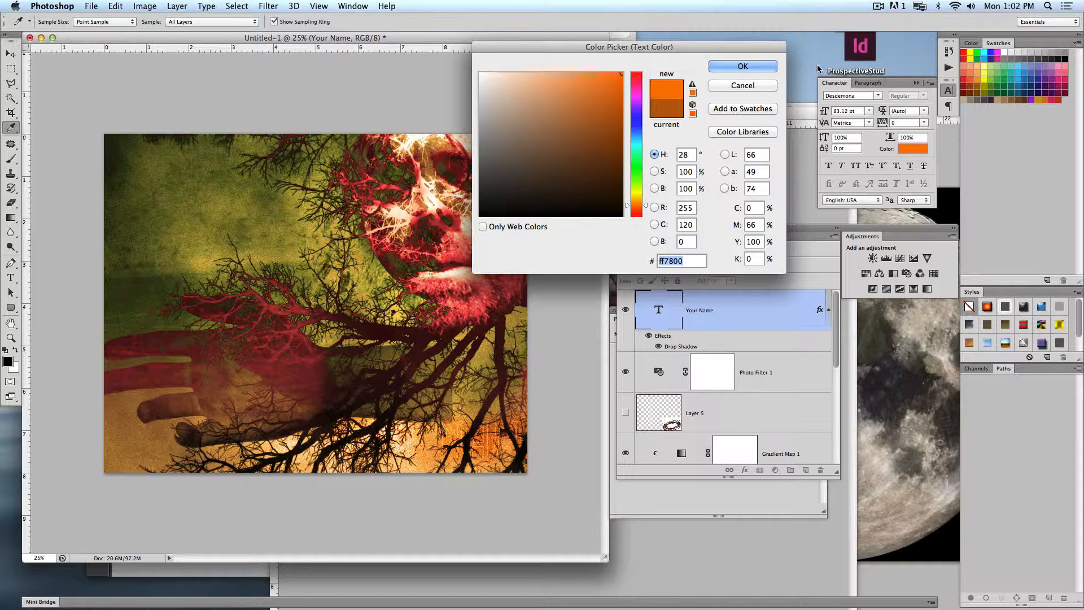
pyautogui.press('Return')
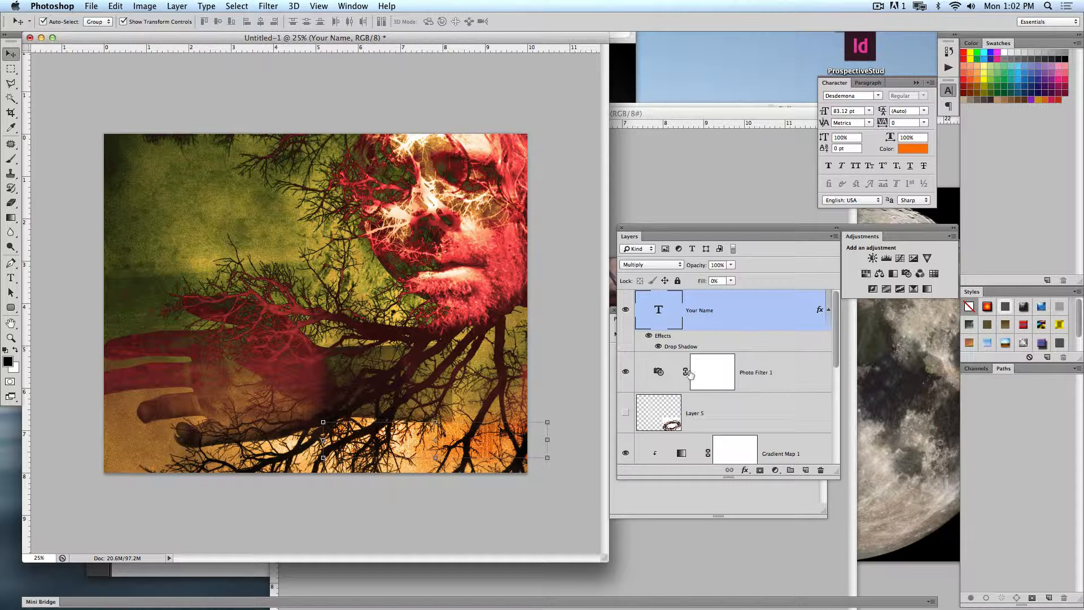
# - Add a default Inner Bevel effect to the text layer and raise its fill opacity to 100%
pyautogui.doubleClick(745, 346)
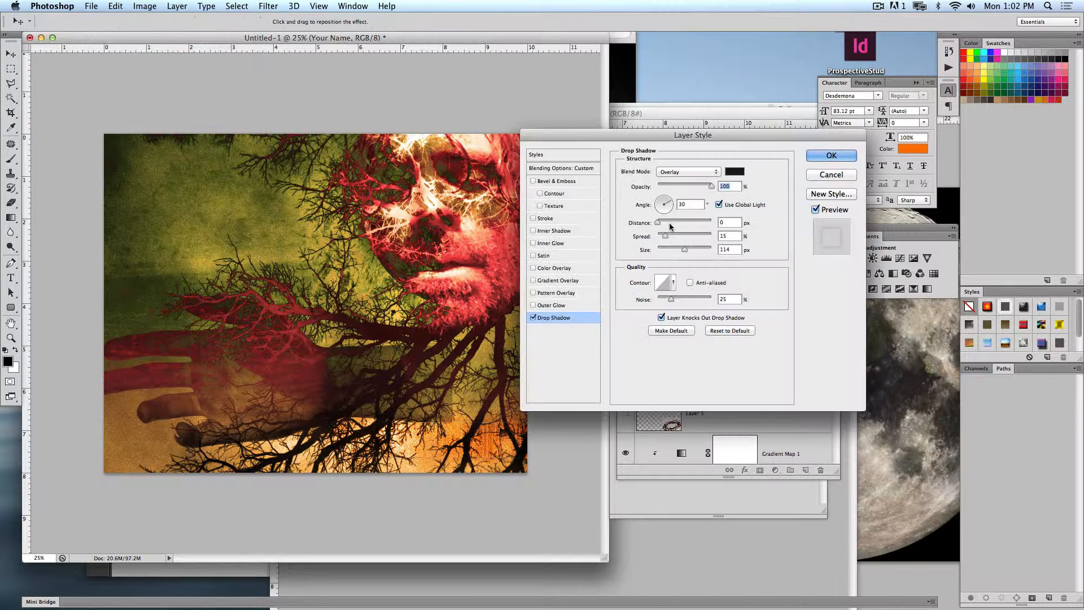
pyautogui.click(555, 180)
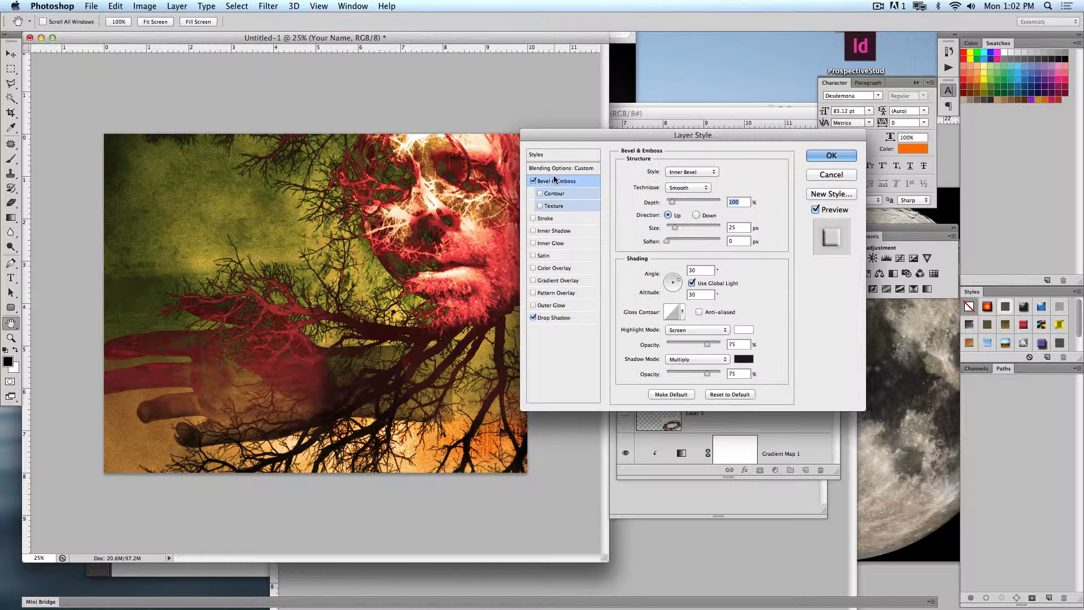
pyautogui.click(548, 317)
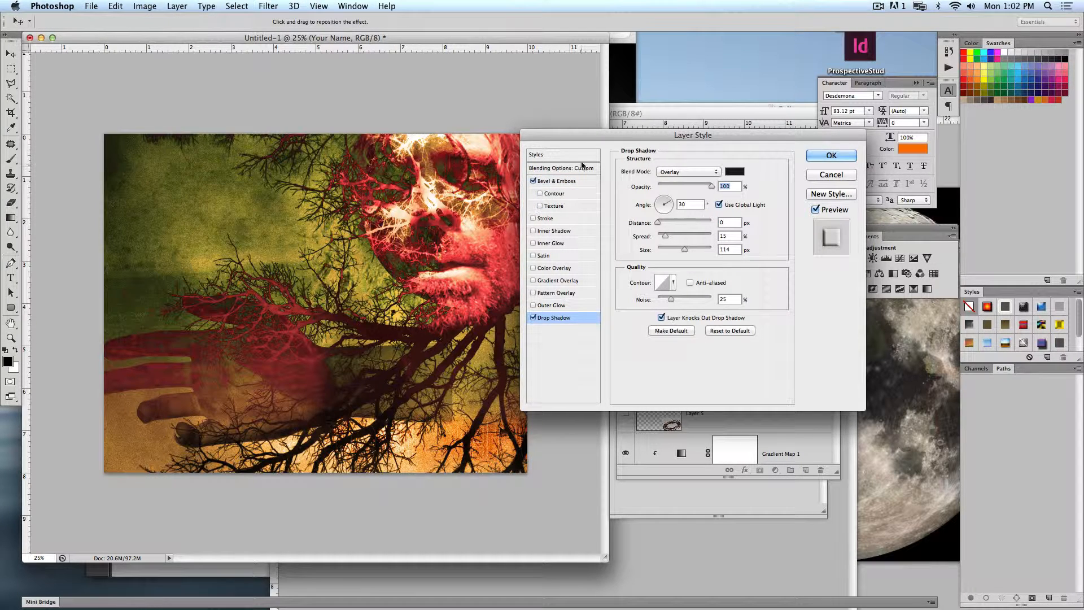
pyautogui.click(556, 180)
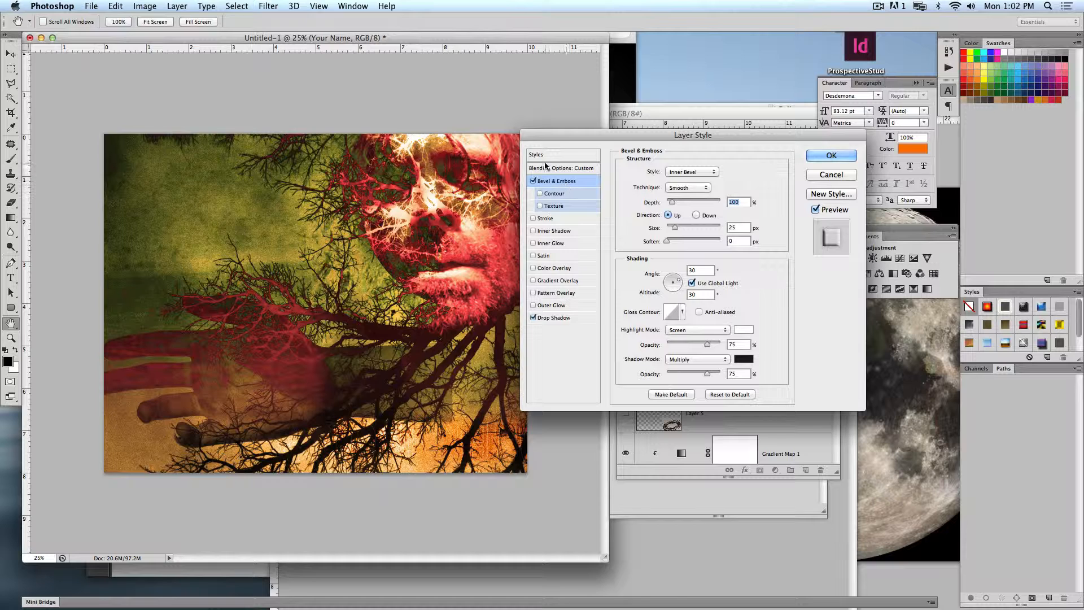
pyautogui.click(561, 168)
pyautogui.moveTo(670, 215); pyautogui.dragTo(728, 215)
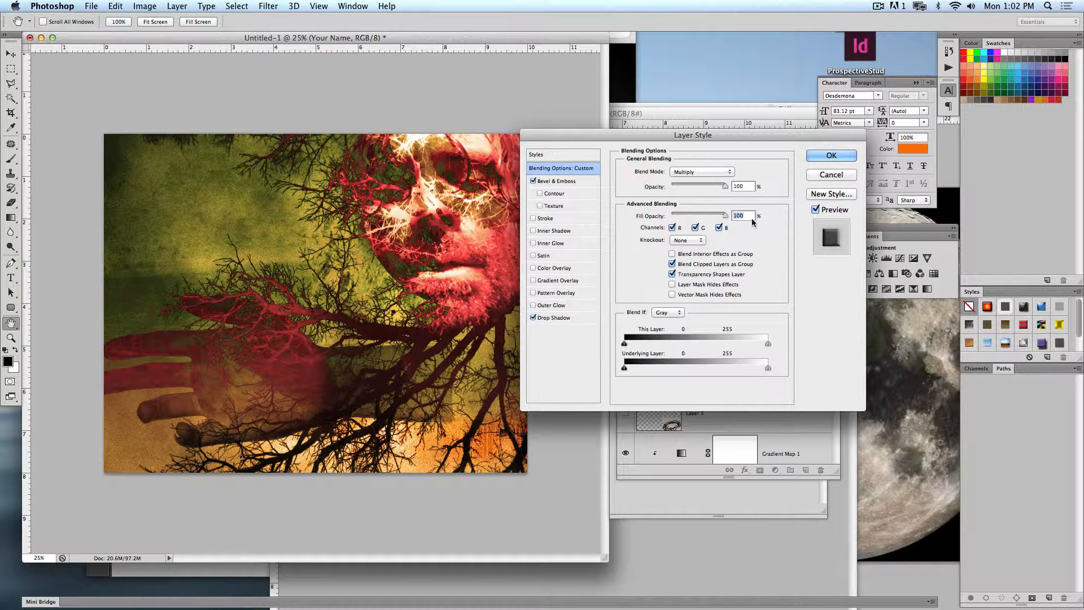
pyautogui.click(844, 157)
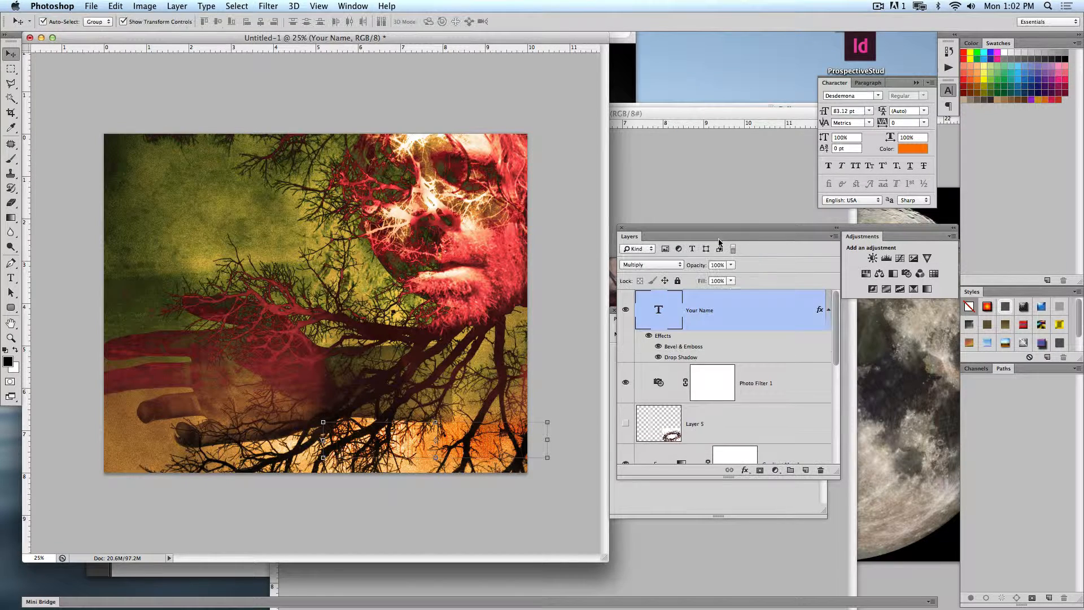
# - Delete the "Your Name" text layer and create a new blank 8 × 10 inch portrait document
pyautogui.press('Delete')
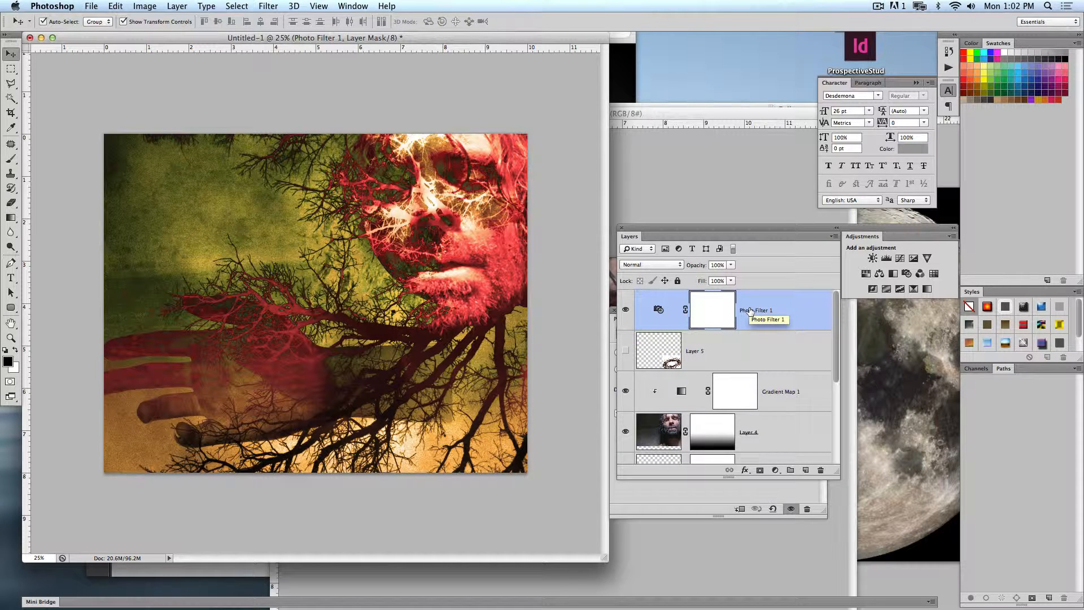
pyautogui.click(90, 7)
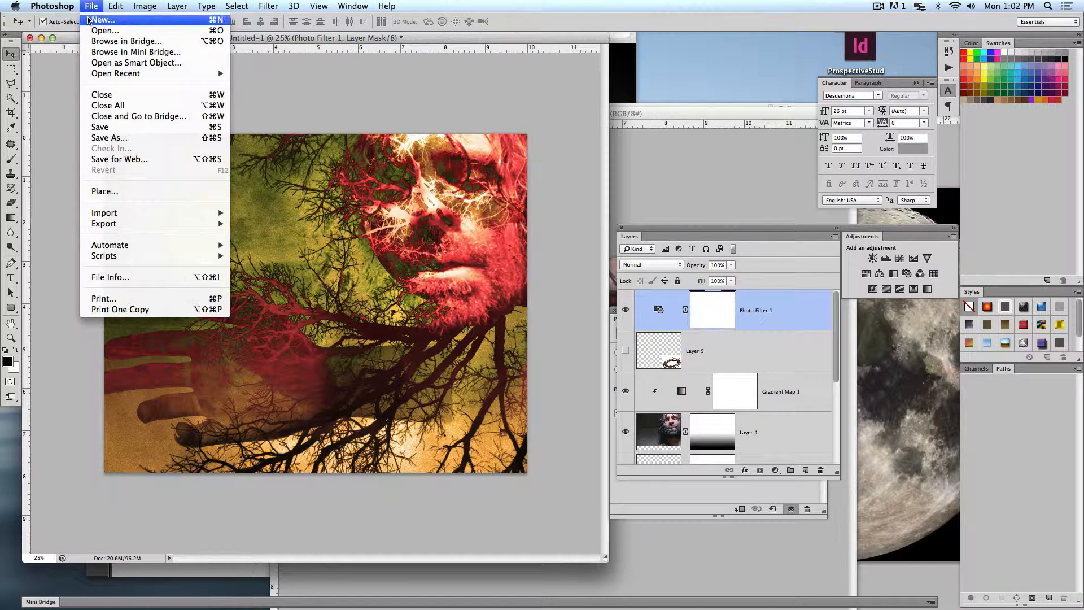
pyautogui.click(89, 20)
pyautogui.press('Return')
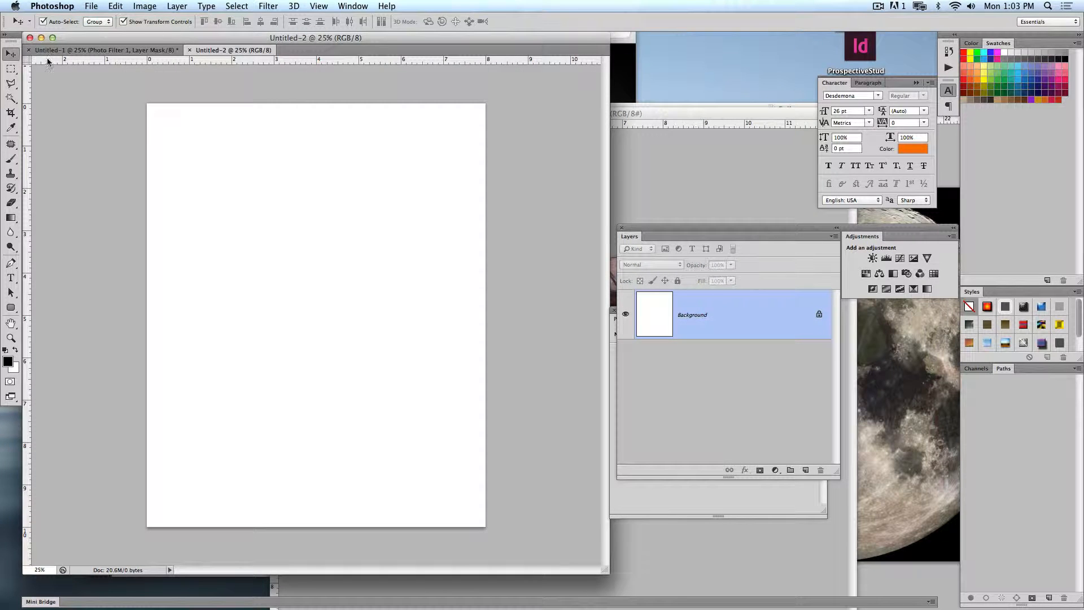
# - Copy the face photo into the upper part of the new document and close the source photo
pyautogui.click(619, 165)
pyautogui.moveTo(553, 283); pyautogui.dragTo(397, 275)
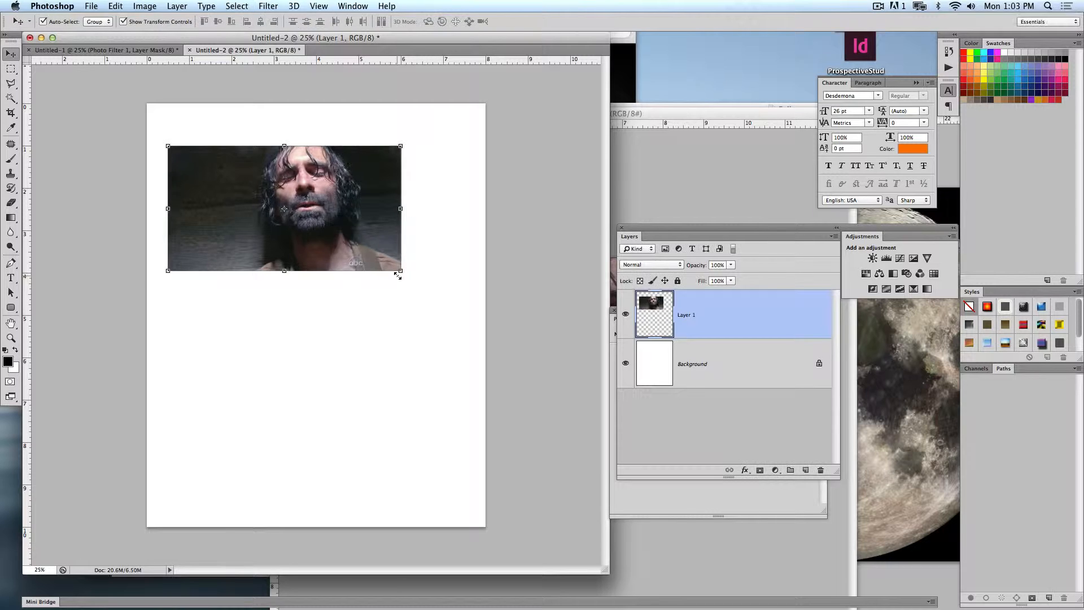
pyautogui.click(681, 194)
pyautogui.press('super+w')
# - Copy the full moon image into the new document, overlapping the face photo, and close the moon file
pyautogui.click(745, 197)
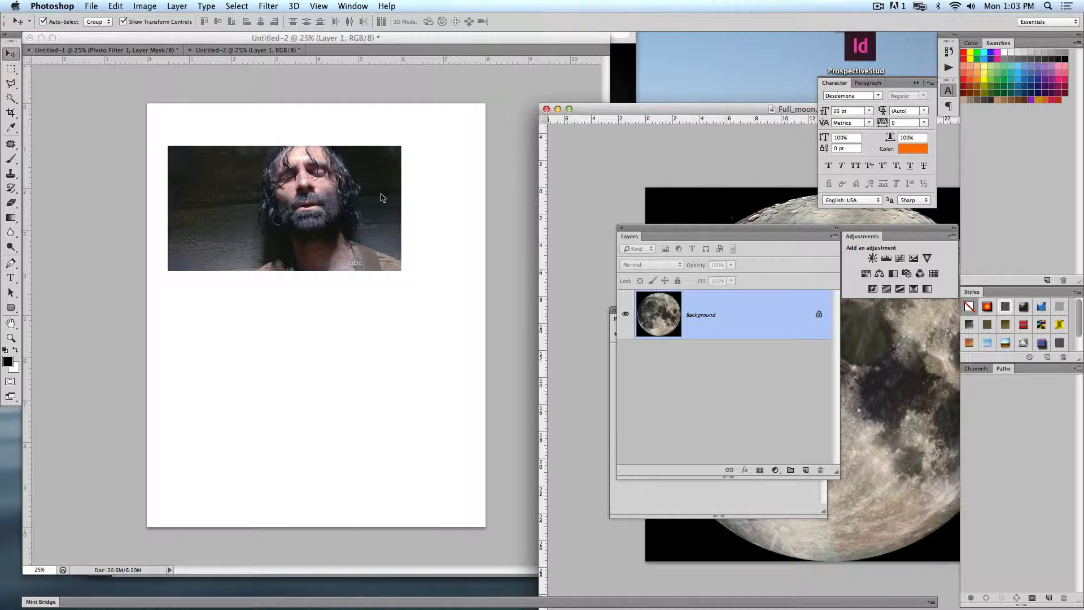
pyautogui.moveTo(383, 198); pyautogui.dragTo(403, 218)
pyautogui.click(670, 161)
pyautogui.press('super+w')
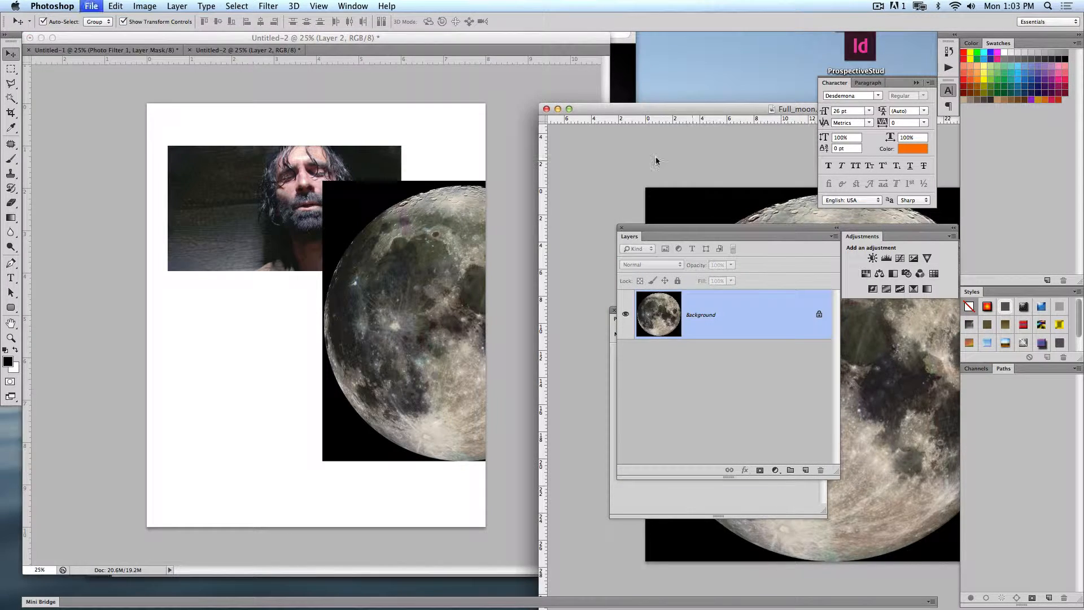
# - Place the leafless tree image into the new portrait document at about 73% scale, covering the lower left of the page
pyautogui.click(635, 113)
pyautogui.moveTo(437, 209); pyautogui.dragTo(219, 465)
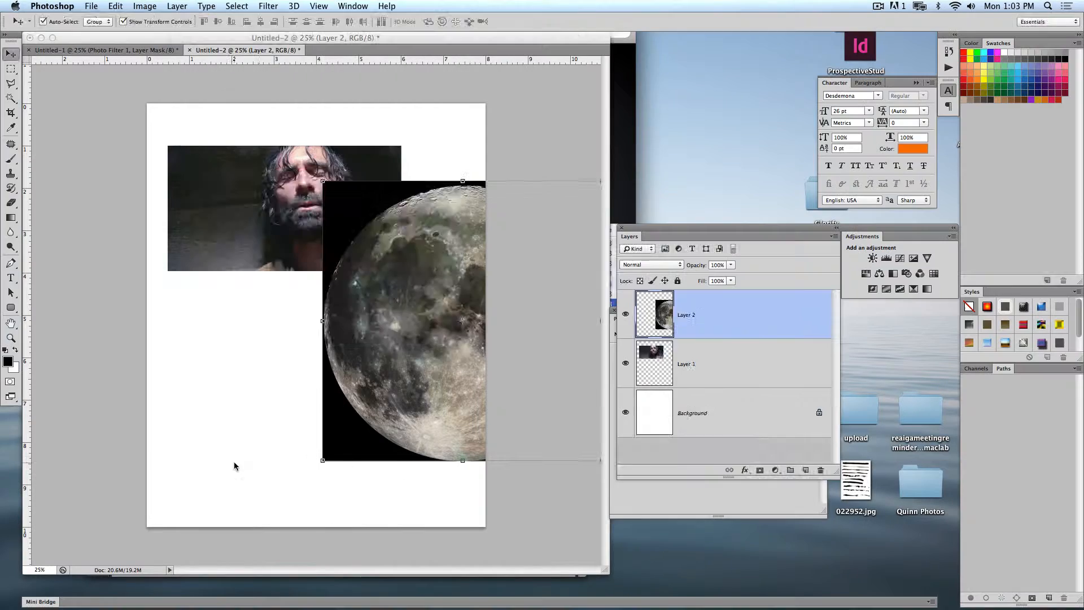
pyautogui.moveTo(463, 171); pyautogui.dragTo(384, 247)
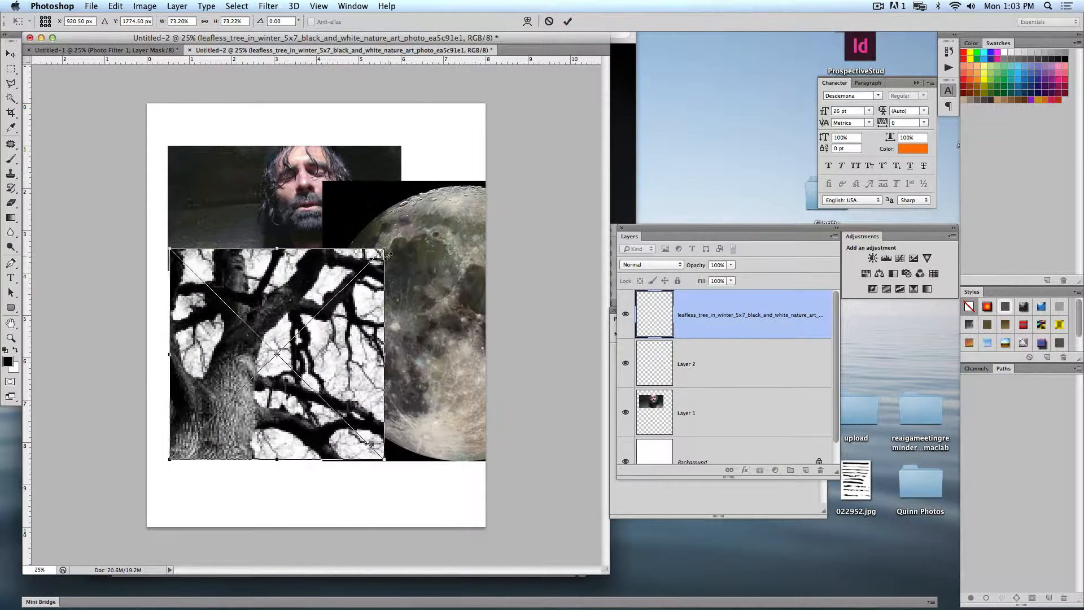
pyautogui.press('Return')
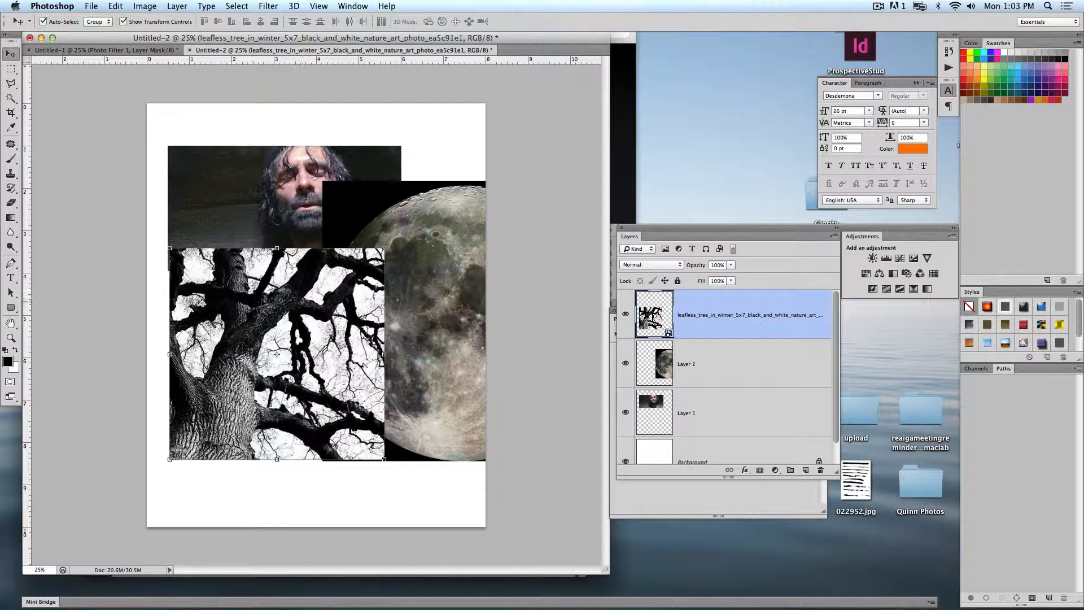
# - Arrange the tree in the page's lower-left corner, the face in the upper-left corner and the moon along the right edge
pyautogui.moveTo(264, 301); pyautogui.dragTo(221, 373)
pyautogui.moveTo(367, 295); pyautogui.dragTo(365, 237)
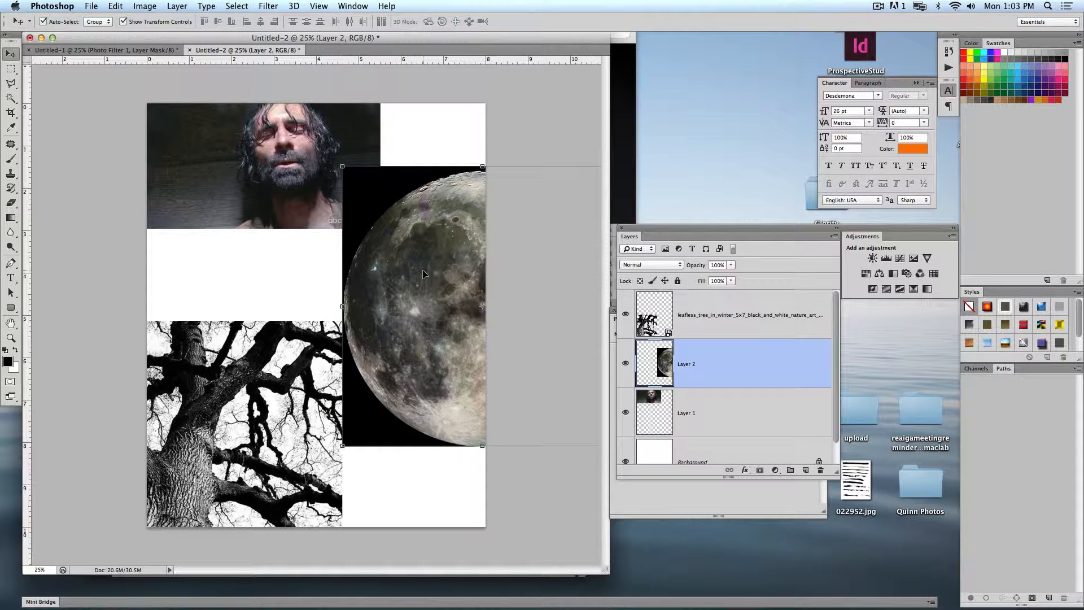
pyautogui.click(500, 151)
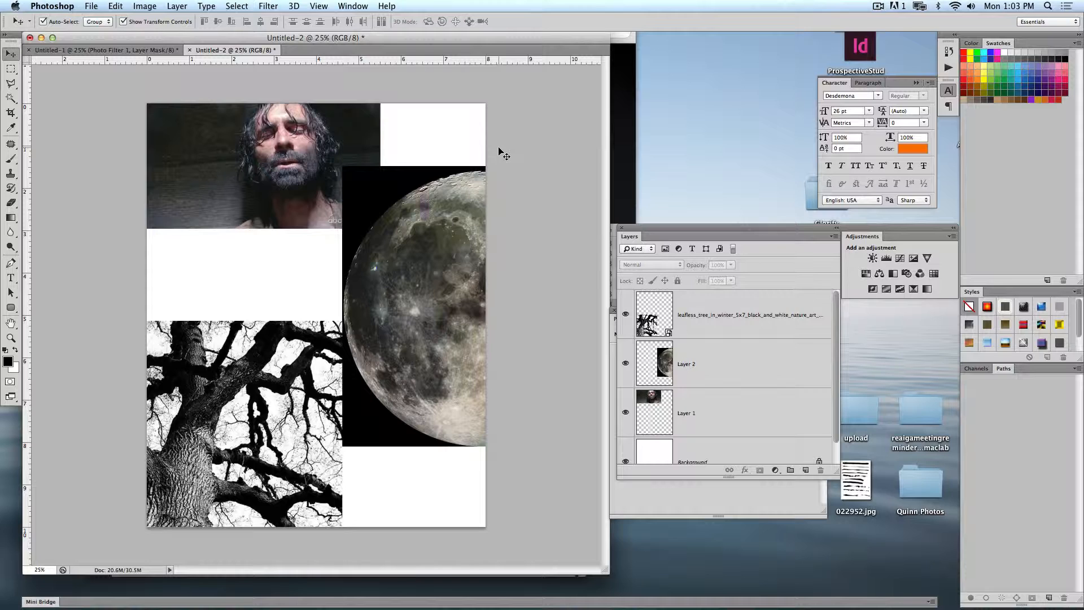
# - Review the finished tree, hand and face composite in the Untitled-1 document, fitted to the screen in full-screen view
pyautogui.click(78, 50)
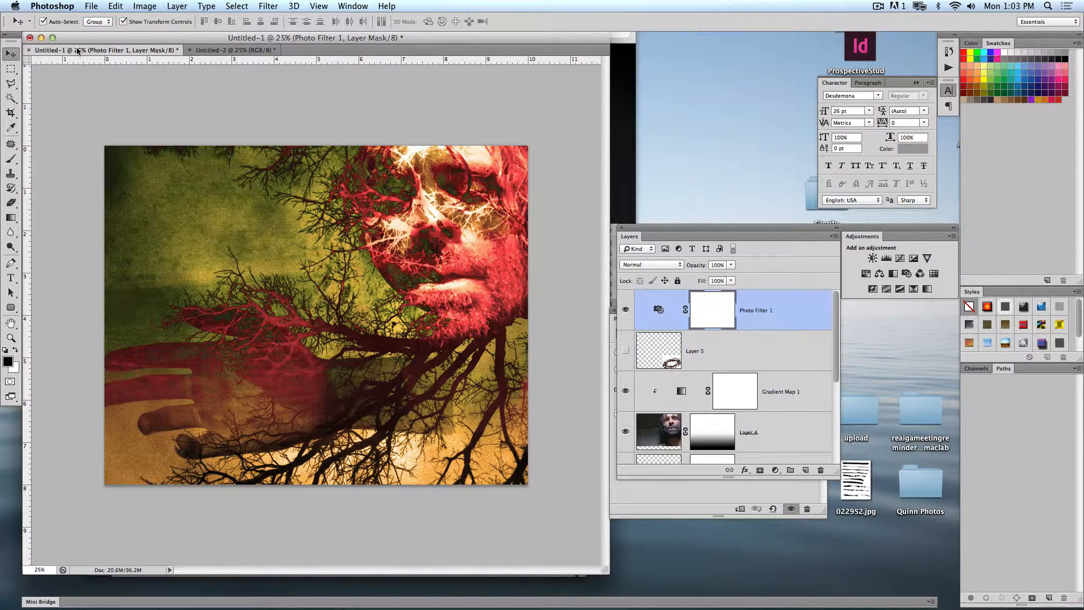
pyautogui.press('f')
pyautogui.press('f')
pyautogui.press('Tab')
pyautogui.press('super+0')
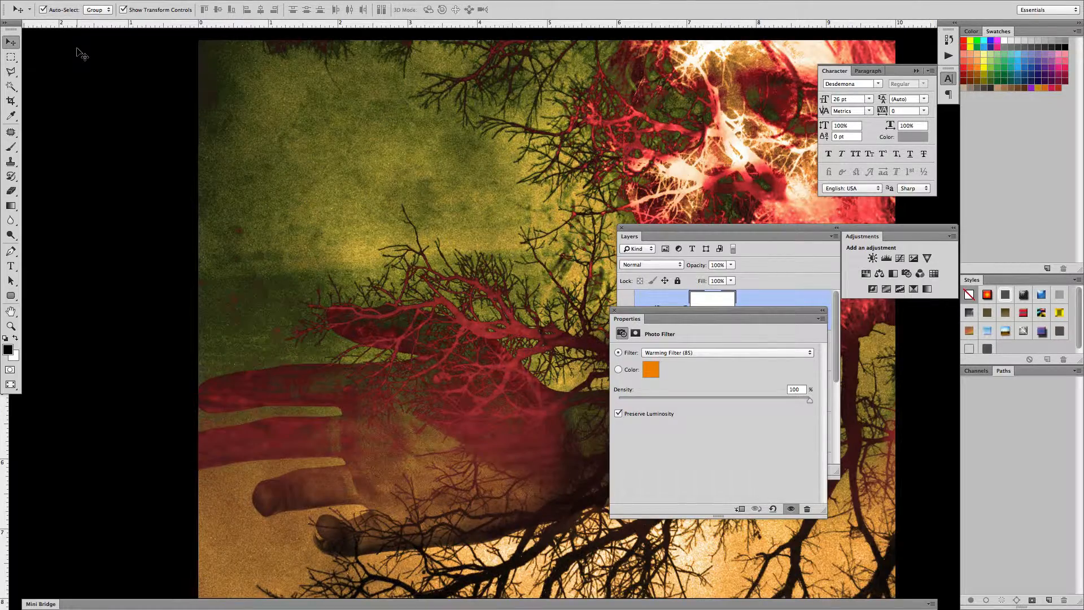
pyautogui.press('f')
pyautogui.press('f')
pyautogui.press('f')
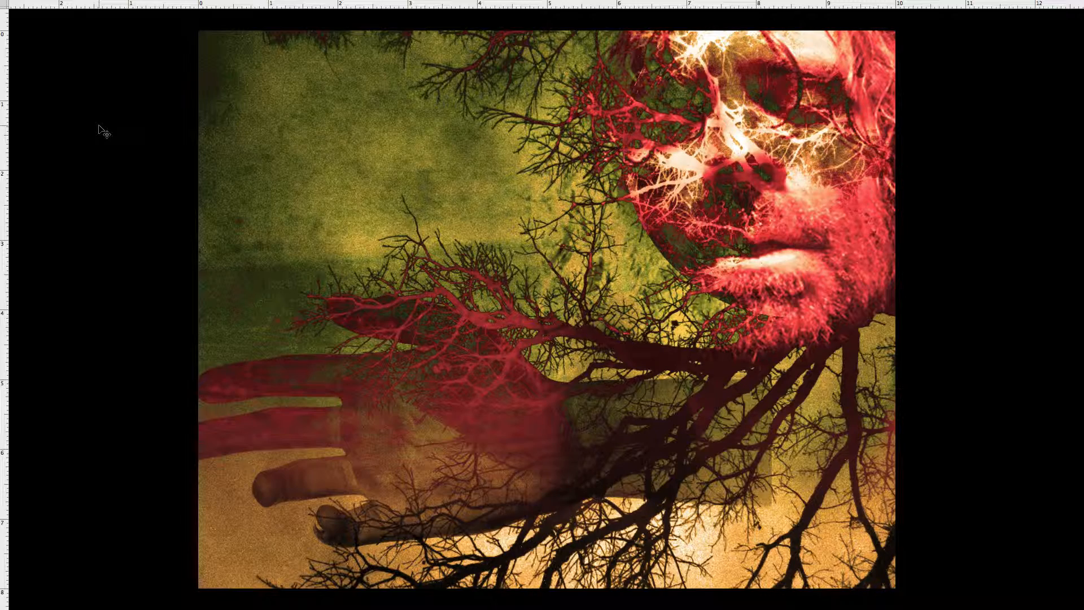
pyautogui.press('f')
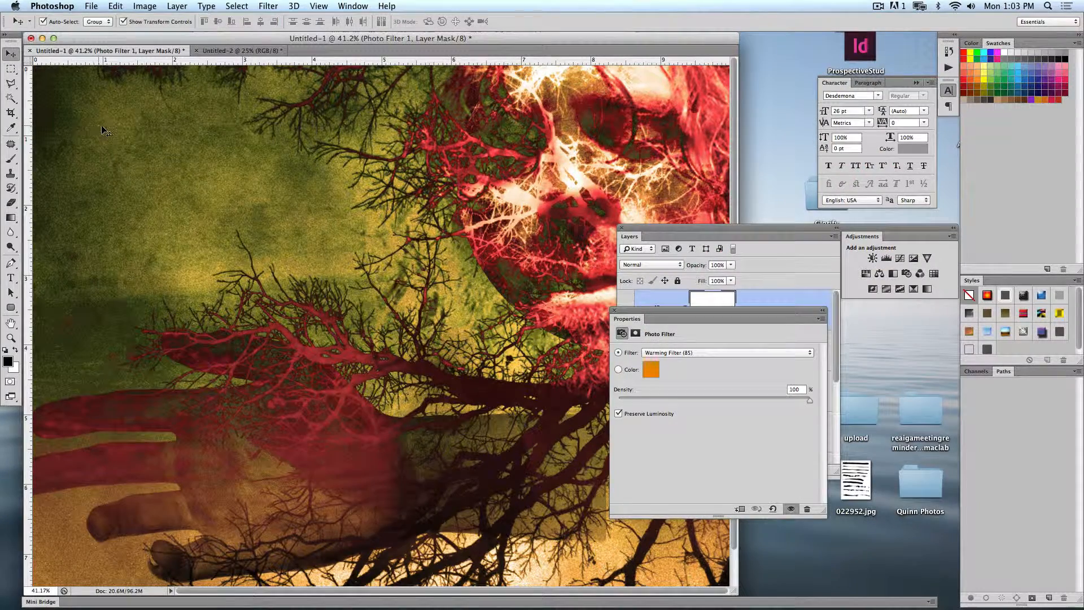